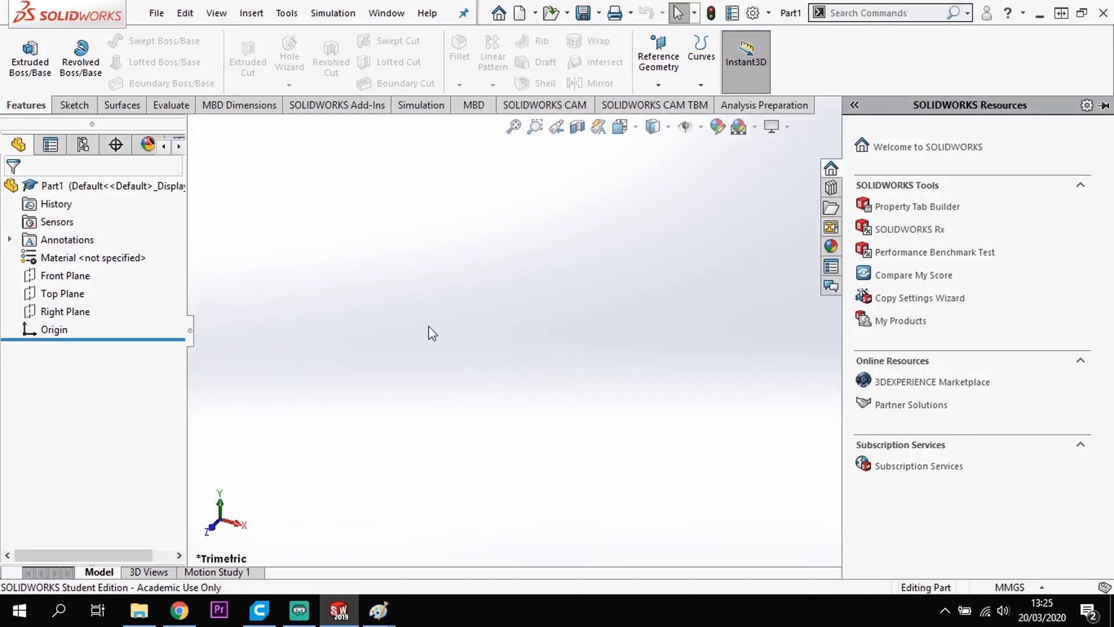
Start a new sketch on the Right Plane.
{"action": "left_click", "coordinate": [68, 317]}
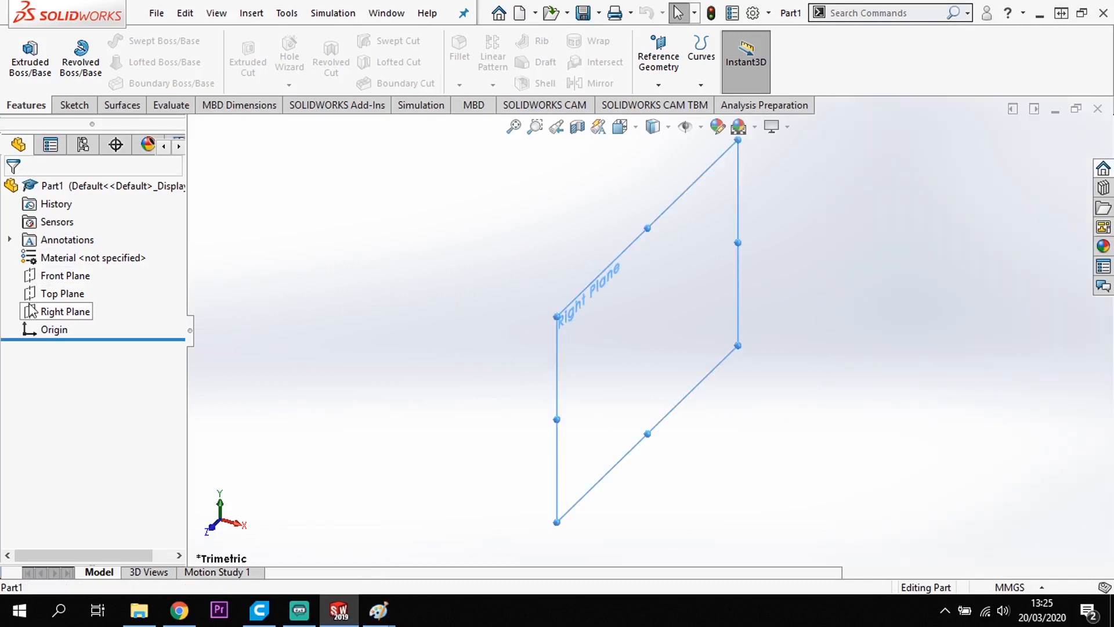
{"action": "left_click", "coordinate": [158, 15]}
{"action": "left_click", "coordinate": [78, 107]}
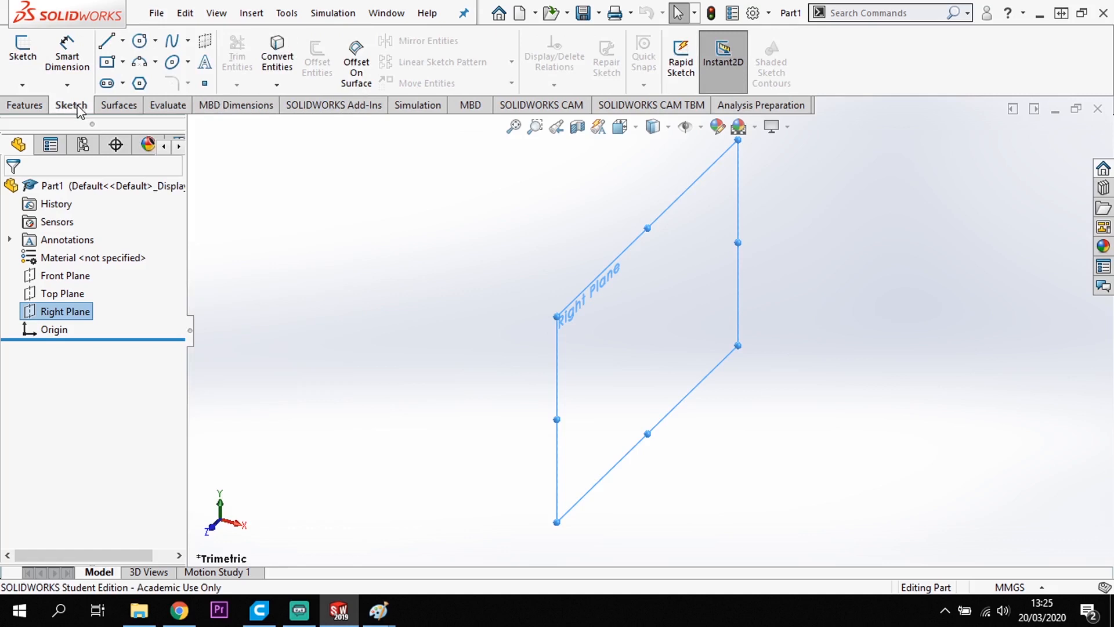
{"action": "left_click", "coordinate": [39, 53]}
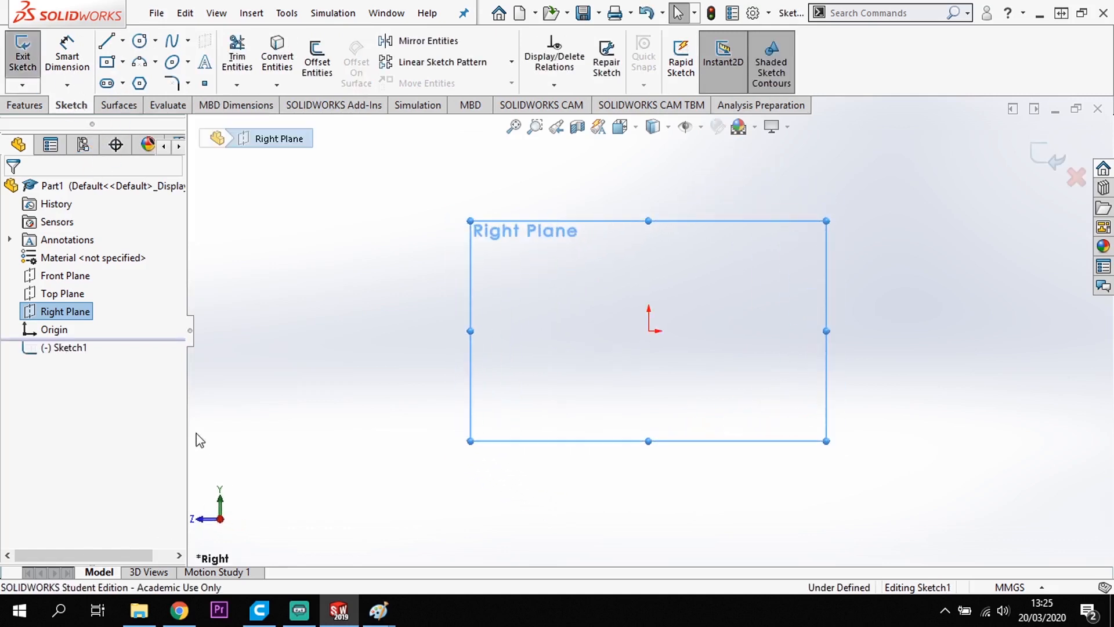
Sketch a horizontal centerline about 78 mm long, starting at the origin and running away from the positive Z direction.
{"action": "left_click", "coordinate": [122, 41]}
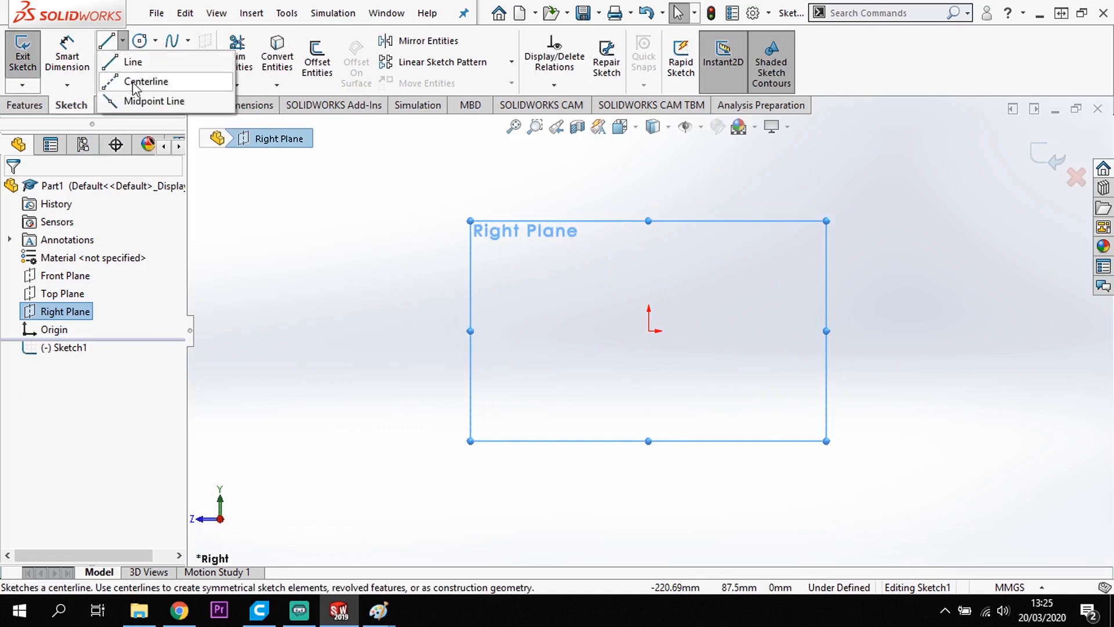
{"action": "left_click", "coordinate": [134, 82]}
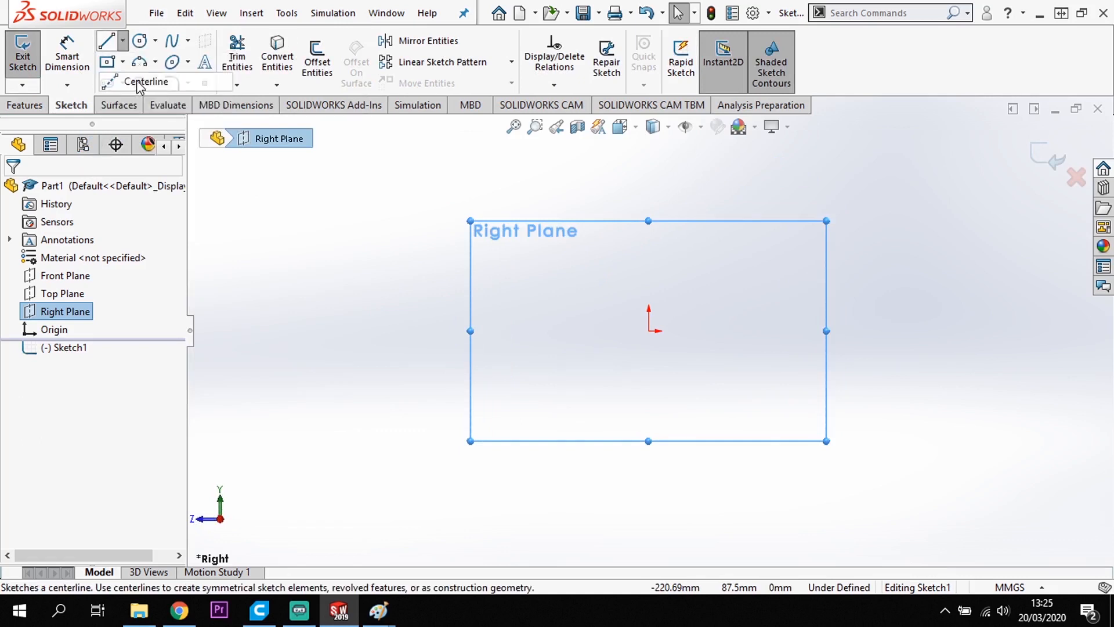
{"action": "left_click", "coordinate": [649, 330]}
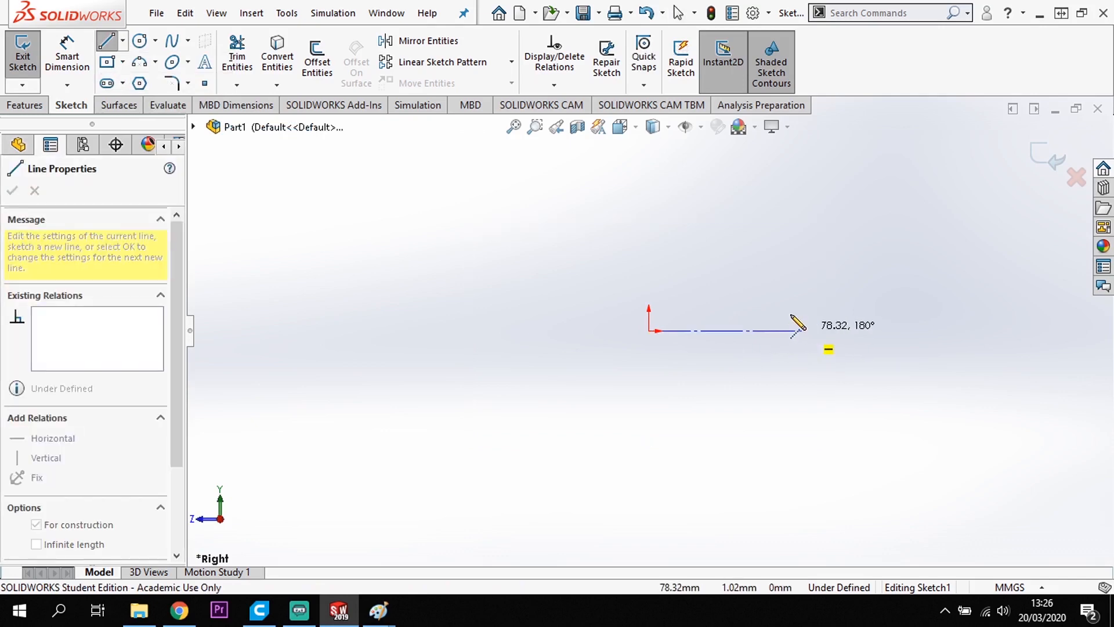
{"action": "double_click", "coordinate": [805, 330]}
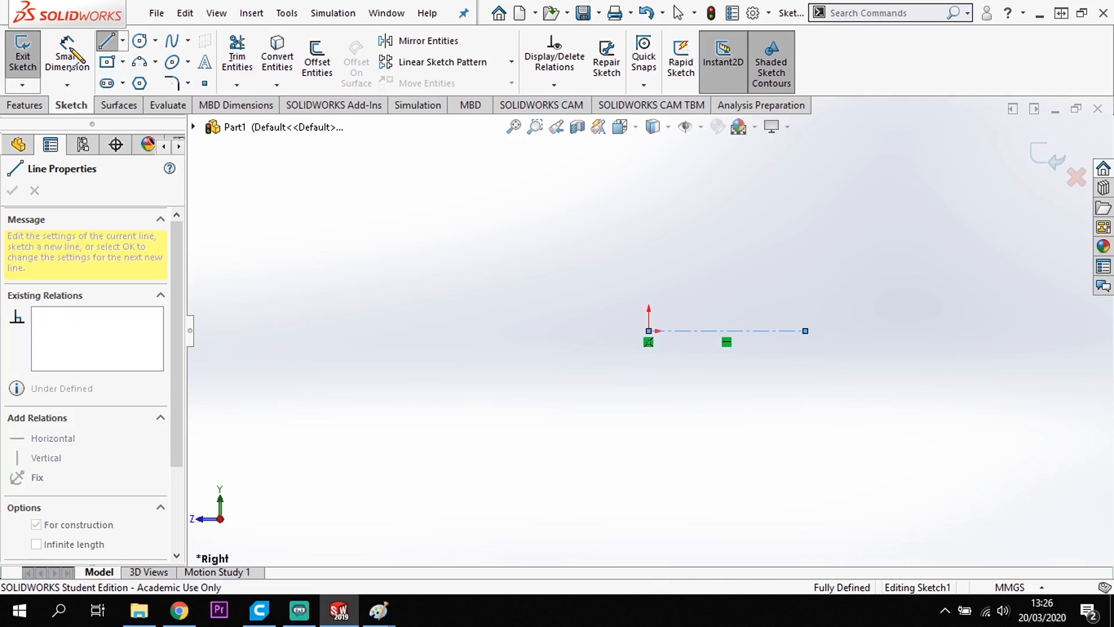
{"action": "key", "text": "Escape"}
{"action": "key", "text": "Escape"}
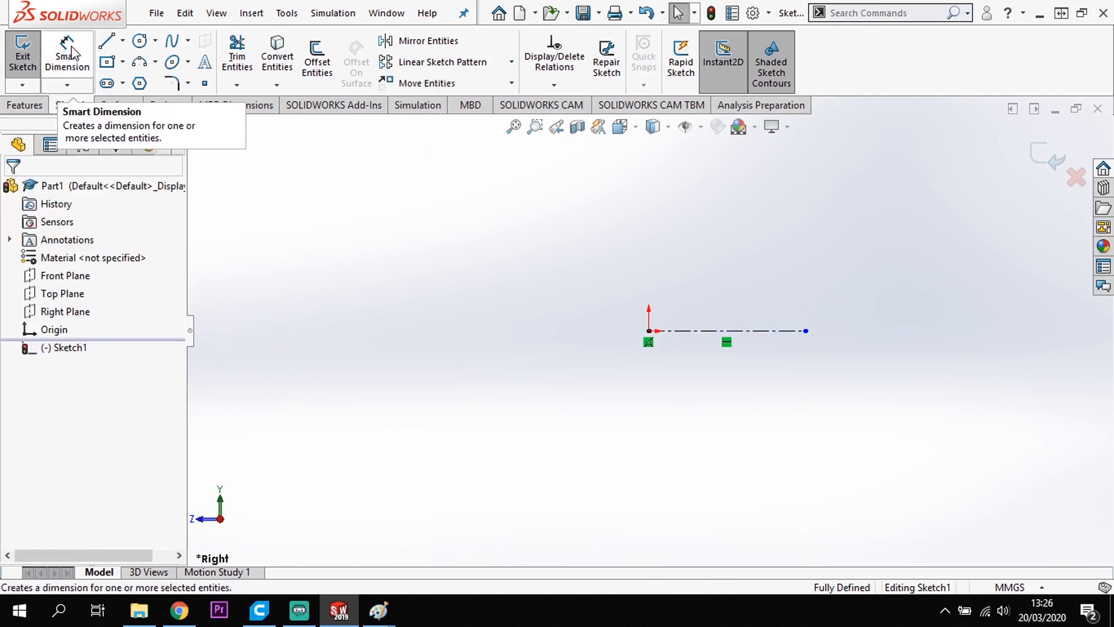
Dimension the centerline's length and set it to 97 mm.
{"action": "left_click", "coordinate": [72, 52]}
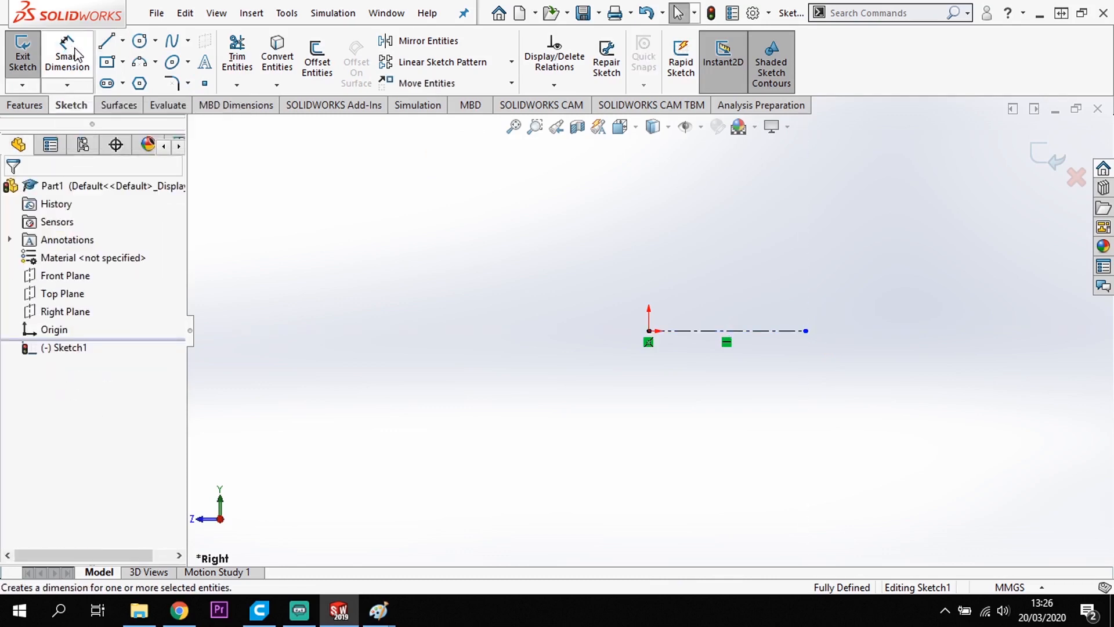
{"action": "left_click", "coordinate": [758, 332]}
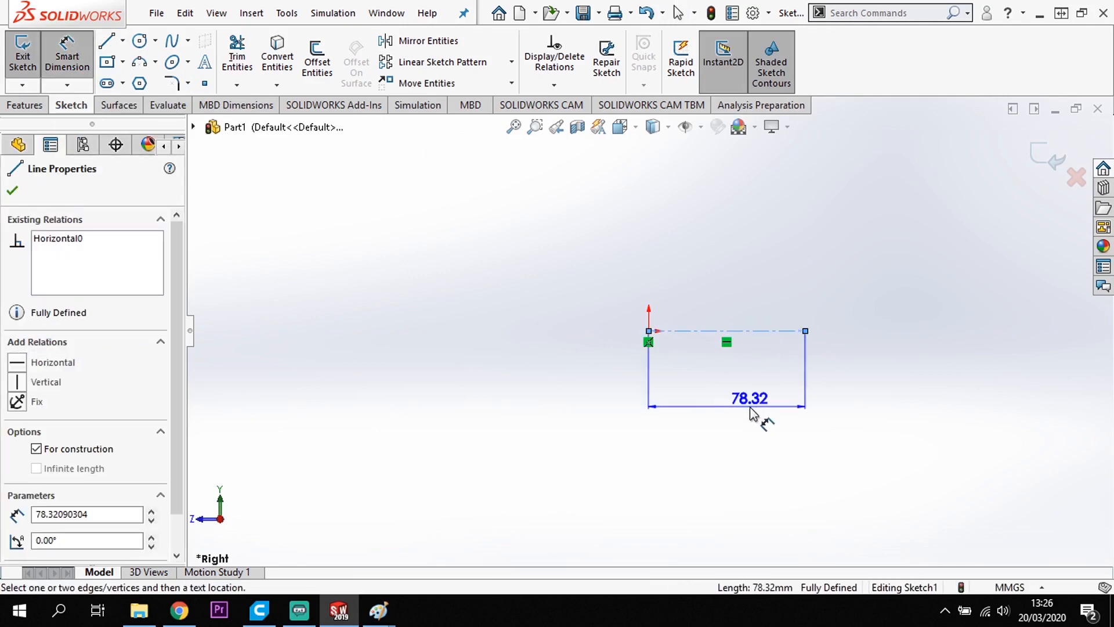
{"action": "left_click", "coordinate": [750, 415]}
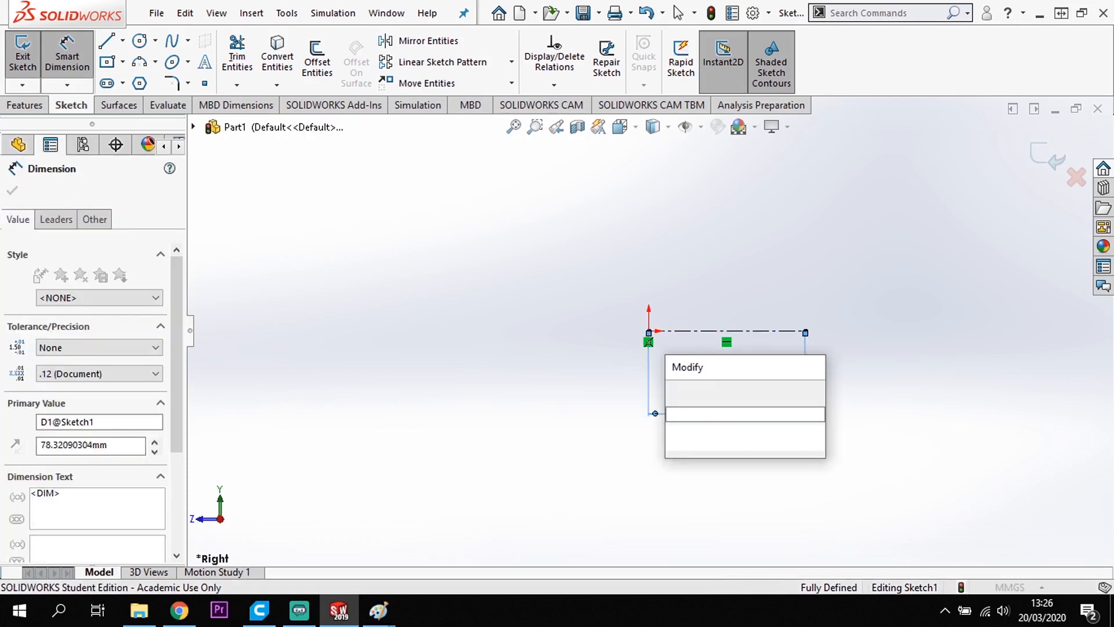
{"action": "type", "text": "97"}
{"action": "key", "text": "Return"}
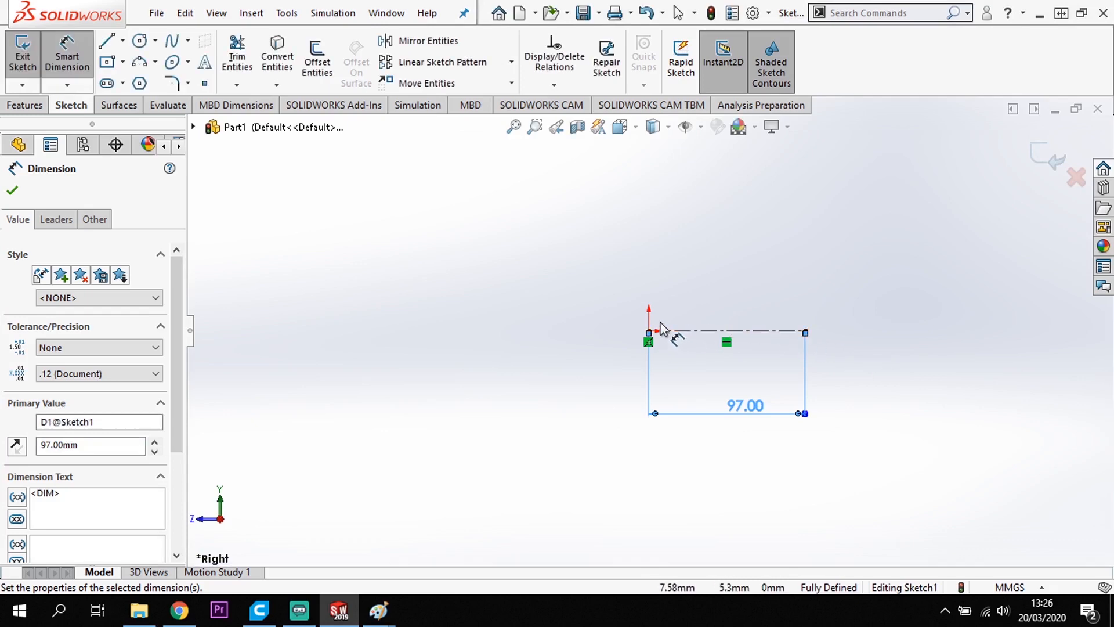
Sketch a closed two-step line profile about 97 mm long and 57 mm high, with its bottom edge about 25 mm above the centerline.
{"action": "left_click", "coordinate": [105, 42]}
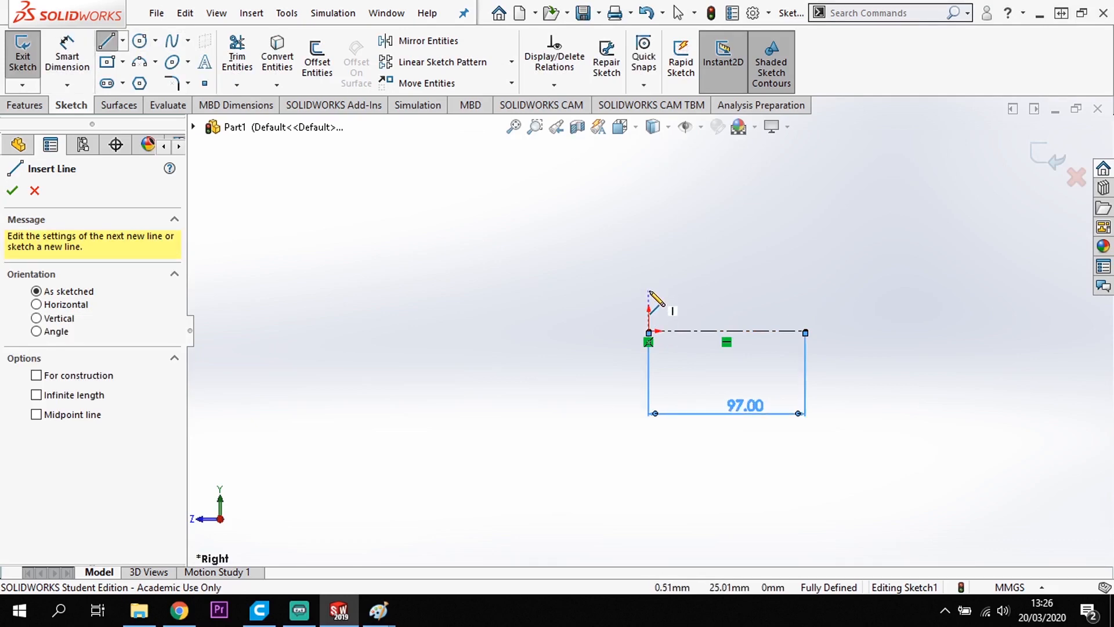
{"action": "left_click", "coordinate": [648, 291]}
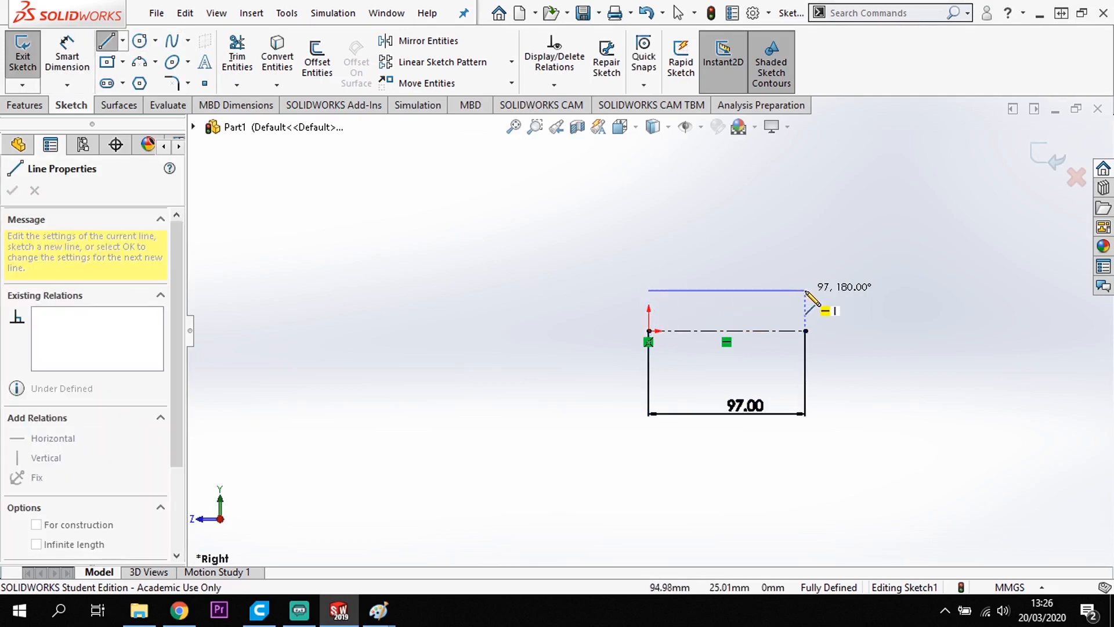
{"action": "left_click", "coordinate": [805, 290]}
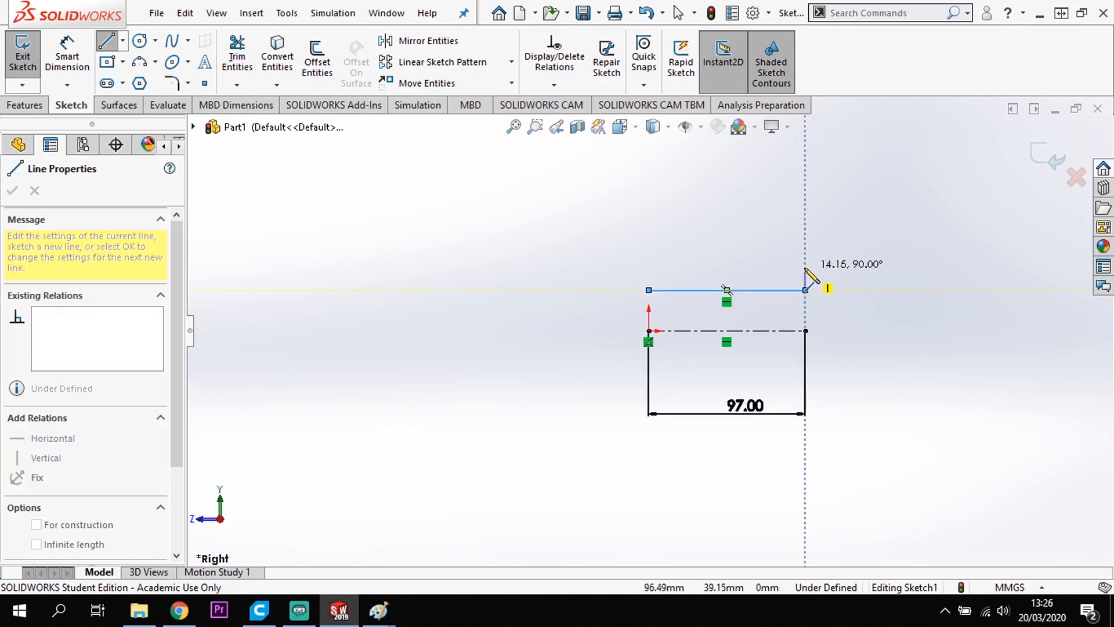
{"action": "left_click", "coordinate": [806, 267]}
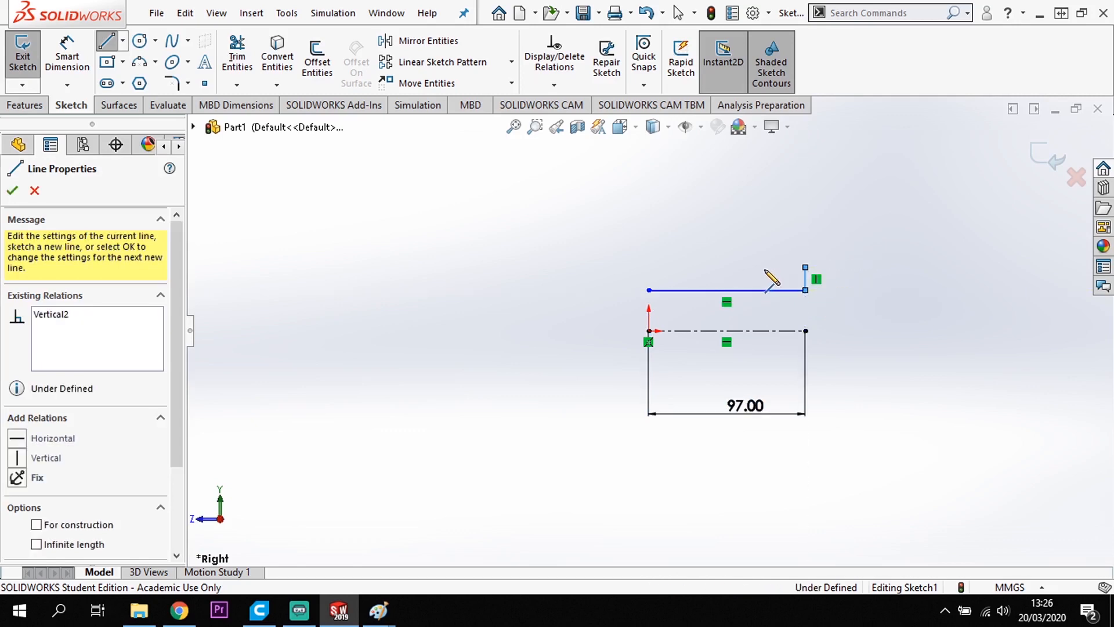
{"action": "double_click", "coordinate": [703, 268]}
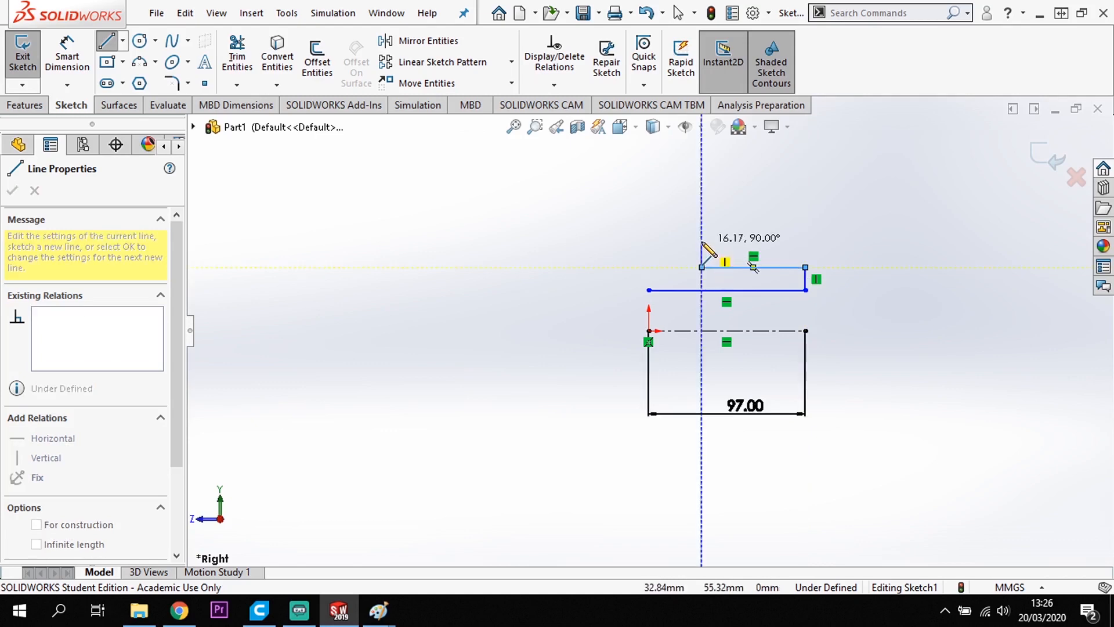
{"action": "left_click", "coordinate": [702, 241]}
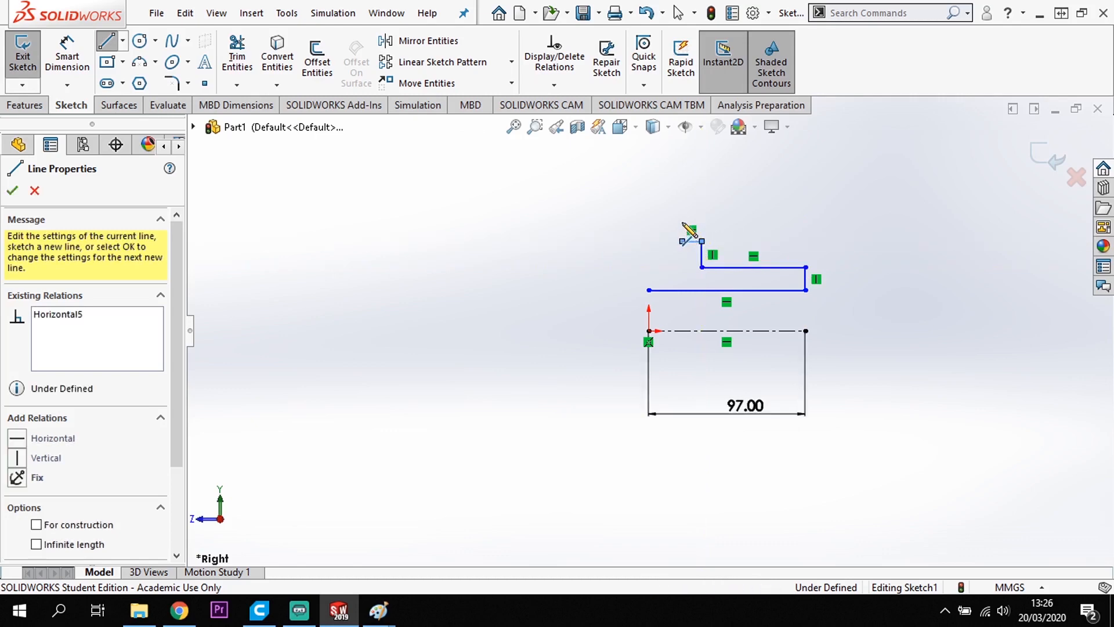
{"action": "left_click", "coordinate": [682, 240]}
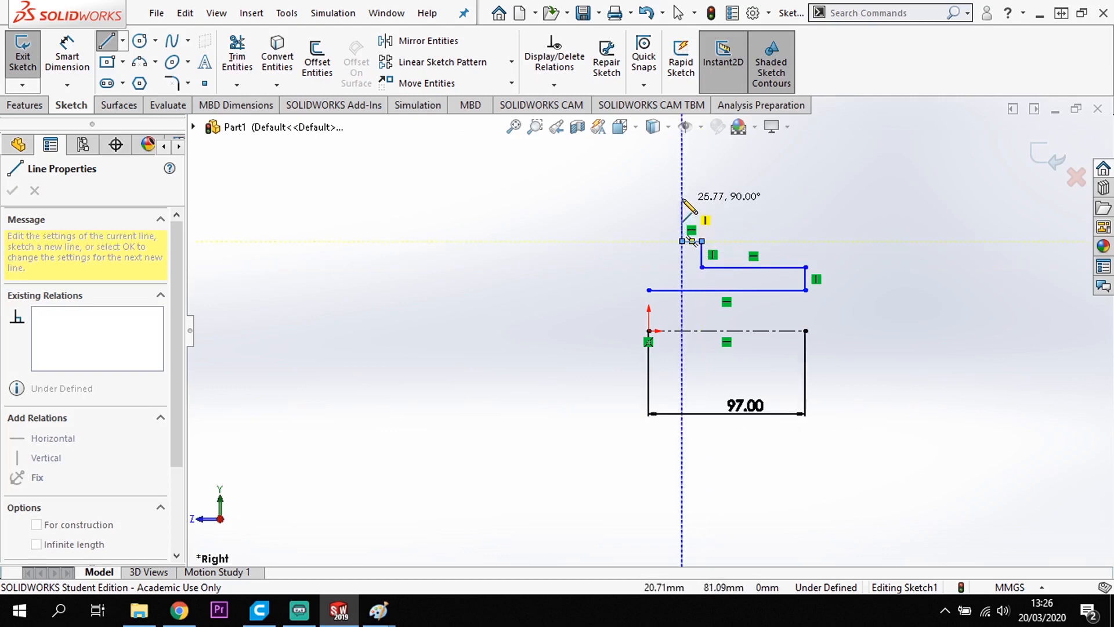
{"action": "left_click", "coordinate": [683, 198]}
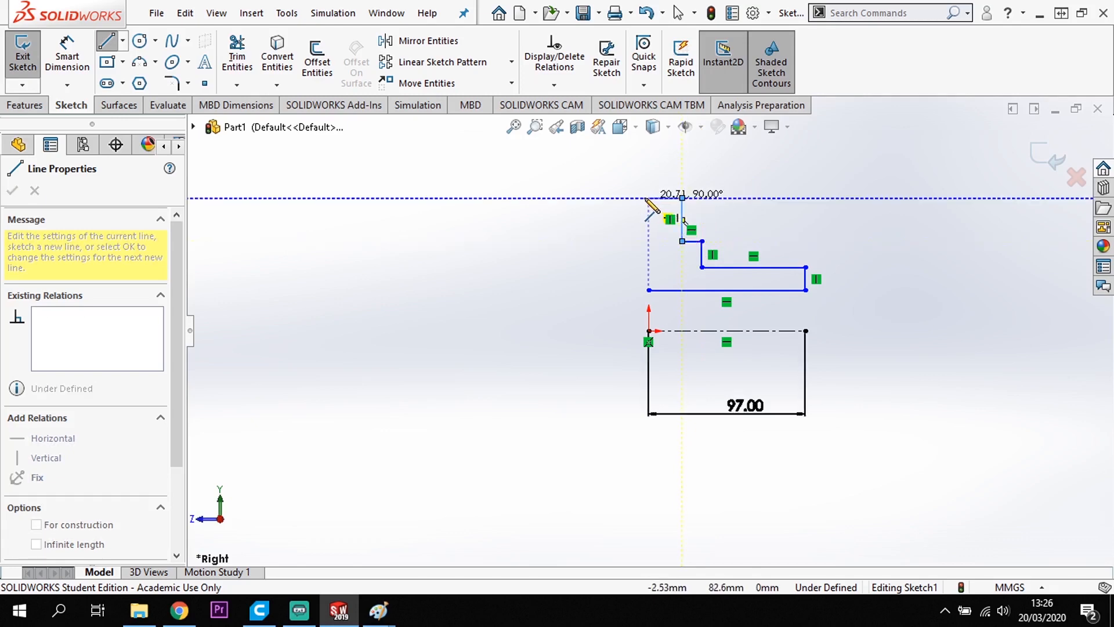
{"action": "left_click", "coordinate": [649, 198]}
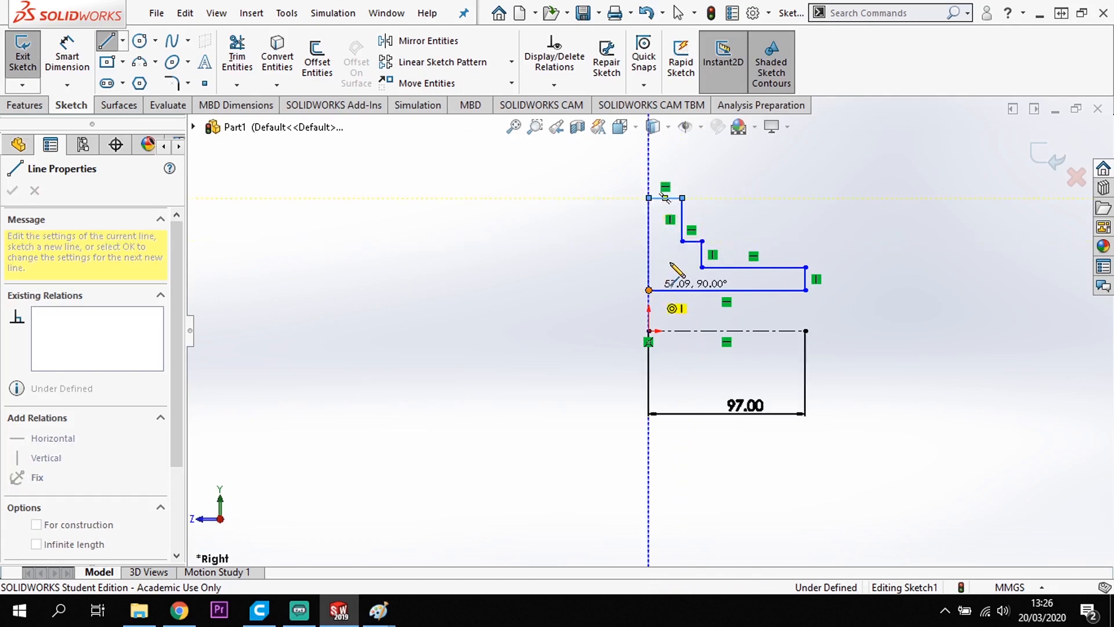
{"action": "left_click", "coordinate": [649, 290]}
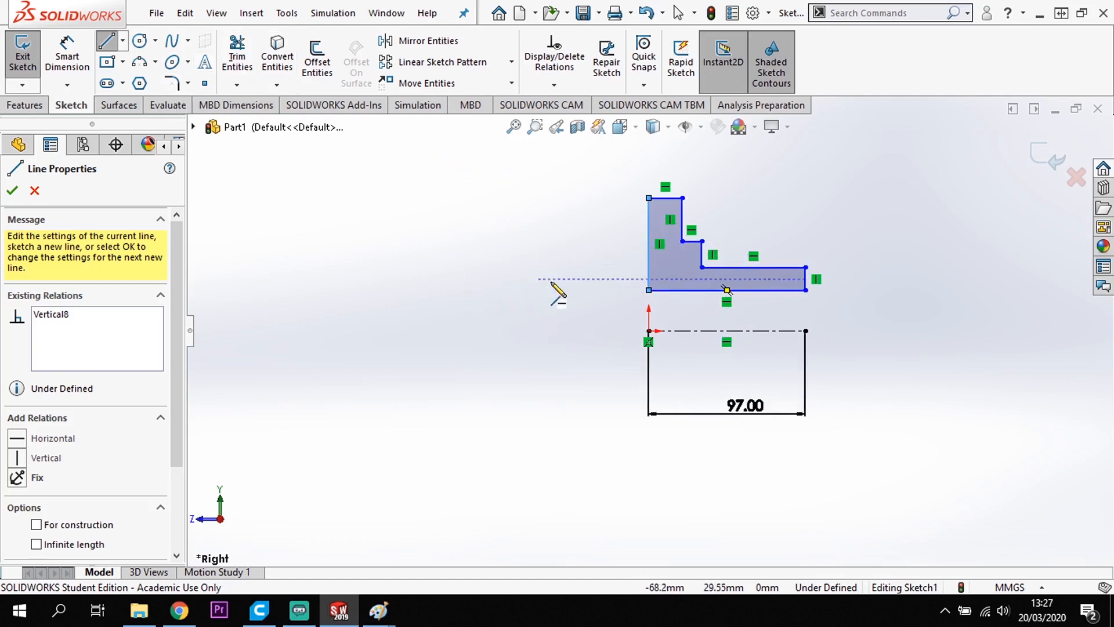
{"action": "key", "text": "Escape"}
{"action": "key", "text": "Escape"}
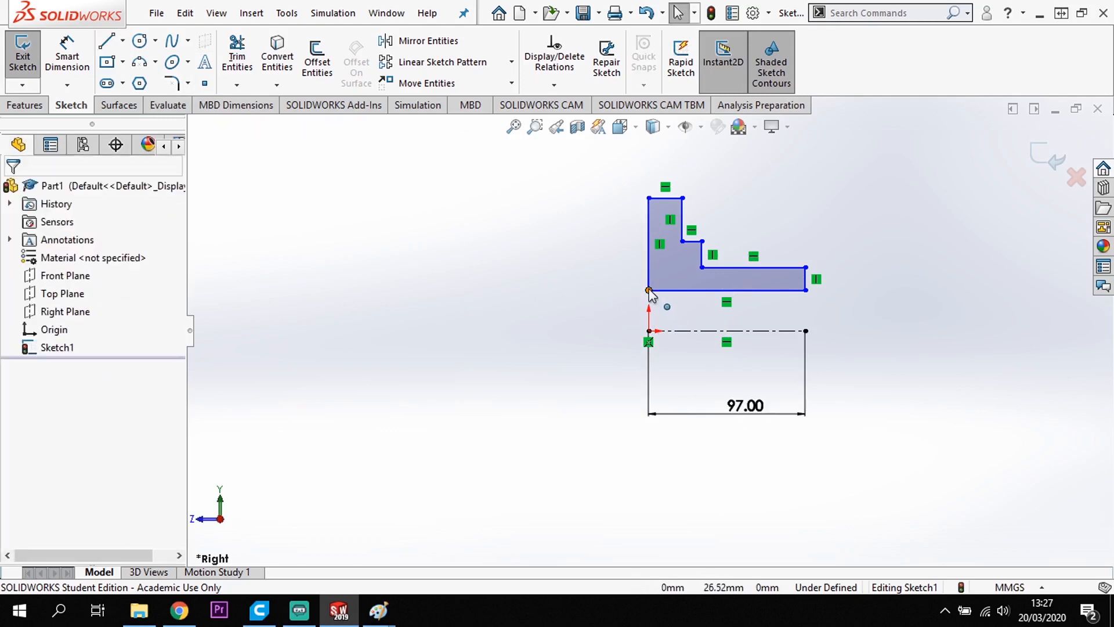
Add Vertical relations between the profile's two bottom corners and the centerline endpoints directly below them.
{"action": "left_click", "coordinate": [649, 290]}
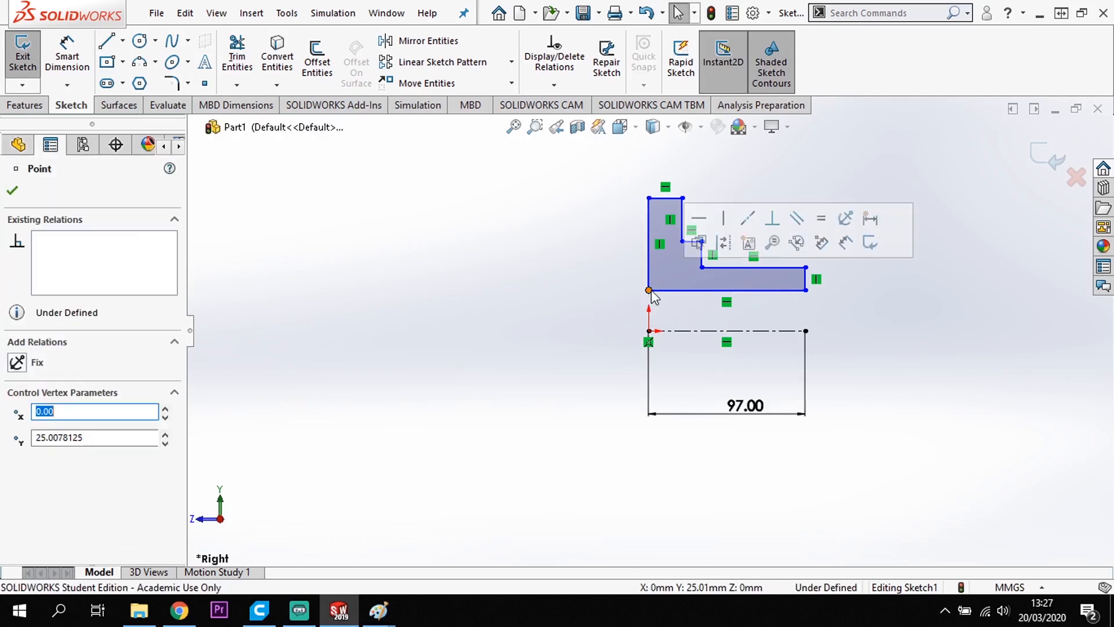
{"action": "left_click", "coordinate": [649, 332], "text": "ctrl"}
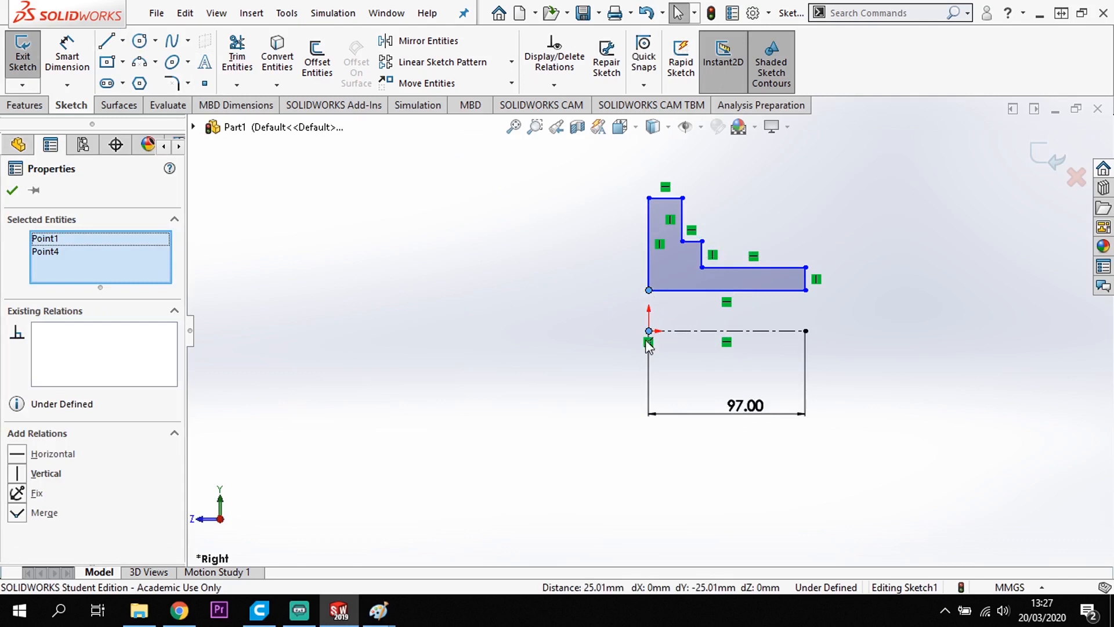
{"action": "left_click", "coordinate": [19, 474]}
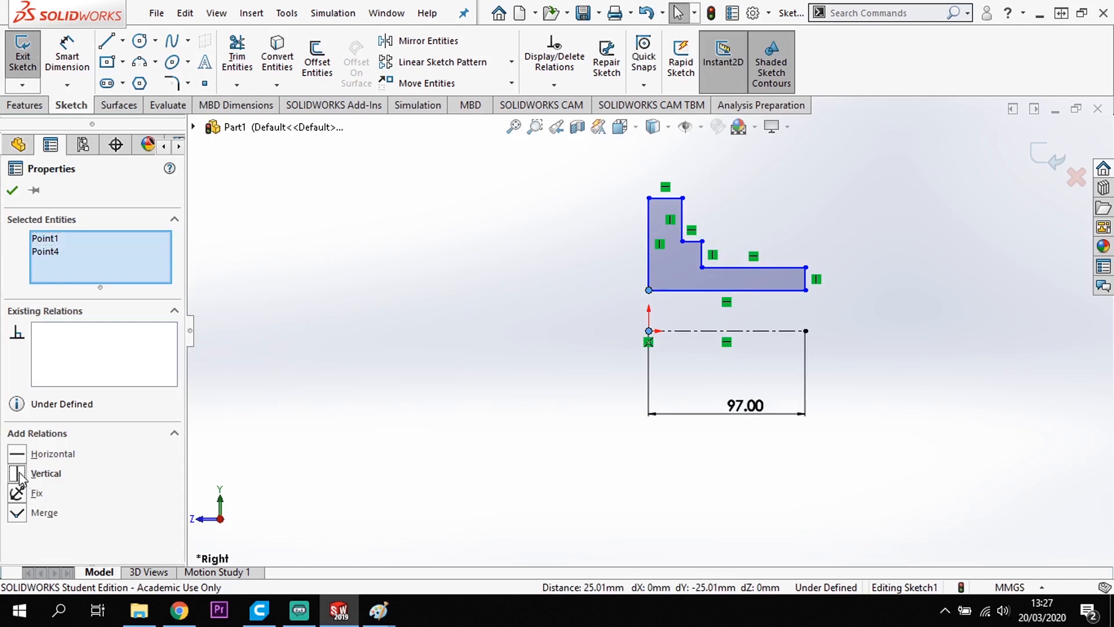
{"action": "left_click", "coordinate": [805, 290]}
{"action": "left_click", "coordinate": [806, 332], "text": "ctrl"}
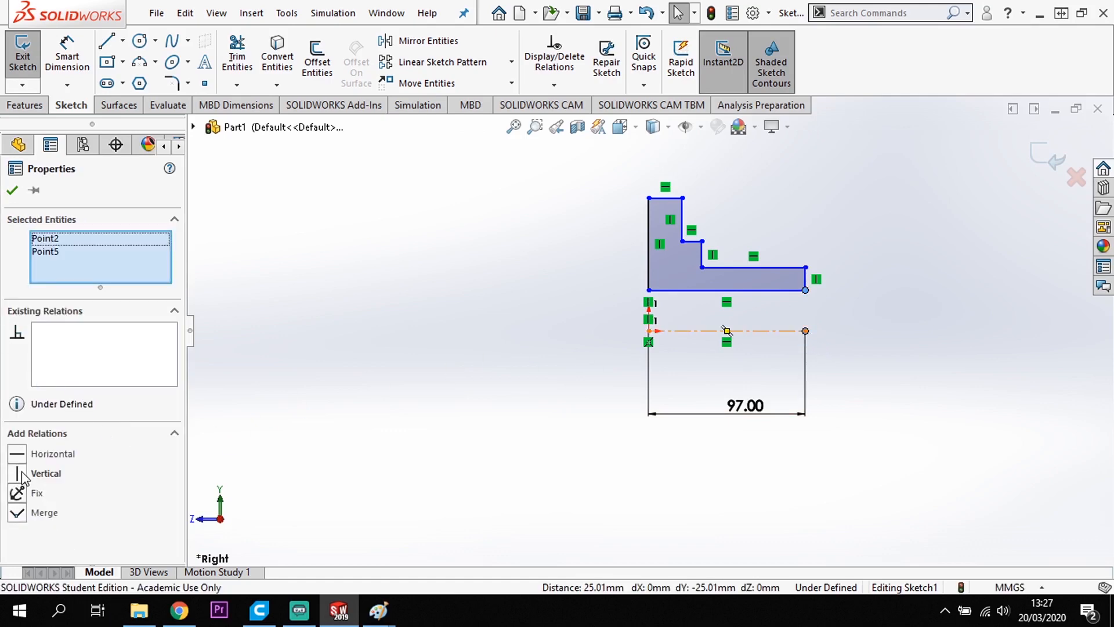
{"action": "left_click", "coordinate": [20, 475]}
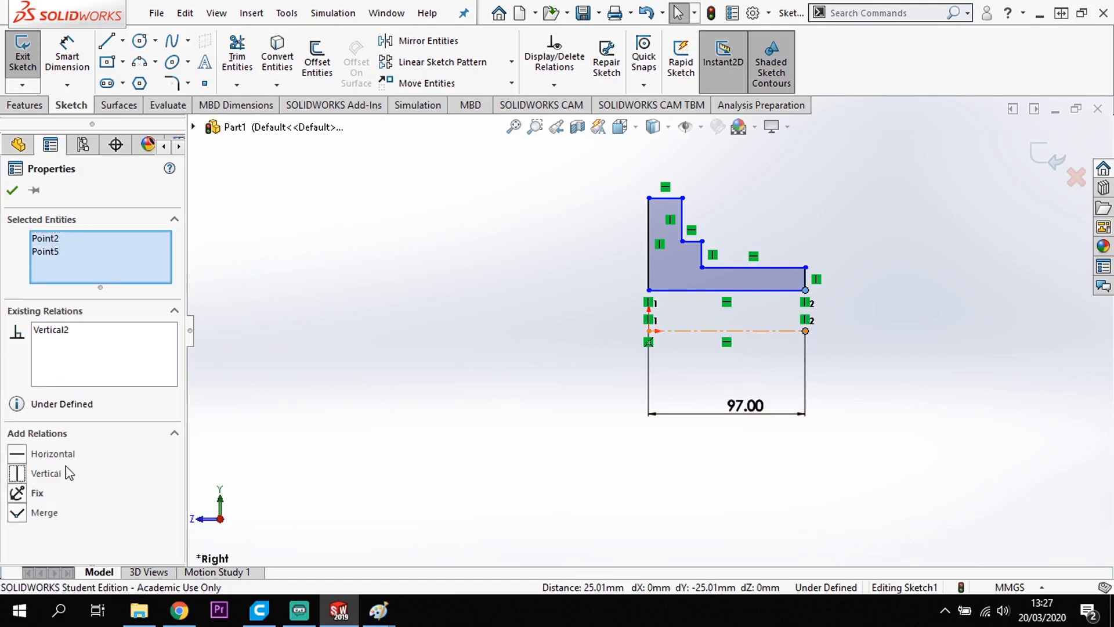
{"action": "left_click", "coordinate": [932, 399]}
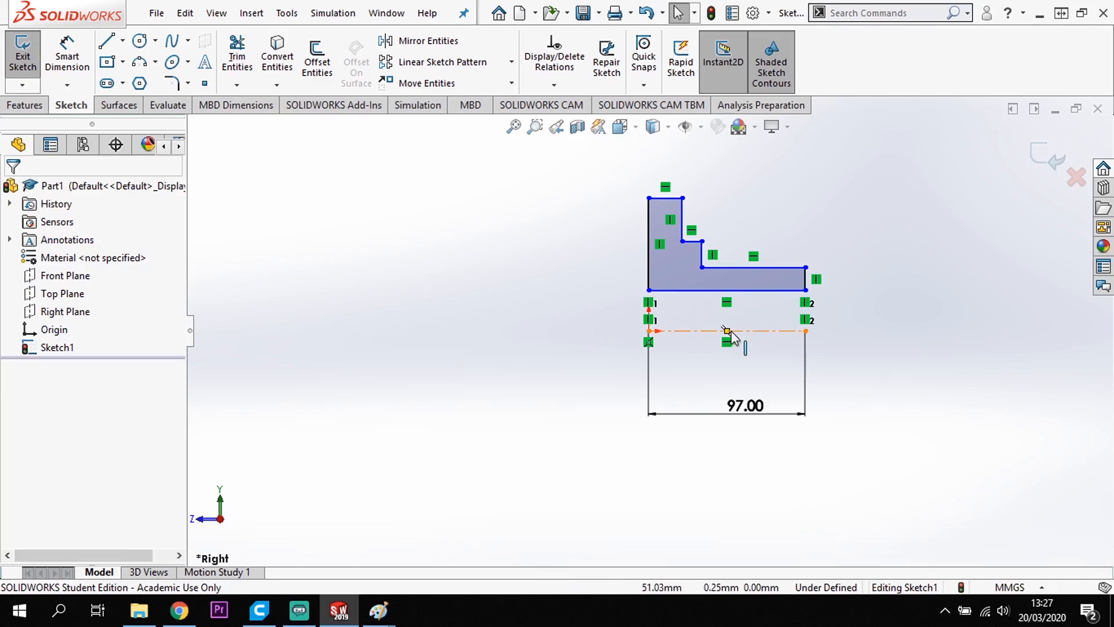
Add a diameter dimension of 54 mm between the profile's bottom edge and the centerline, doubled across the centerline.
{"action": "left_click", "coordinate": [65, 51]}
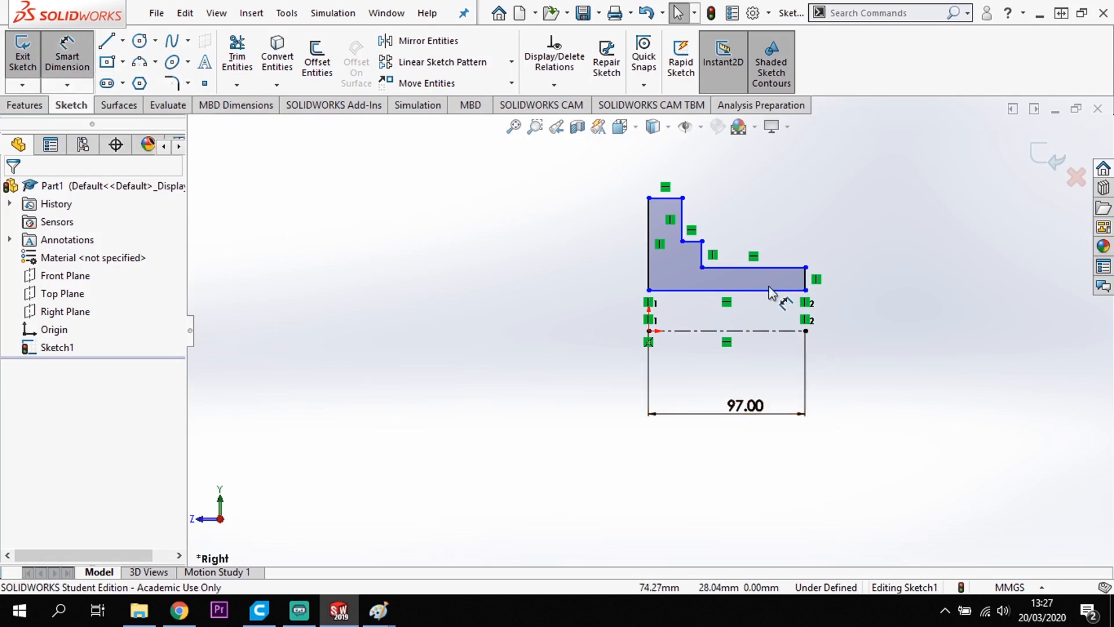
{"action": "left_click", "coordinate": [767, 330]}
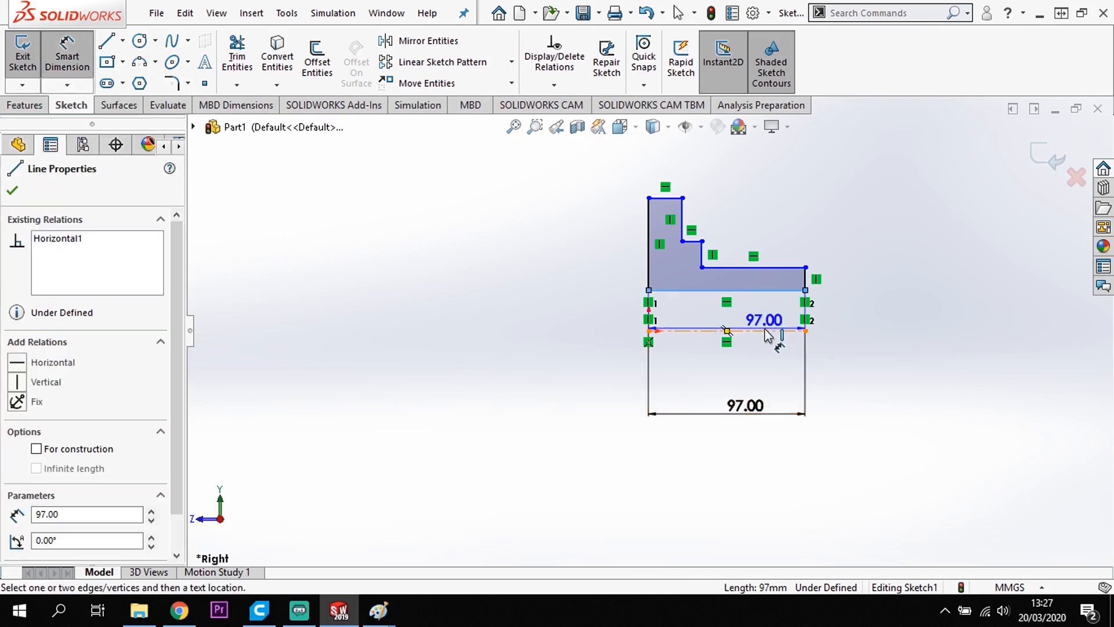
{"action": "left_click", "coordinate": [767, 330]}
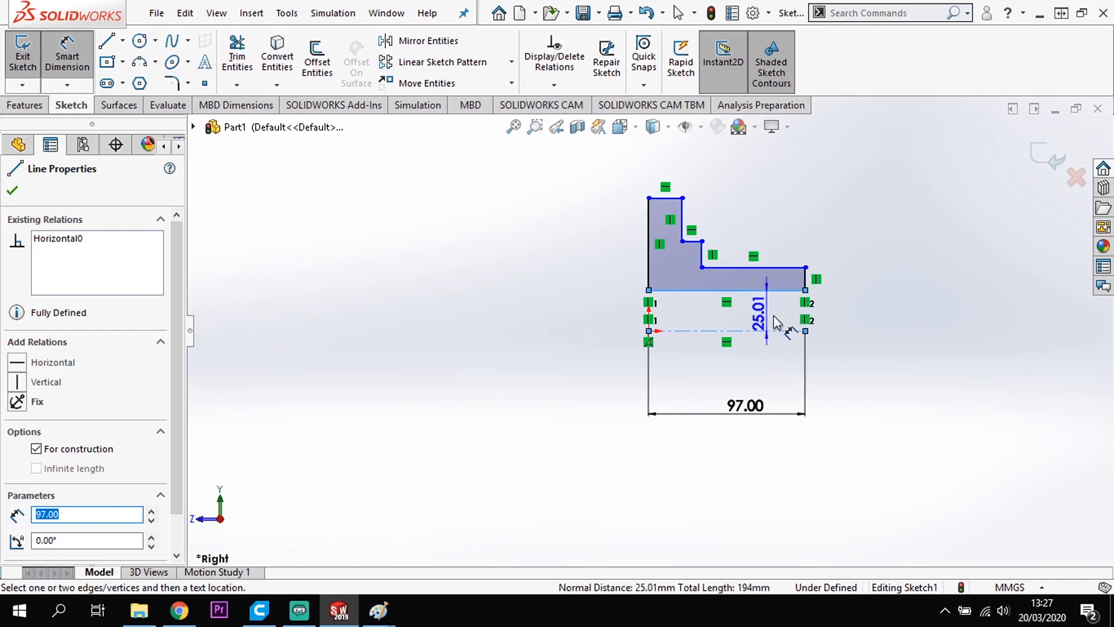
{"action": "scroll", "coordinate": [774, 322], "scroll_direction": "down", "scroll_amount": 3}
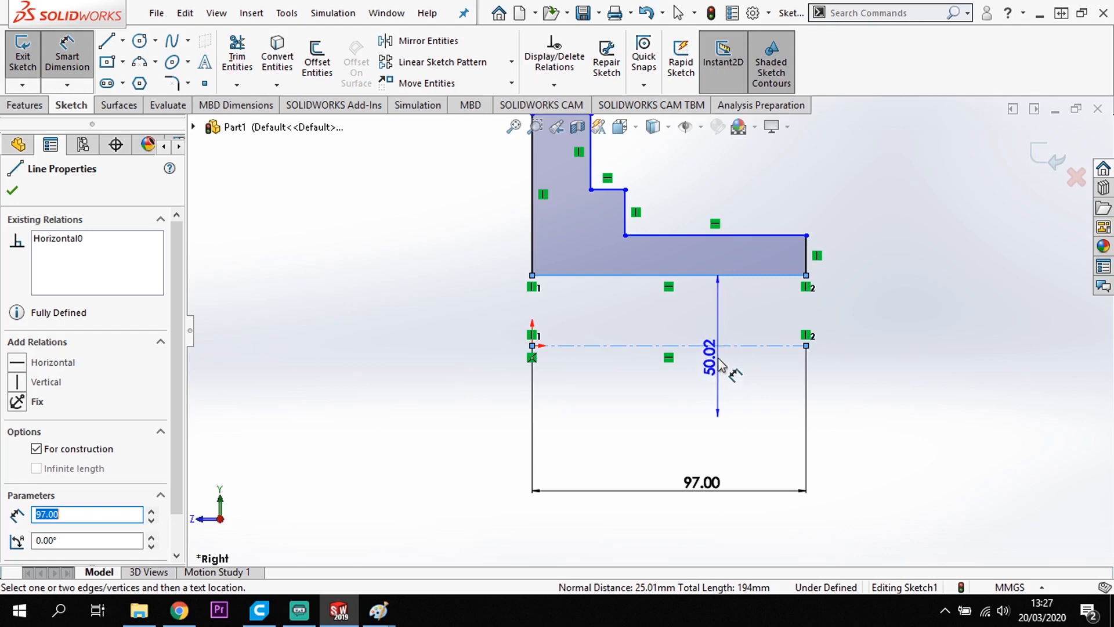
{"action": "left_click", "coordinate": [719, 364]}
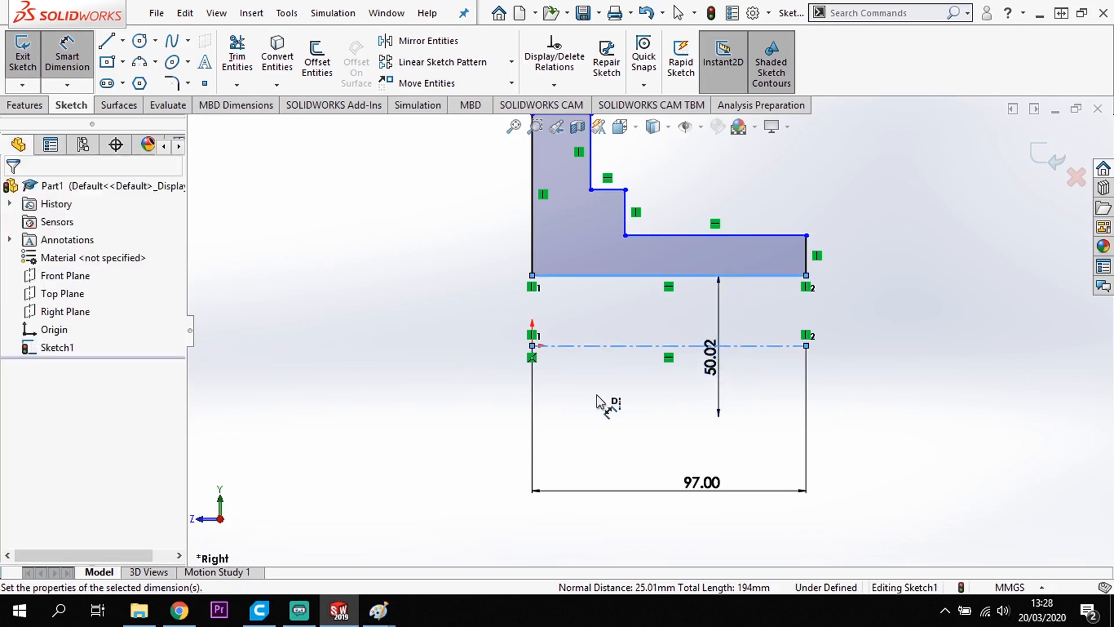
{"action": "type", "text": "5"}
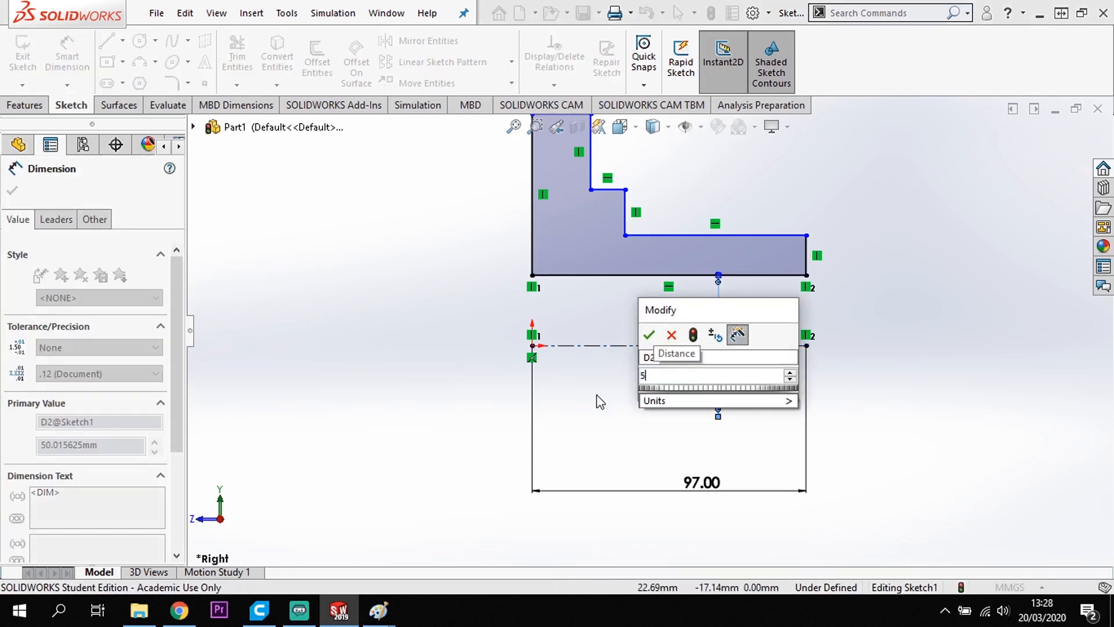
{"action": "type", "text": "4"}
{"action": "key", "text": "Return"}
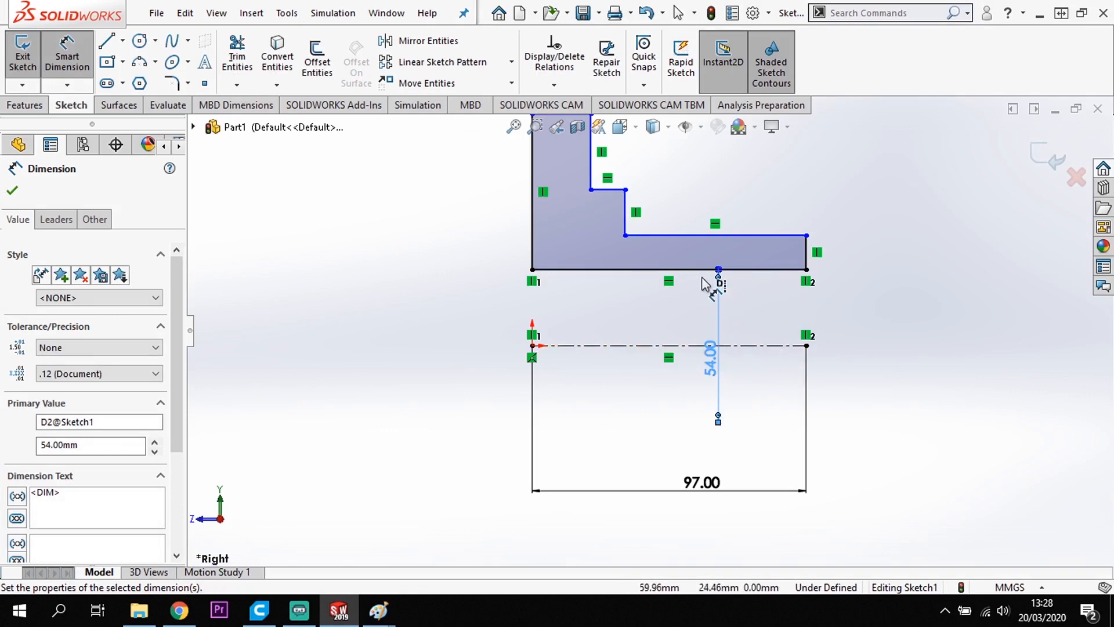
Add a doubled diameter dimension of 73 mm between the profile's lowest, longest step edge and the centerline.
{"action": "left_click", "coordinate": [765, 236]}
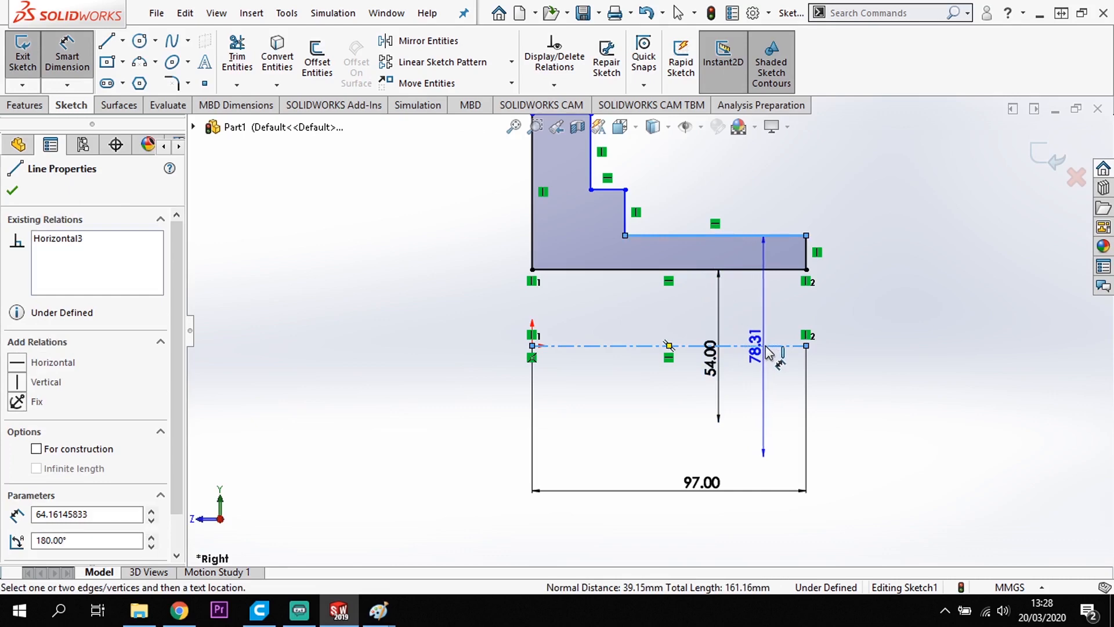
{"action": "left_click", "coordinate": [882, 324]}
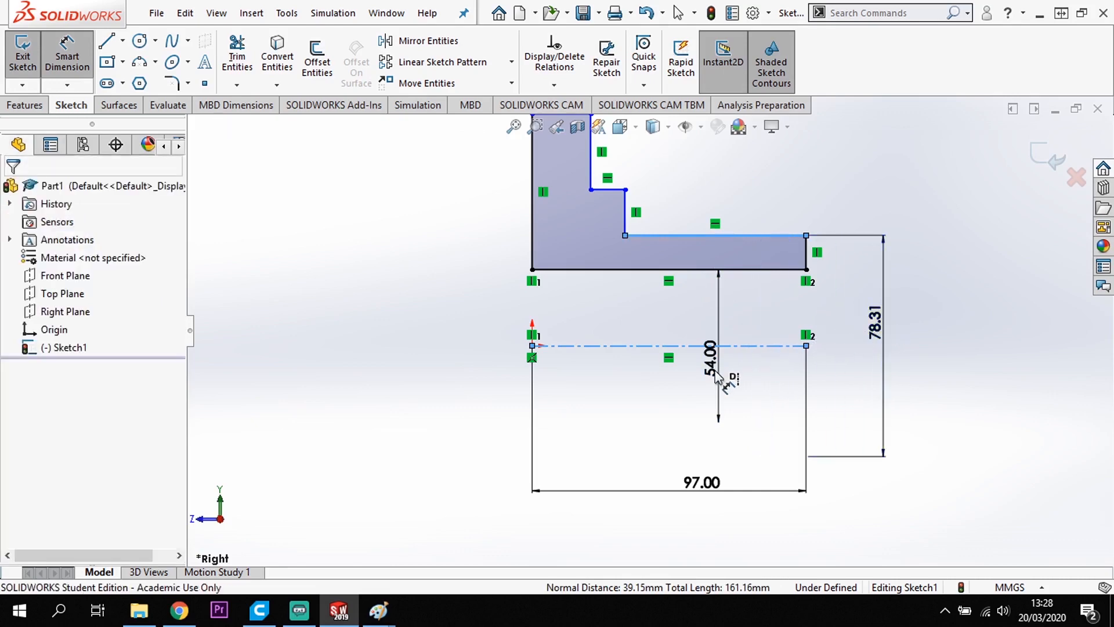
{"action": "type", "text": "73"}
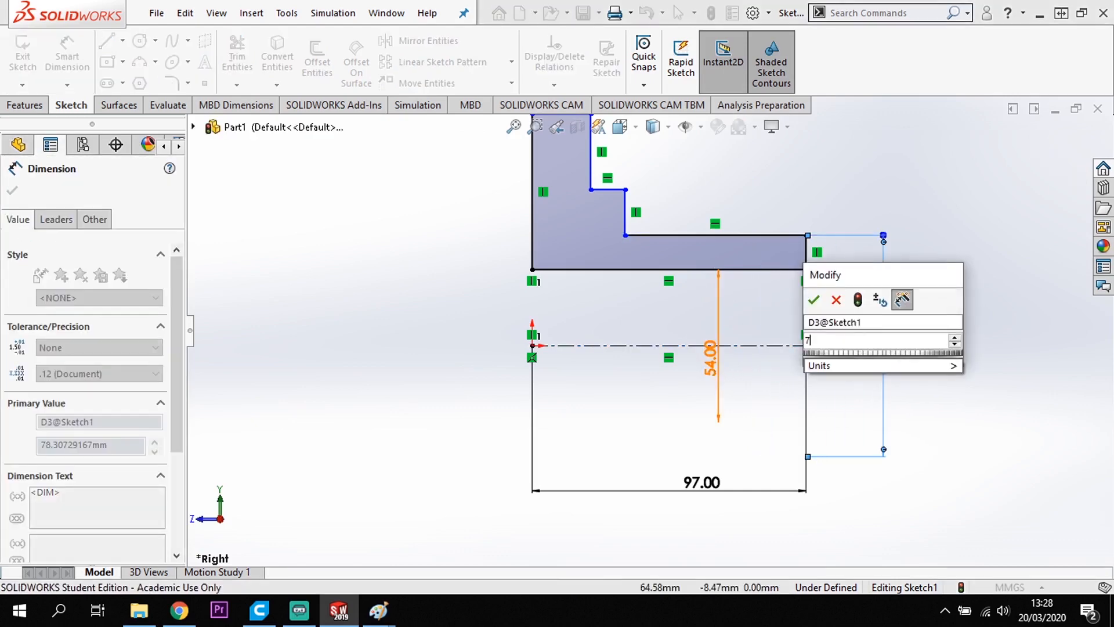
{"action": "key", "text": "Return"}
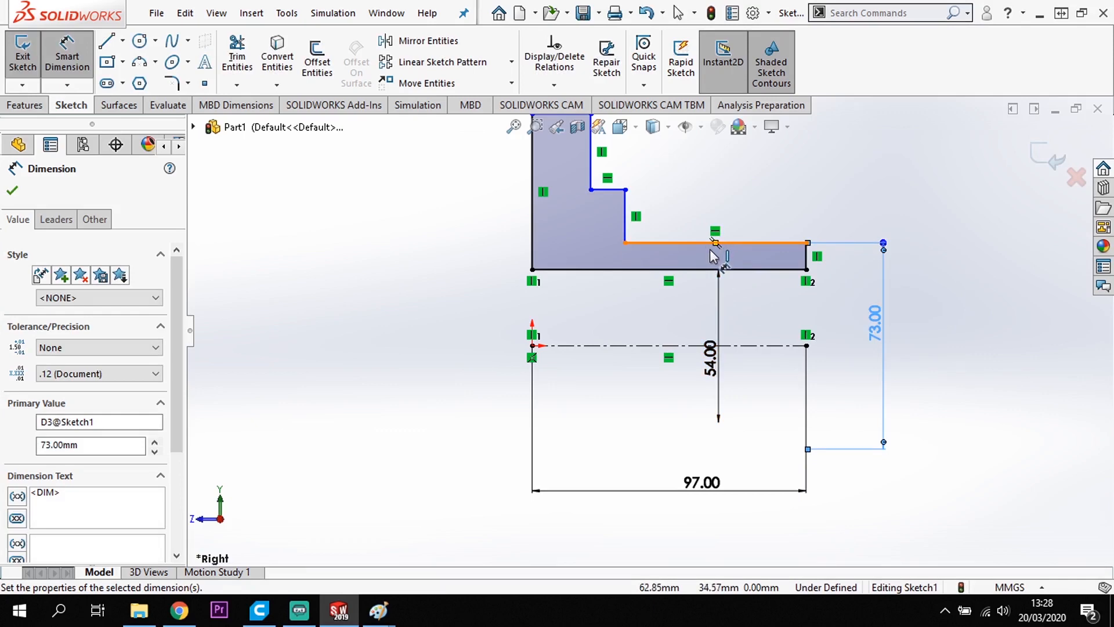
Dimension the horizontal distance from the profile's short end edge to the tallest section's inner vertical edge as 66 mm.
{"action": "scroll", "coordinate": [739, 256], "scroll_direction": "up", "scroll_amount": 2}
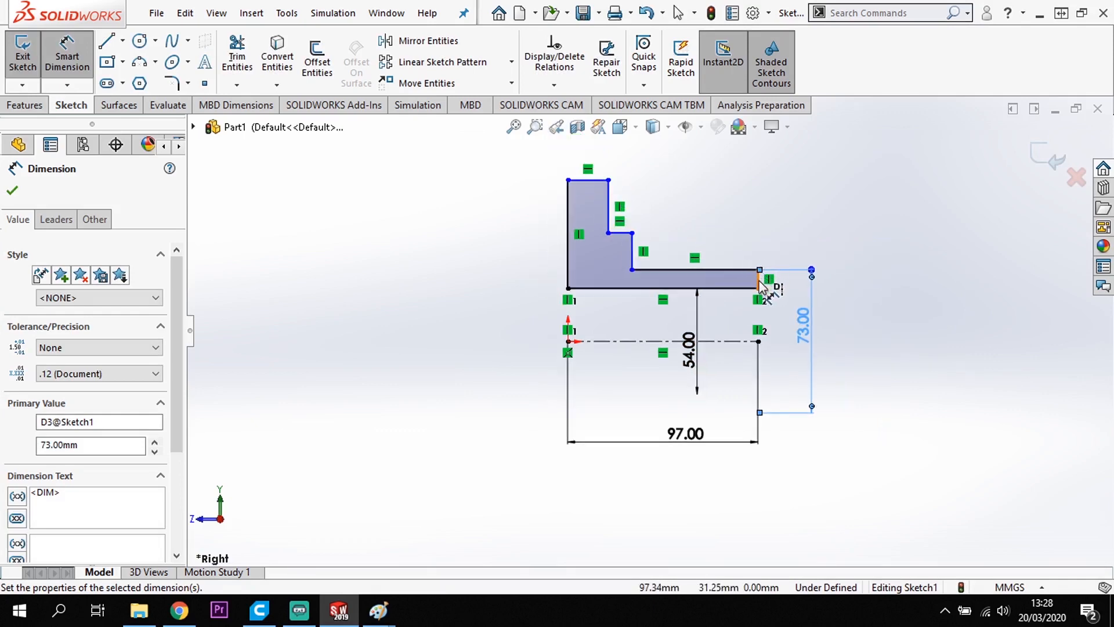
{"action": "left_click", "coordinate": [759, 280]}
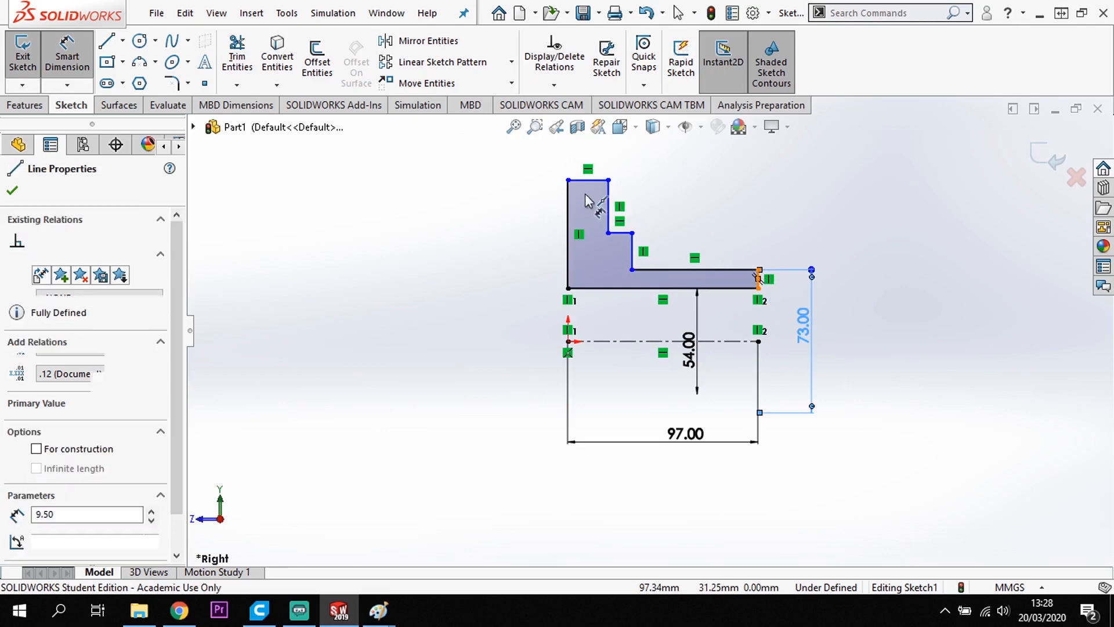
{"action": "left_click", "coordinate": [608, 198]}
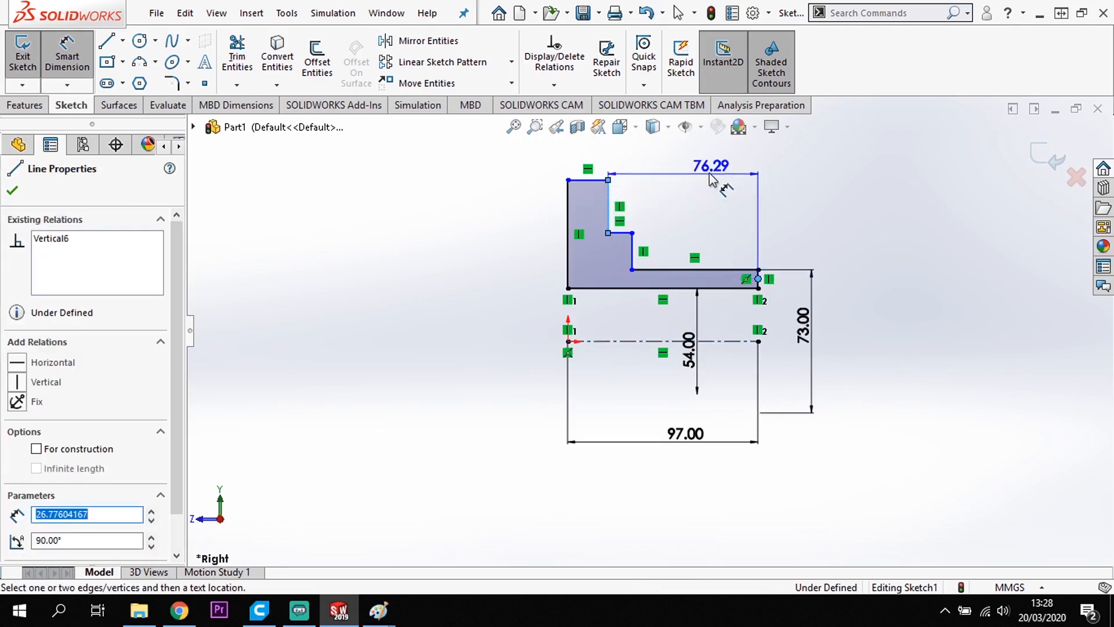
{"action": "left_click", "coordinate": [705, 211]}
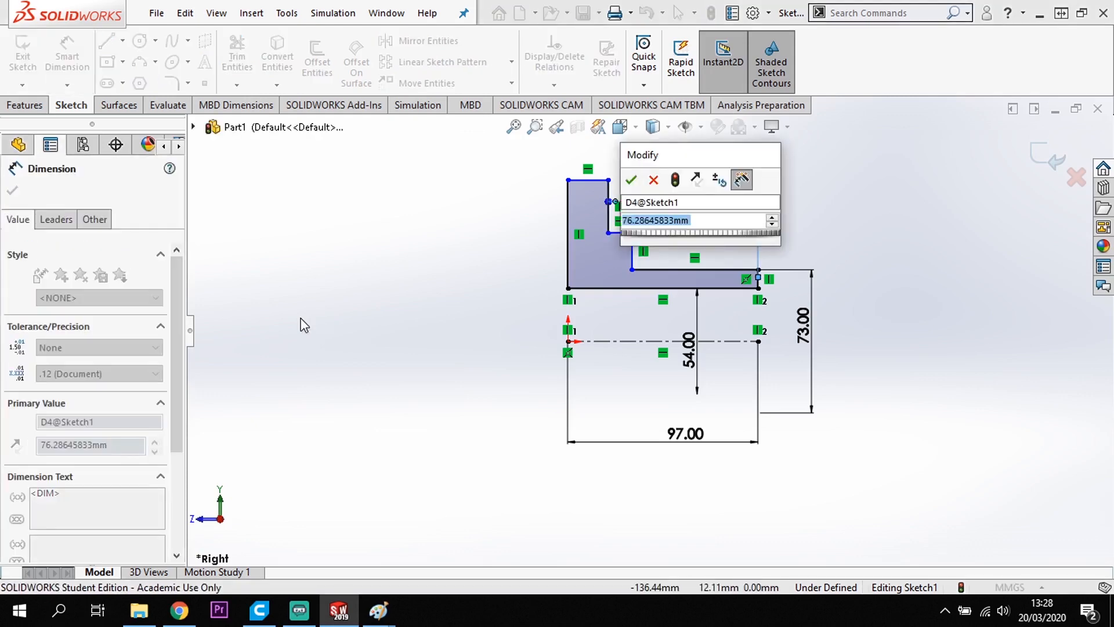
{"action": "type", "text": "66"}
{"action": "key", "text": "Return"}
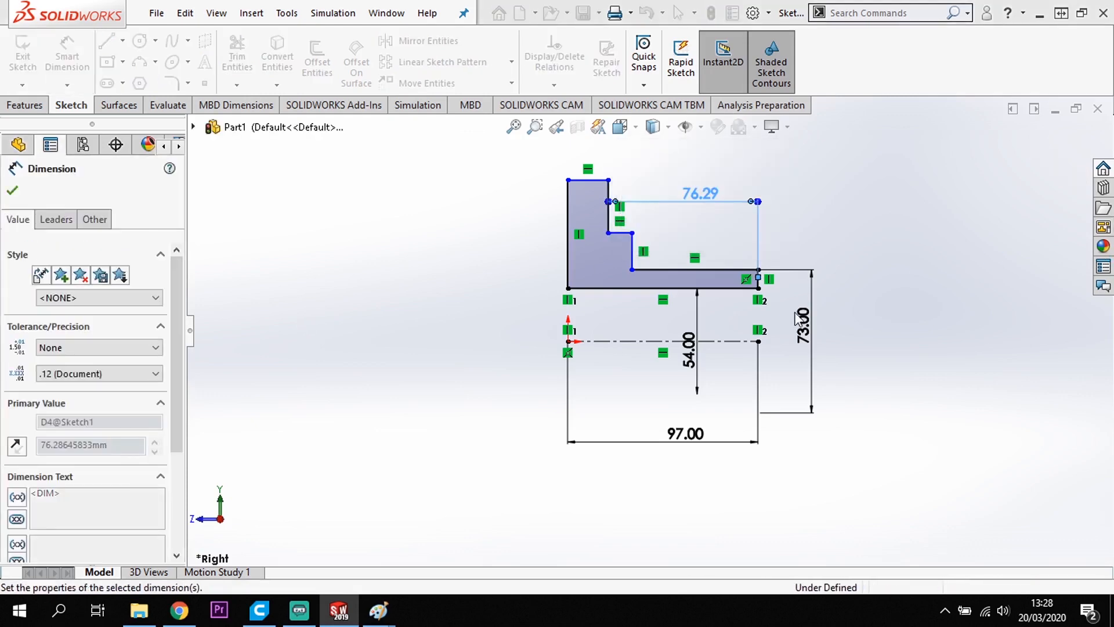
Set the horizontal distance between the two stepped vertical edges of the profile to 6 mm with a dimension.
{"action": "scroll", "coordinate": [644, 251], "scroll_direction": "down", "scroll_amount": 1}
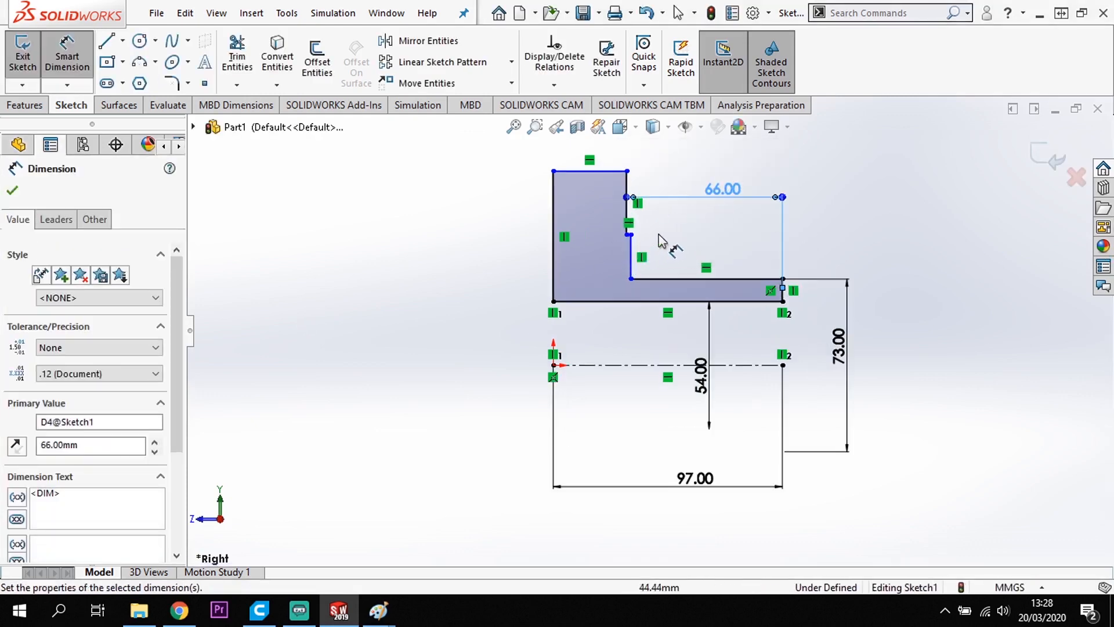
{"action": "scroll", "coordinate": [648, 242], "scroll_direction": "down", "scroll_amount": 2}
{"action": "scroll", "coordinate": [648, 242], "scroll_direction": "down", "scroll_amount": 1}
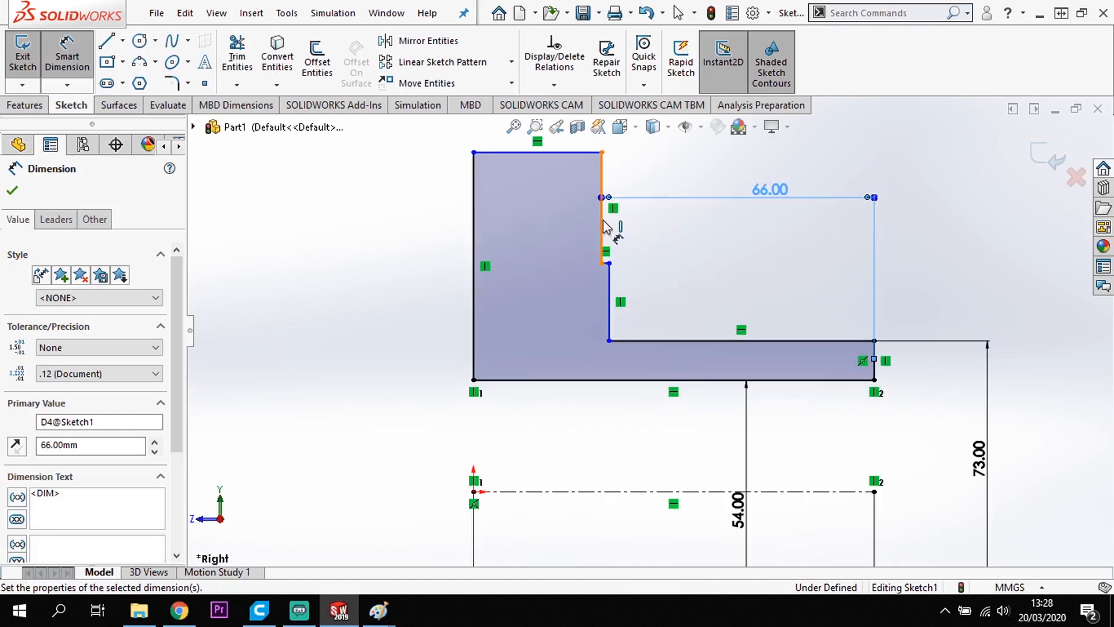
{"action": "left_click", "coordinate": [610, 281]}
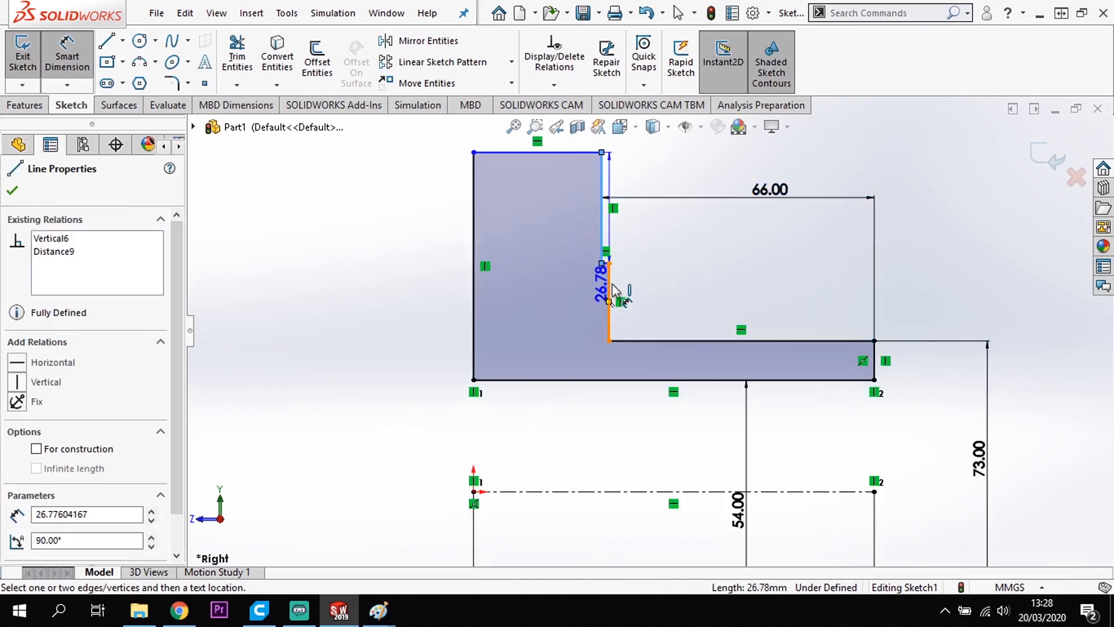
{"action": "left_click", "coordinate": [609, 278]}
{"action": "left_click", "coordinate": [627, 184]}
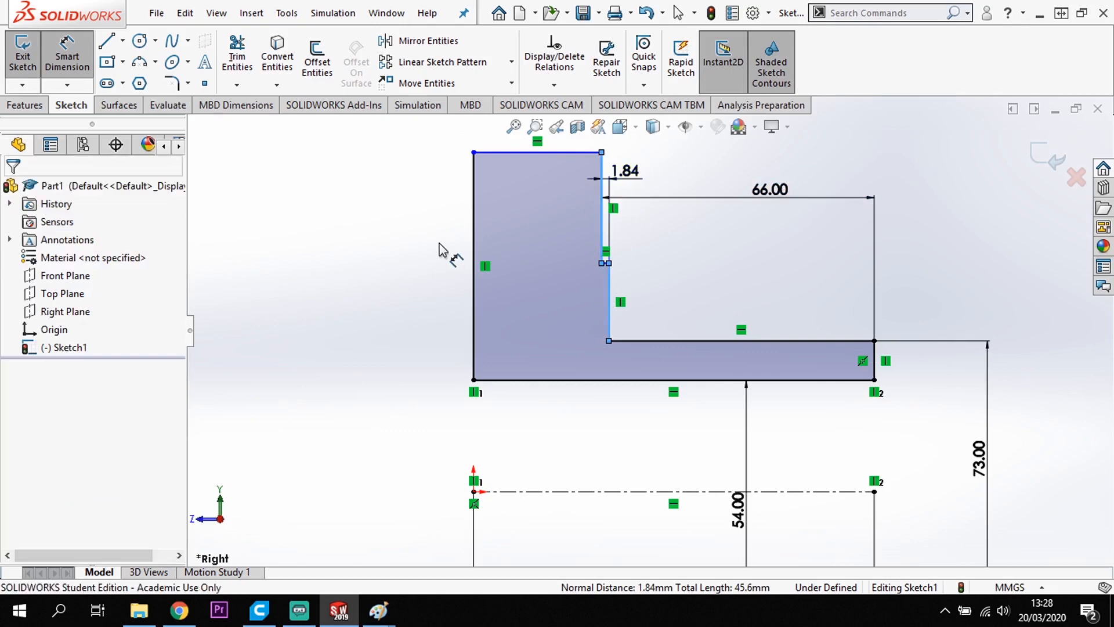
{"action": "type", "text": "6"}
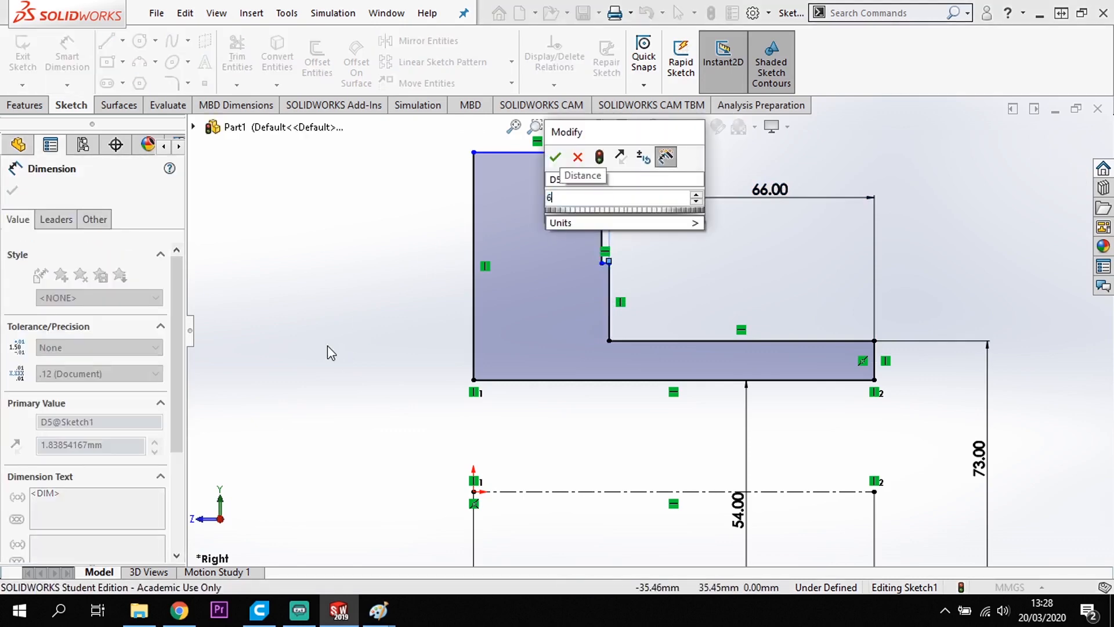
{"action": "key", "text": "Return"}
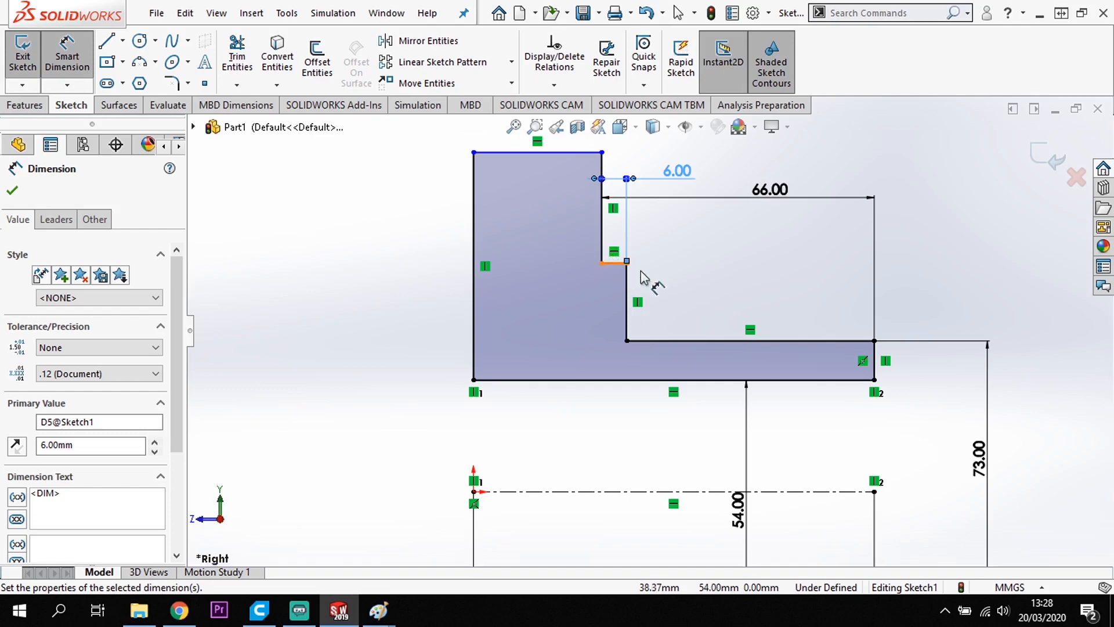
Add a doubled diameter dimension of 102 mm between the short middle step edge and the centerline.
{"action": "left_click", "coordinate": [607, 263]}
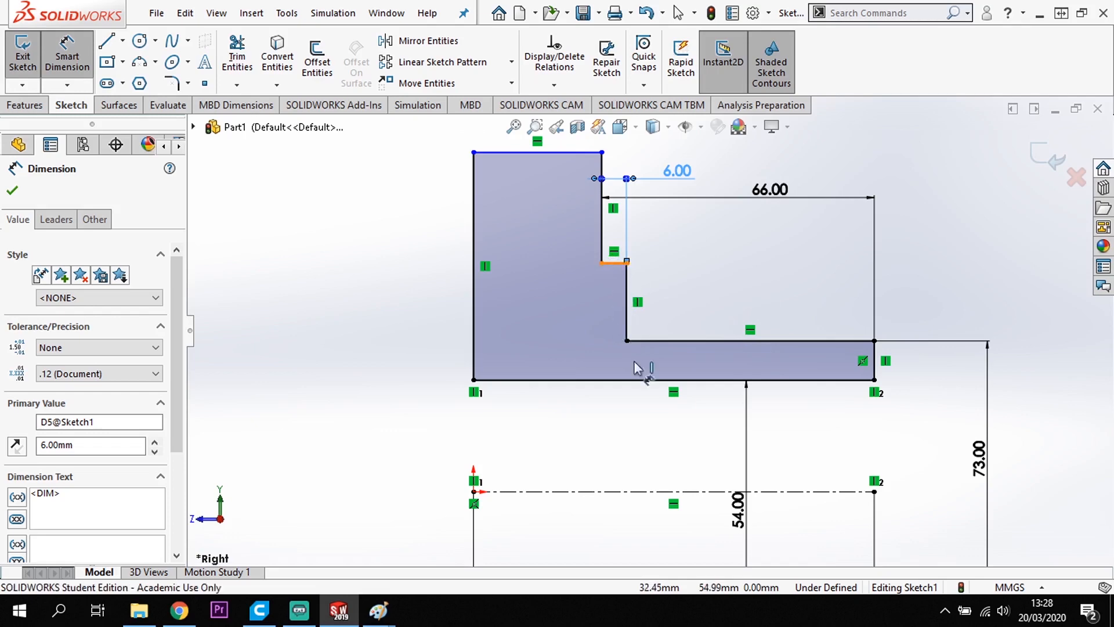
{"action": "left_click", "coordinate": [836, 493]}
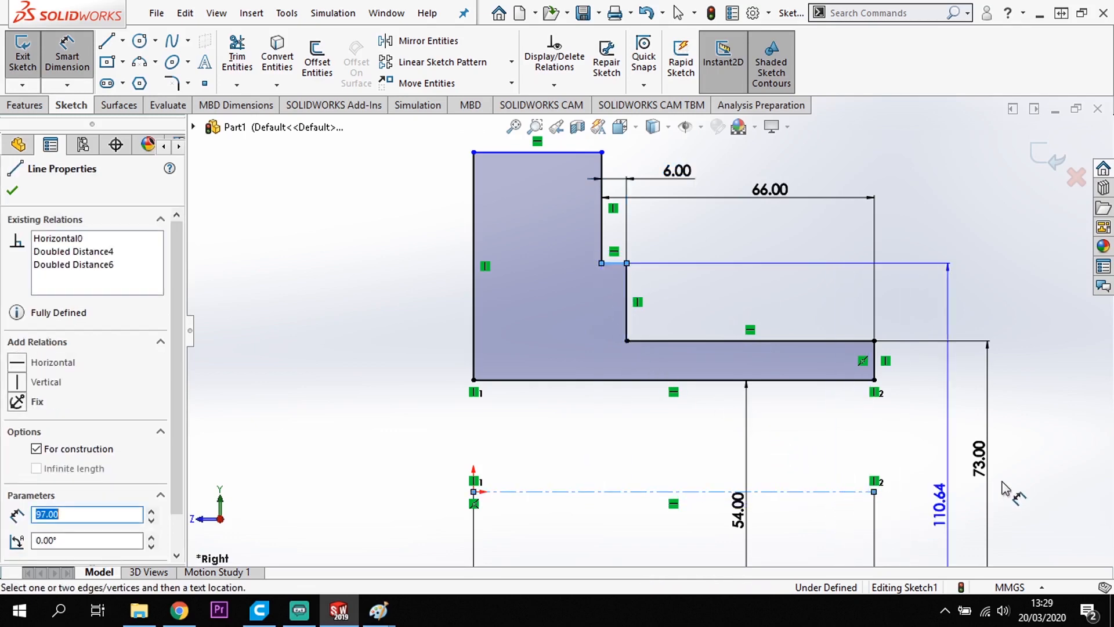
{"action": "left_click", "coordinate": [1060, 527]}
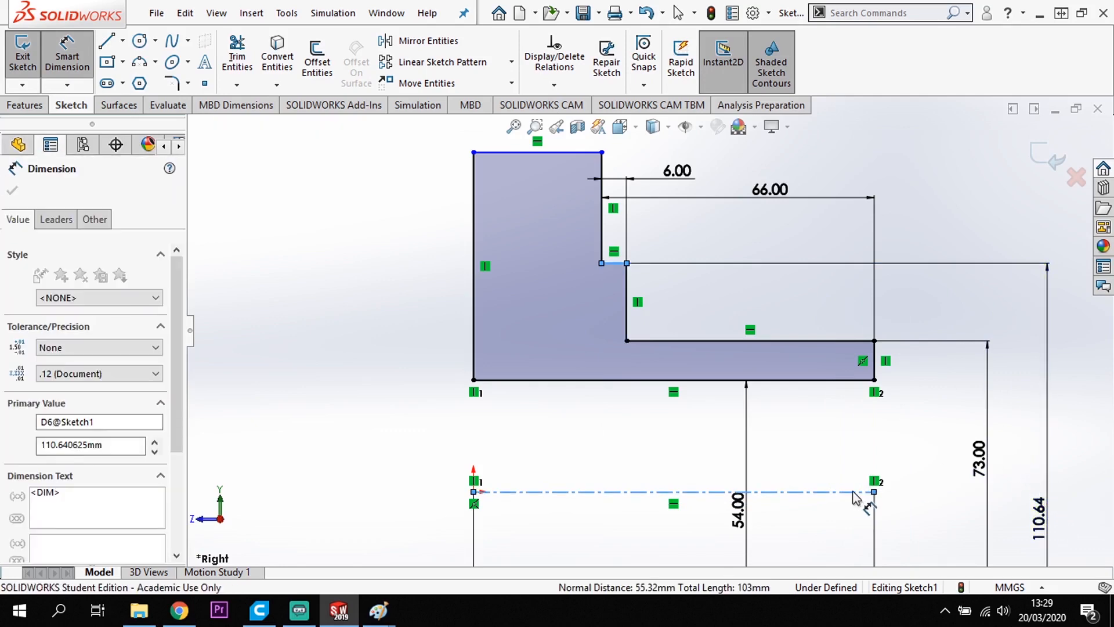
{"action": "type", "text": "102"}
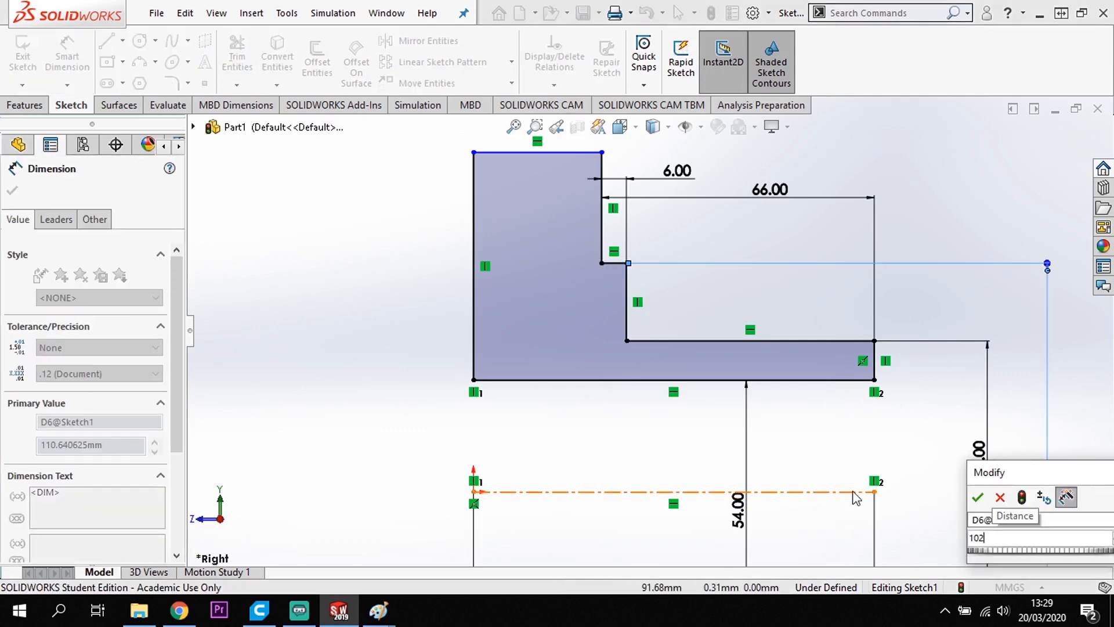
{"action": "key", "text": "Escape"}
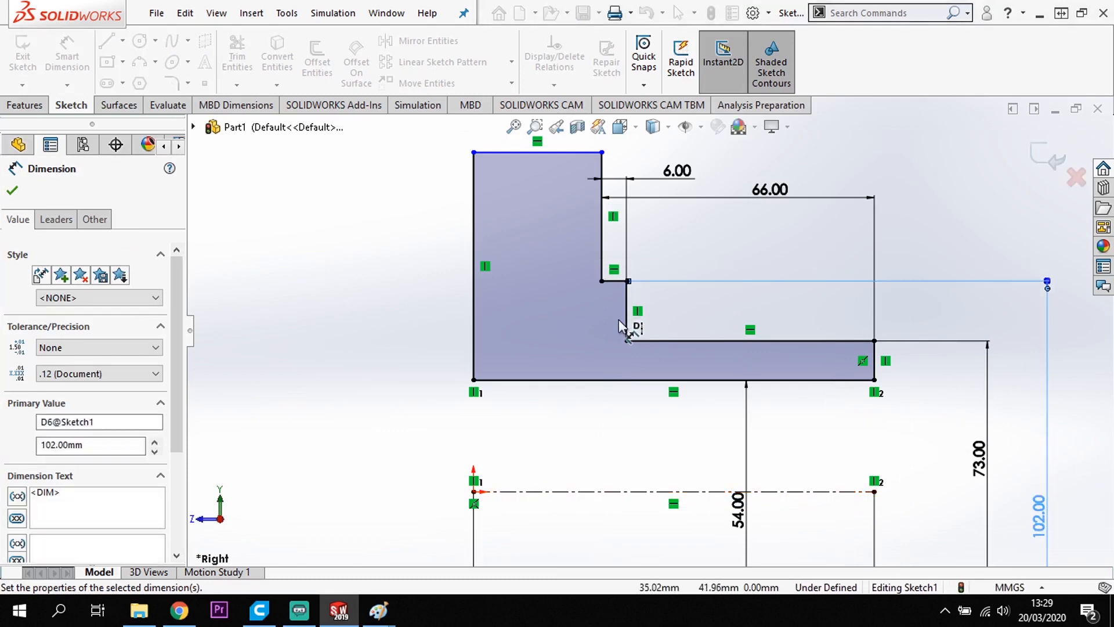
Add a doubled diameter dimension of 146 mm between the profile's topmost edge and the centerline.
{"action": "scroll", "coordinate": [609, 316], "scroll_direction": "up", "scroll_amount": 2}
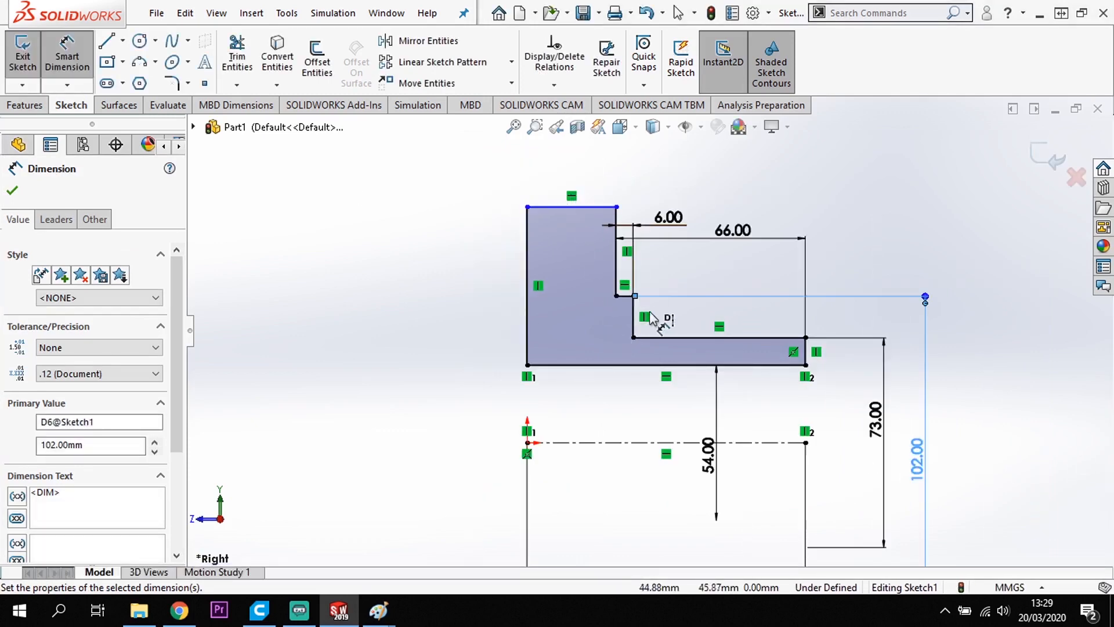
{"action": "left_click", "coordinate": [543, 208]}
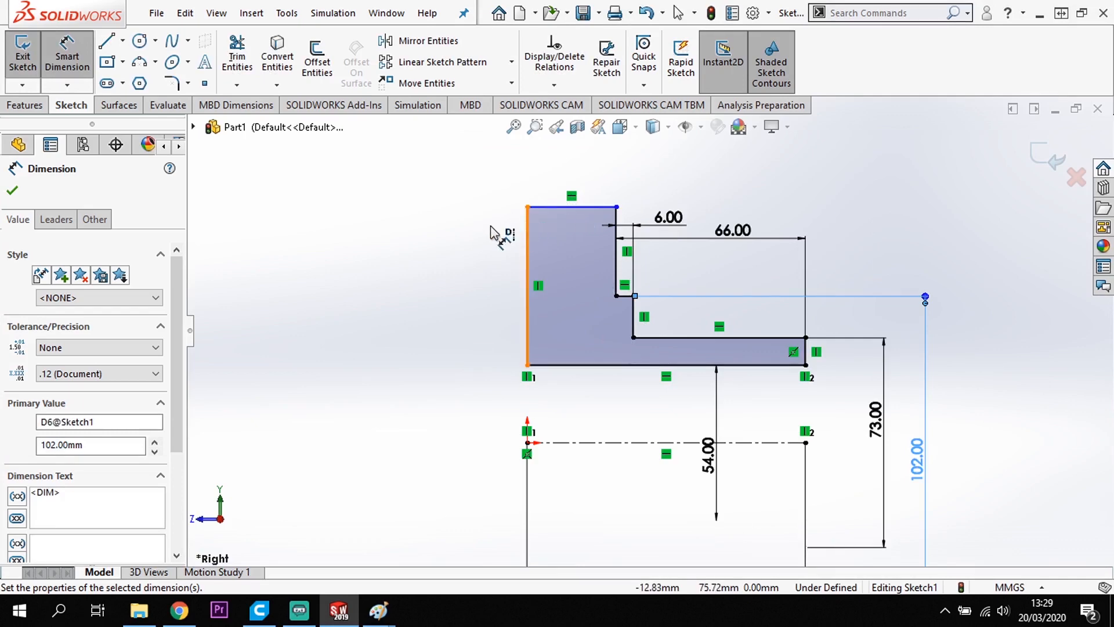
{"action": "left_click", "coordinate": [552, 207]}
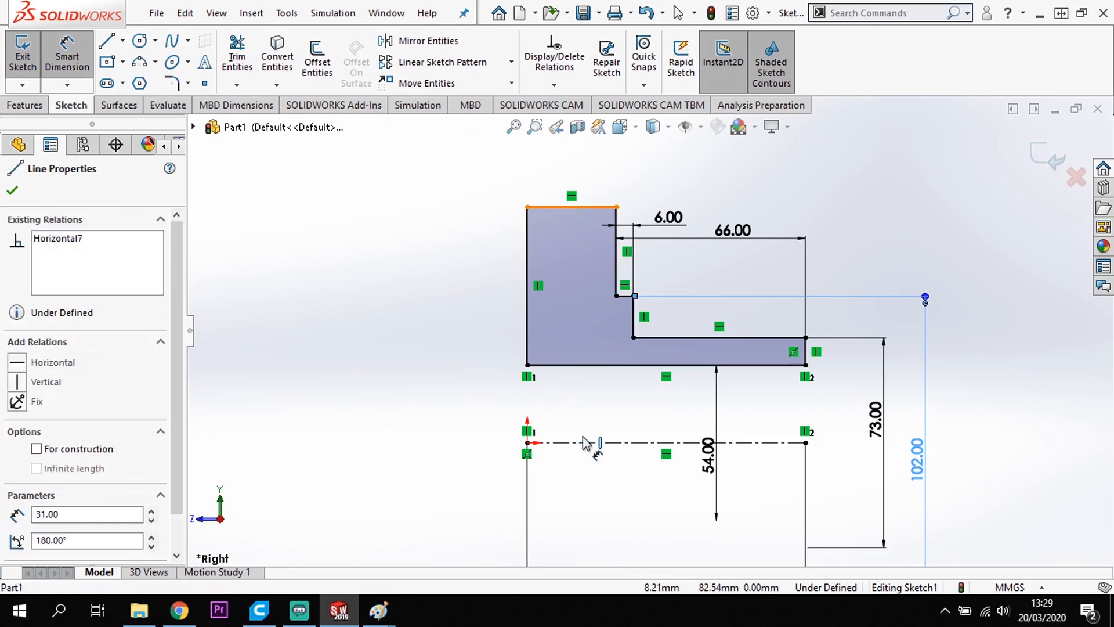
{"action": "left_click", "coordinate": [446, 439]}
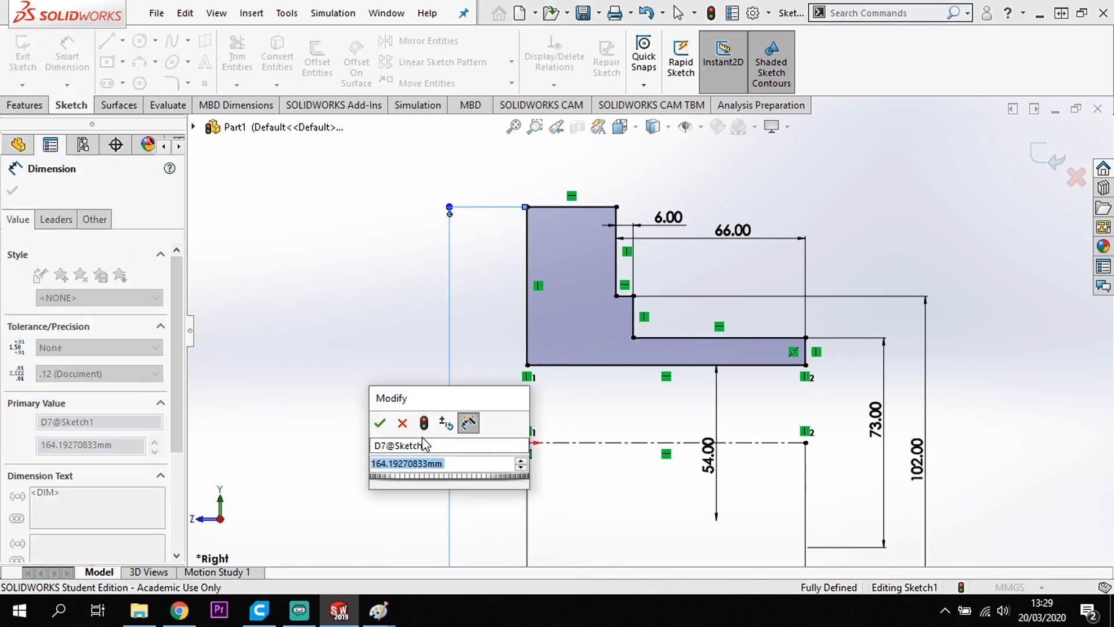
{"action": "type", "text": "146"}
{"action": "key", "text": "Return"}
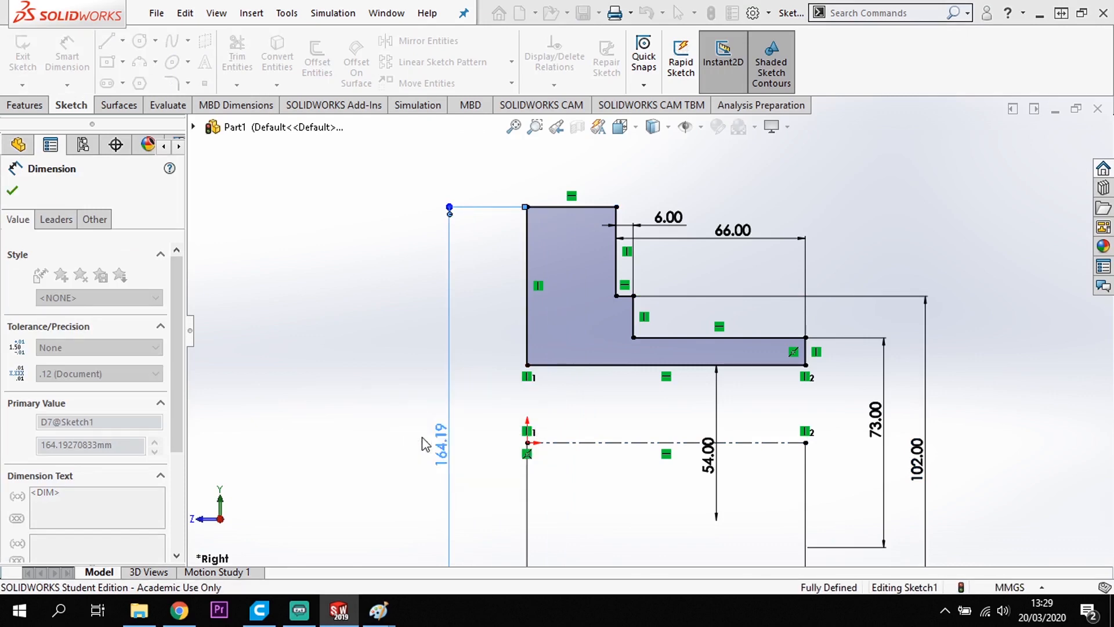
{"action": "scroll", "coordinate": [638, 365], "scroll_direction": "up", "scroll_amount": 1}
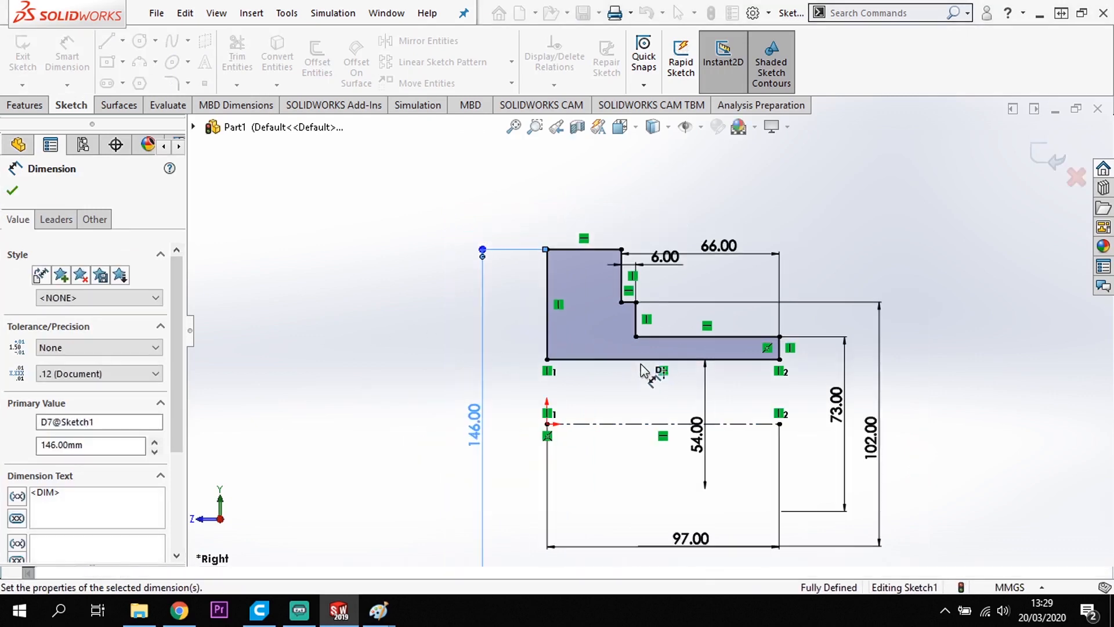
{"action": "scroll", "coordinate": [648, 330], "scroll_direction": "up", "scroll_amount": 1}
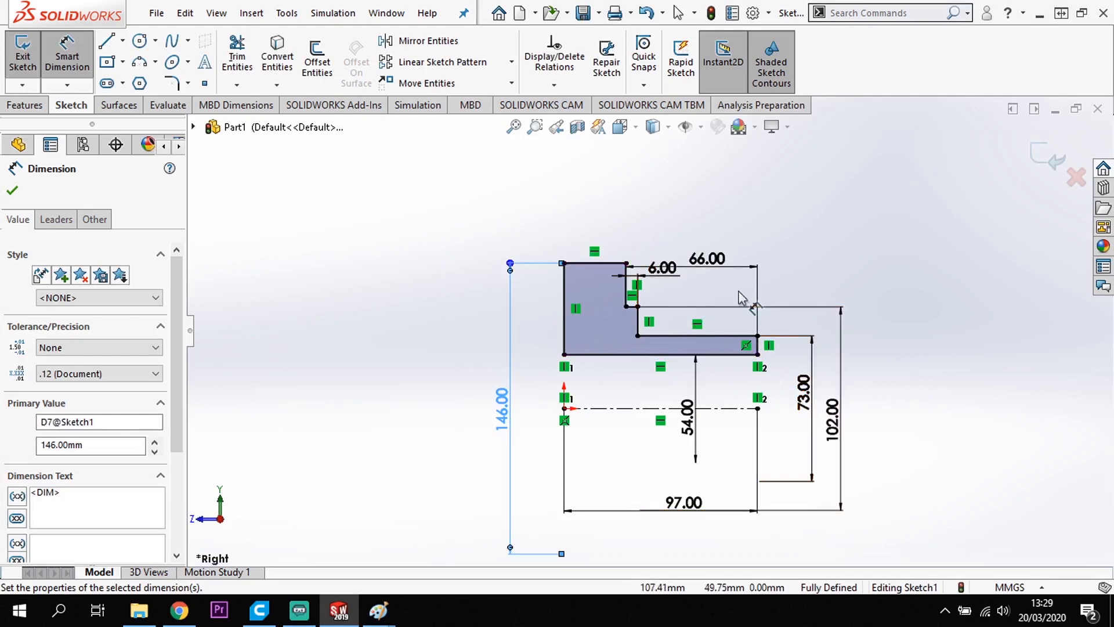
Revolve the stepped profile 360 degrees into a solid, reselecting the horizontal centerline as the axis of revolution.
{"action": "left_click", "coordinate": [25, 107]}
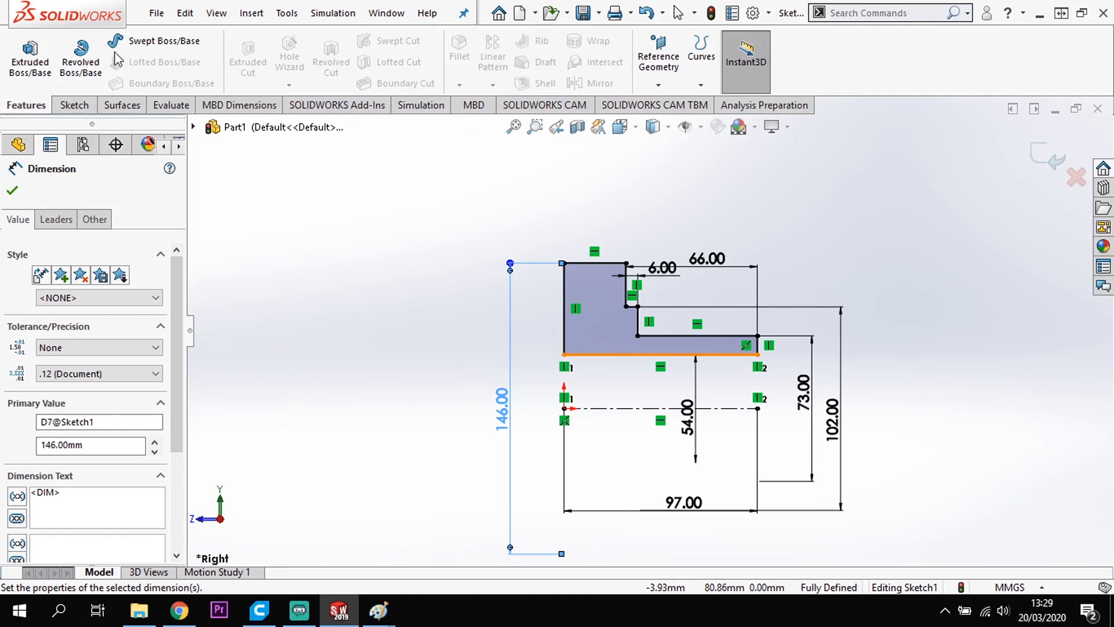
{"action": "left_click", "coordinate": [82, 58]}
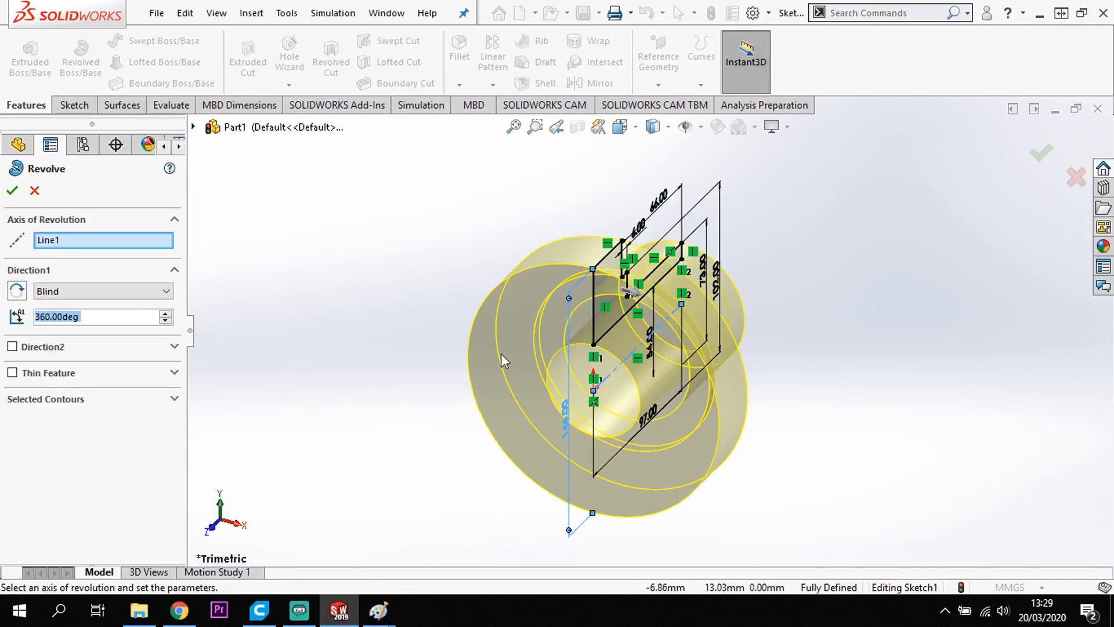
{"action": "left_click", "coordinate": [67, 248]}
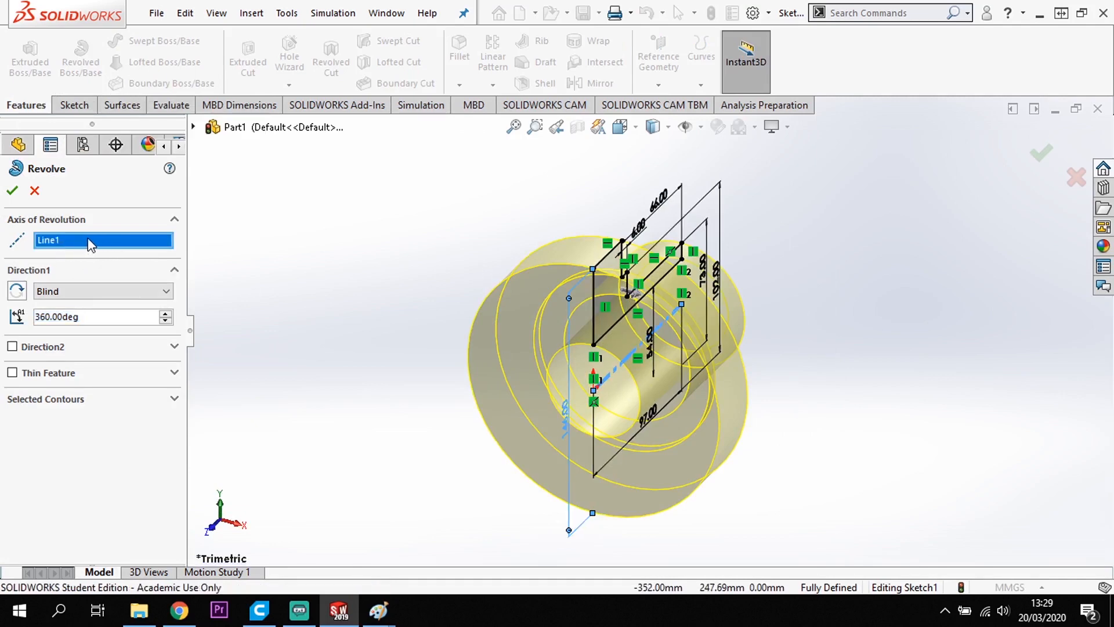
{"action": "key", "text": "Delete"}
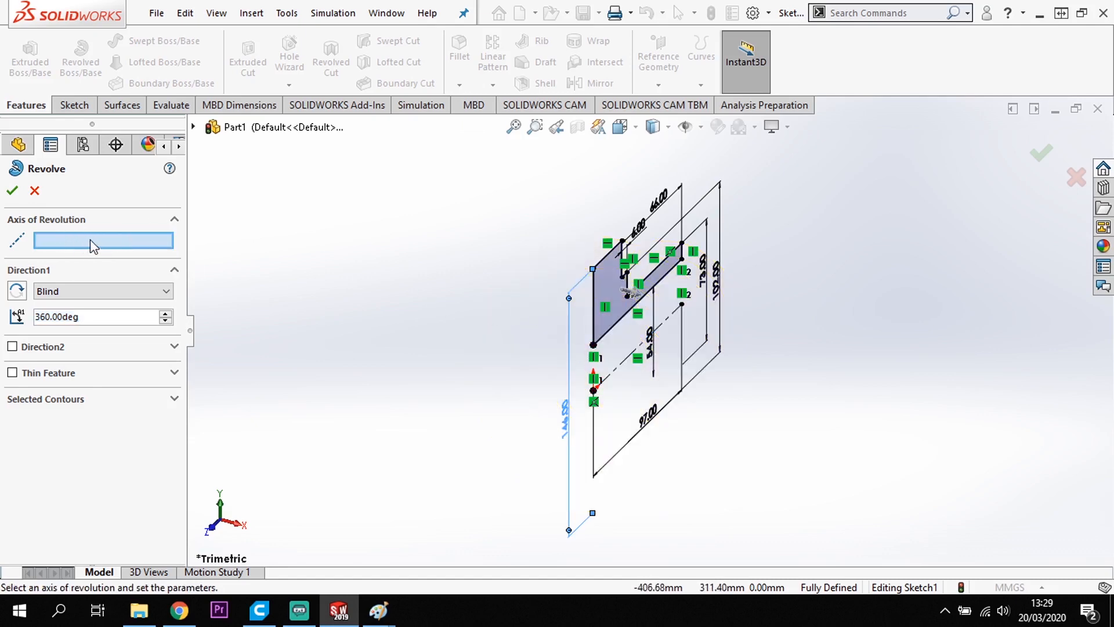
{"action": "left_click", "coordinate": [618, 370]}
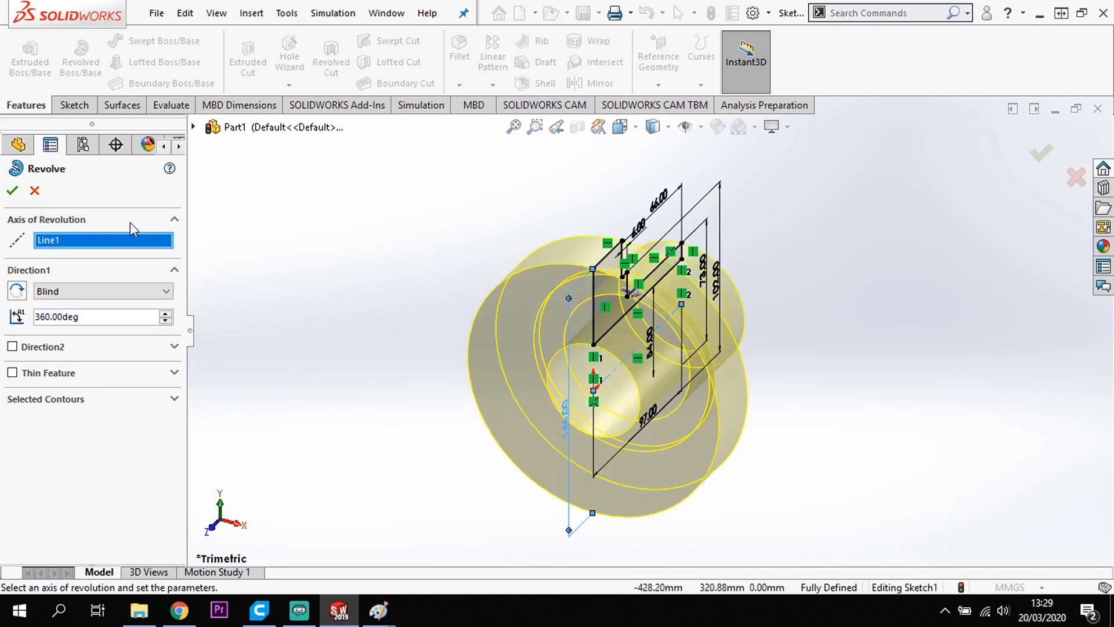
{"action": "left_click", "coordinate": [12, 191]}
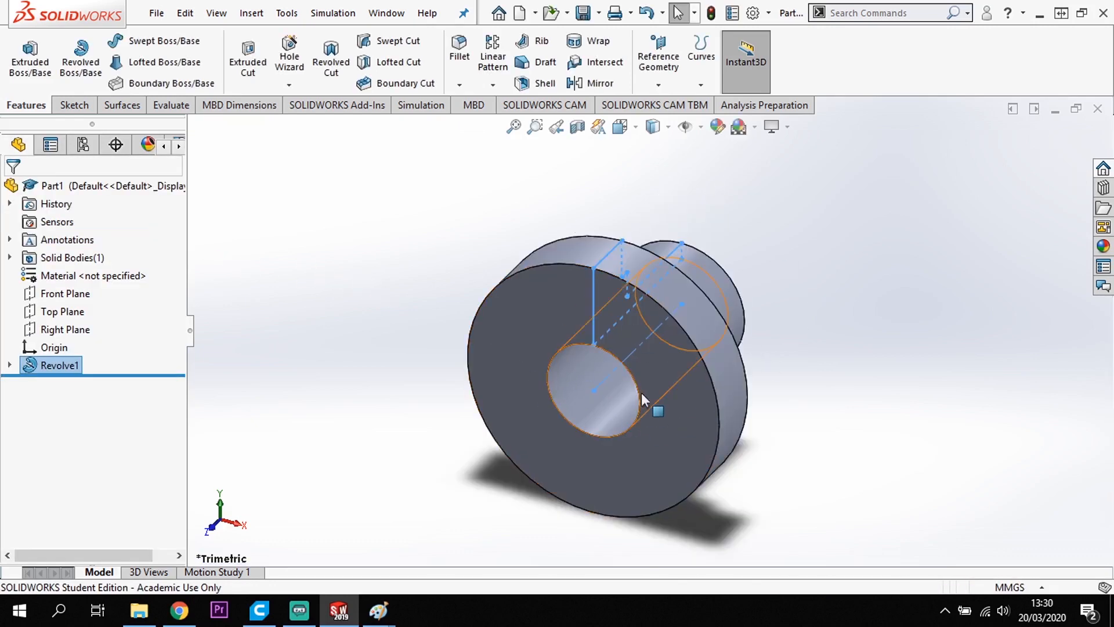
{"action": "key", "text": "Escape"}
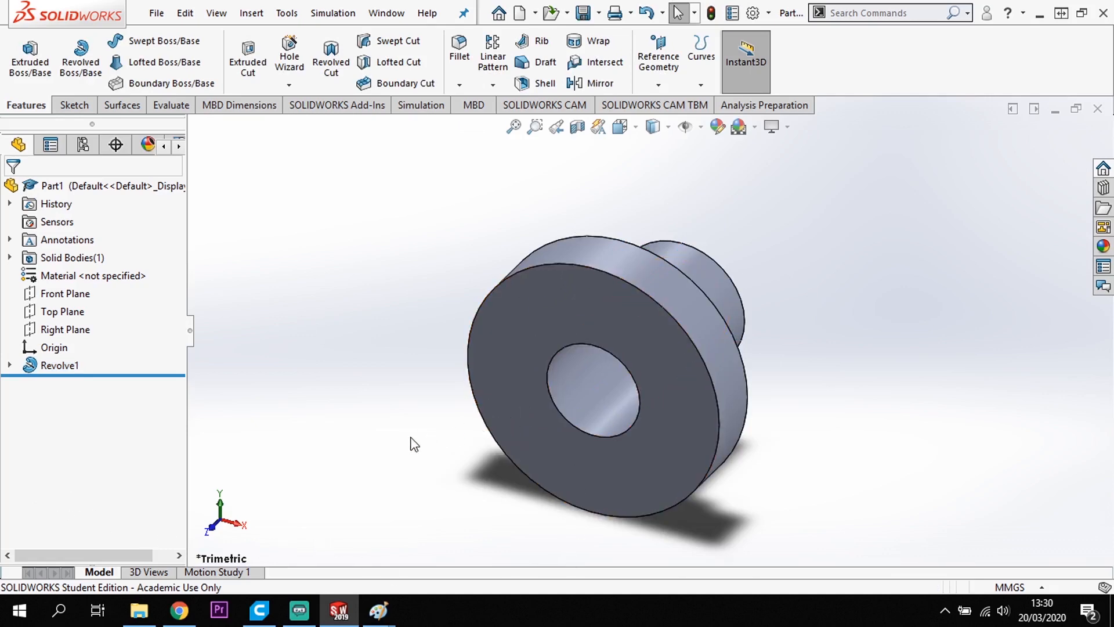
Start a sketch on the large flange's flat face, viewed face-on, and convert its outer circular edge into a sketch circle.
{"action": "left_click", "coordinate": [611, 307]}
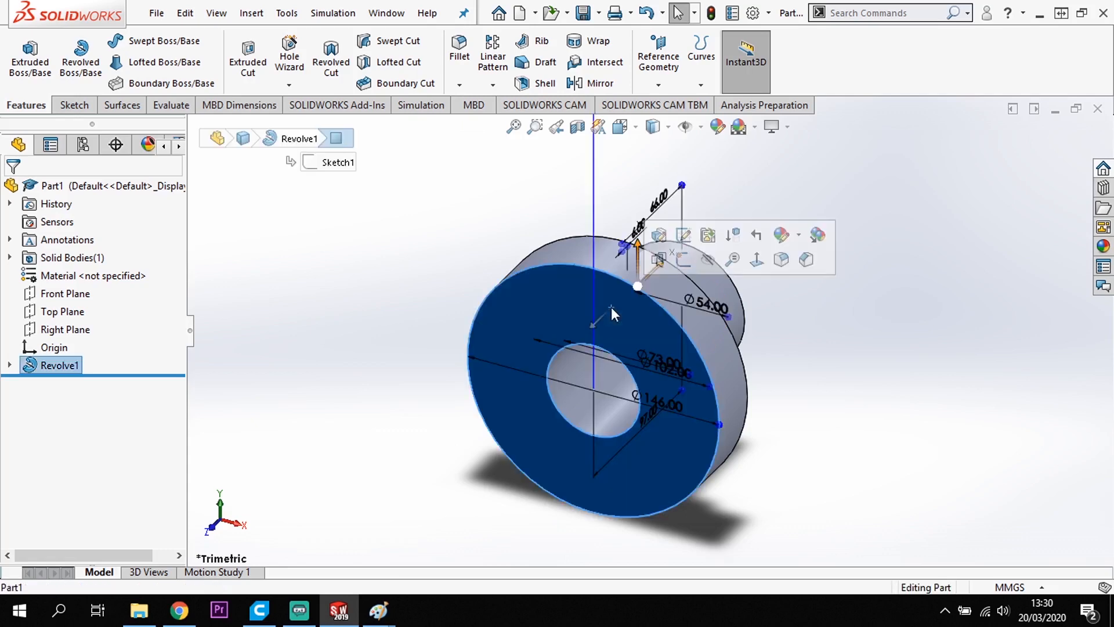
{"action": "left_click", "coordinate": [684, 260]}
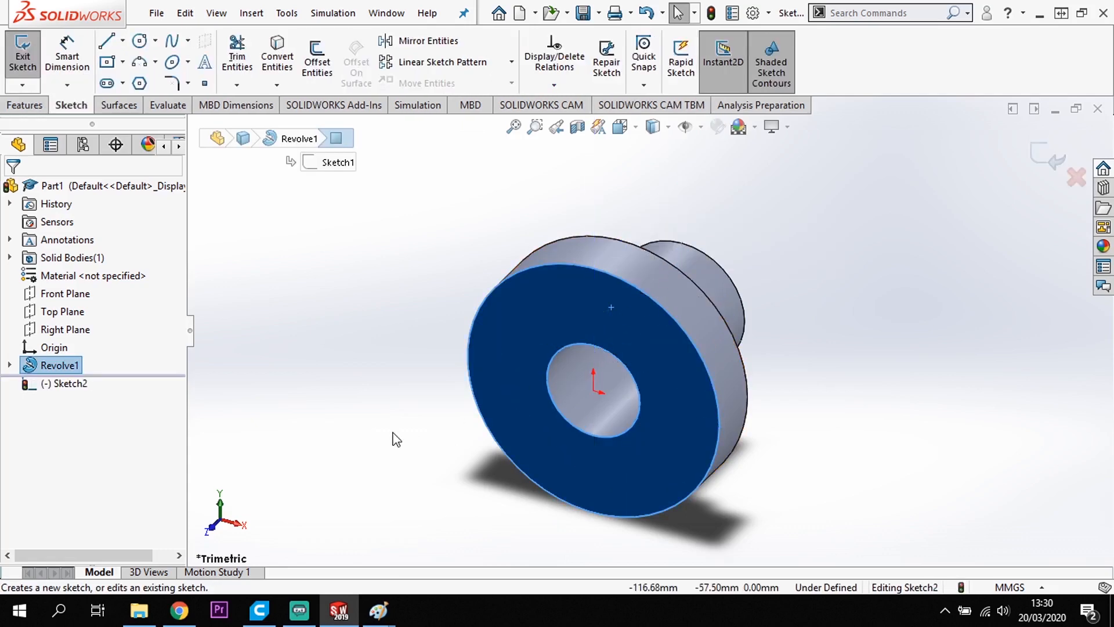
{"action": "key", "text": "space"}
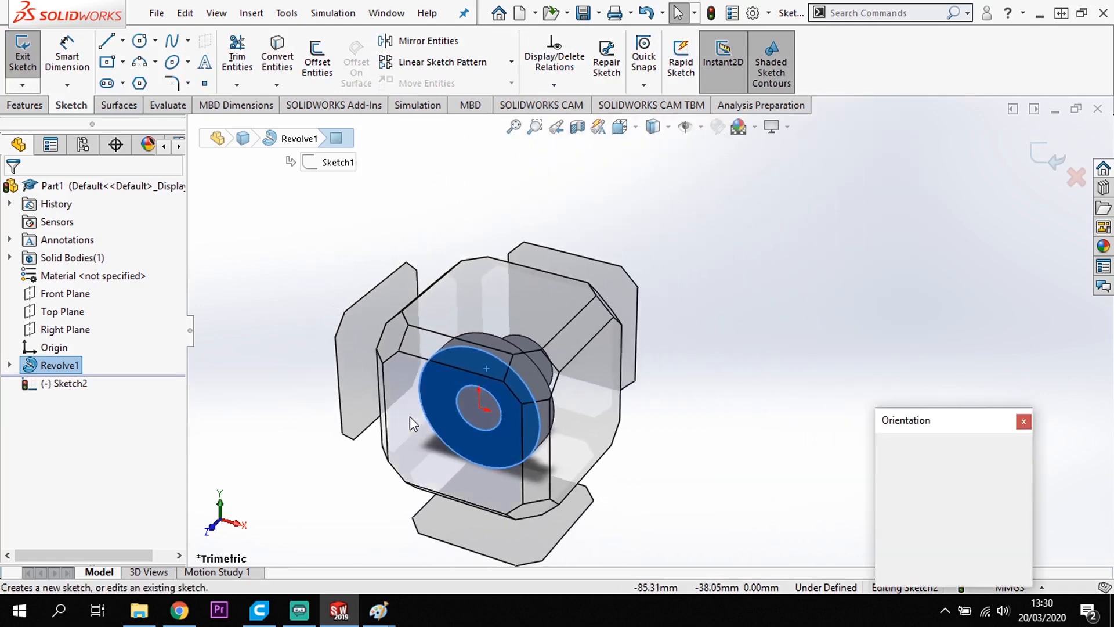
{"action": "left_click", "coordinate": [409, 417]}
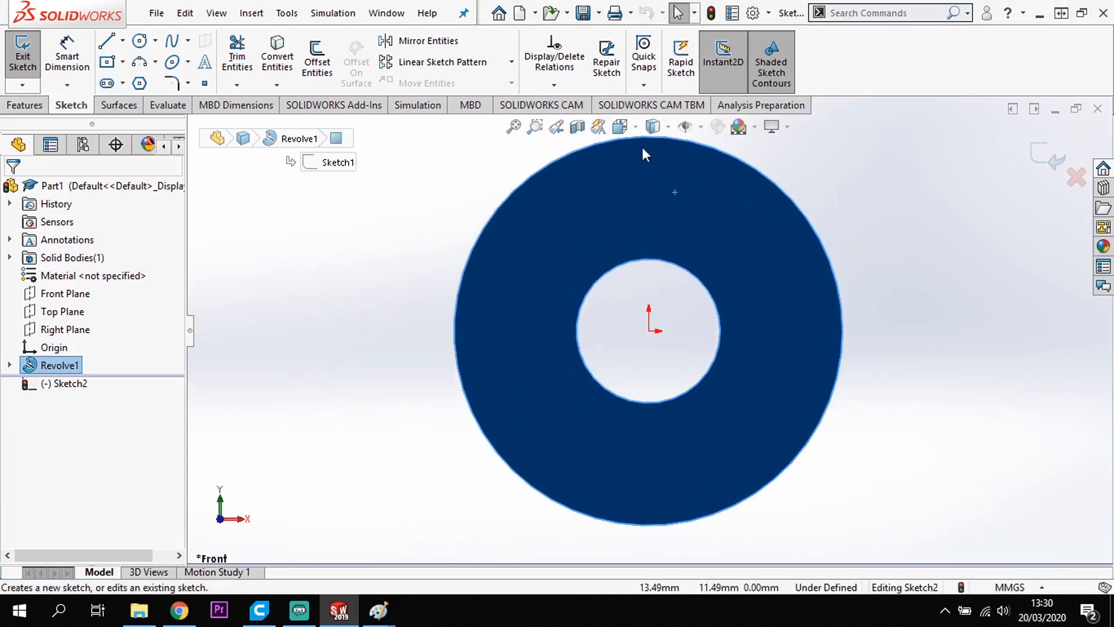
{"action": "left_click", "coordinate": [765, 176]}
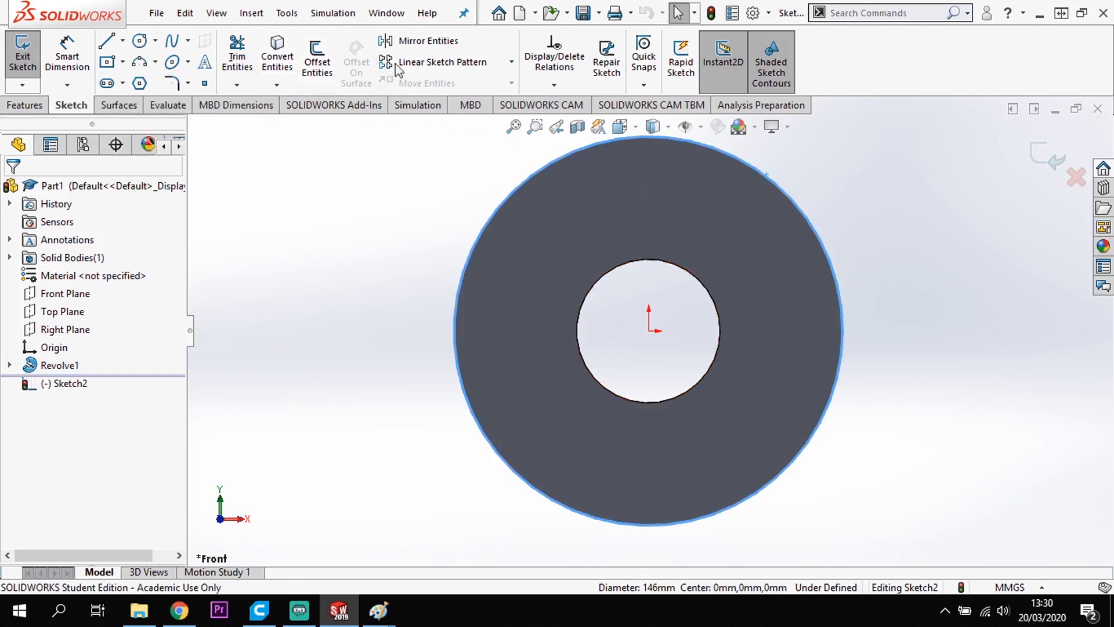
{"action": "left_click", "coordinate": [274, 58]}
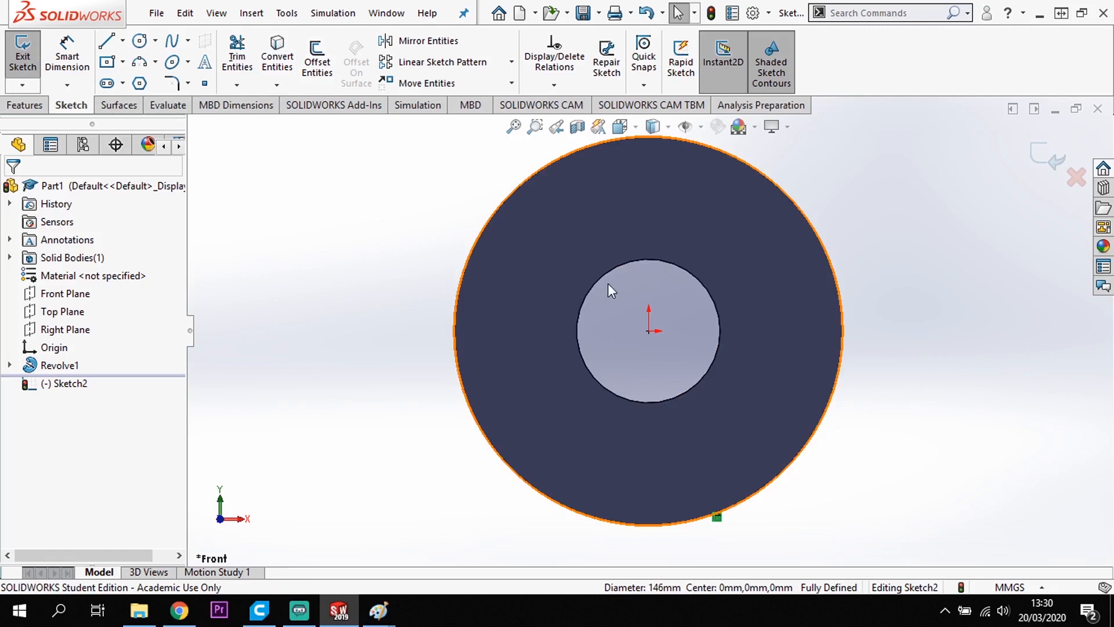
Draw a vertical construction centerline 146 mm long from the converted circle's uppermost point through the origin to its lowest point.
{"action": "left_click", "coordinate": [123, 41]}
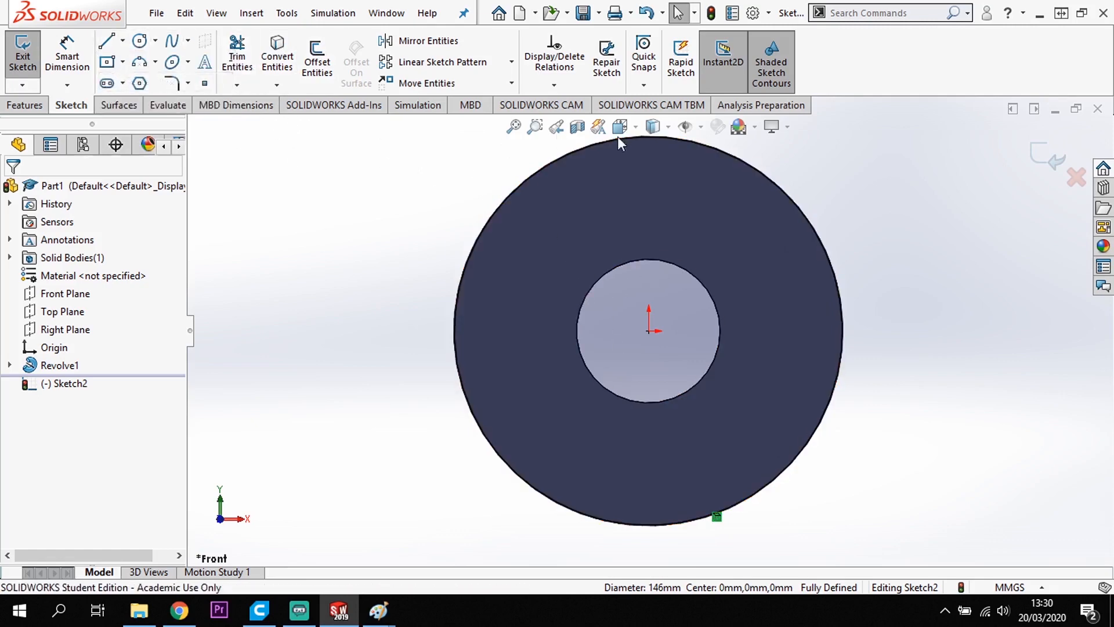
{"action": "scroll", "coordinate": [665, 211], "scroll_direction": "up", "scroll_amount": 2}
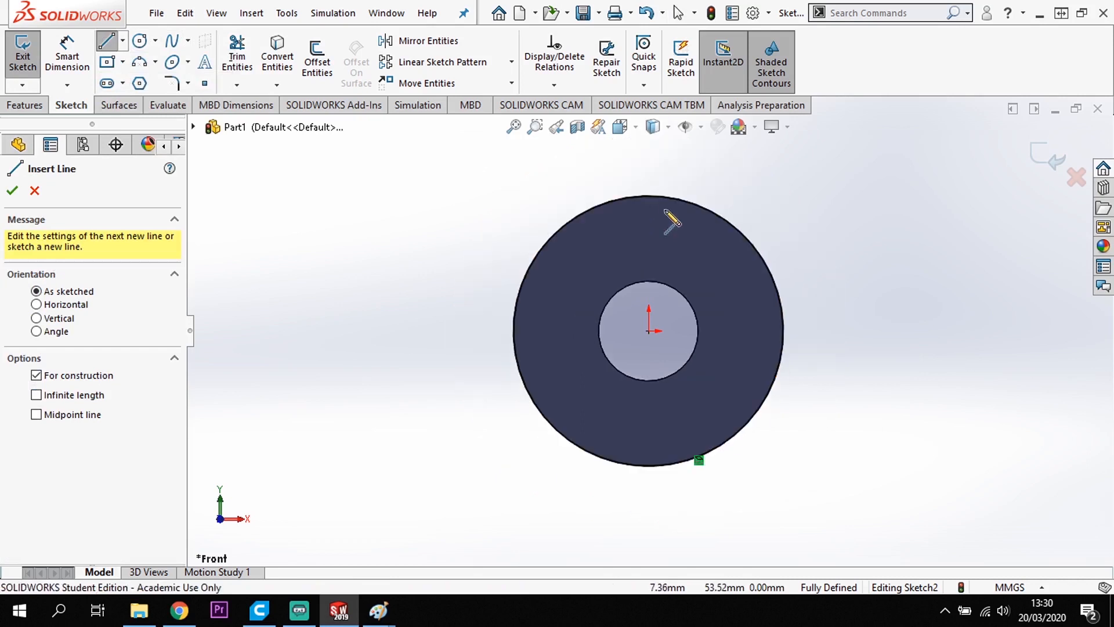
{"action": "scroll", "coordinate": [657, 206], "scroll_direction": "down", "scroll_amount": 2}
{"action": "left_click", "coordinate": [644, 205]}
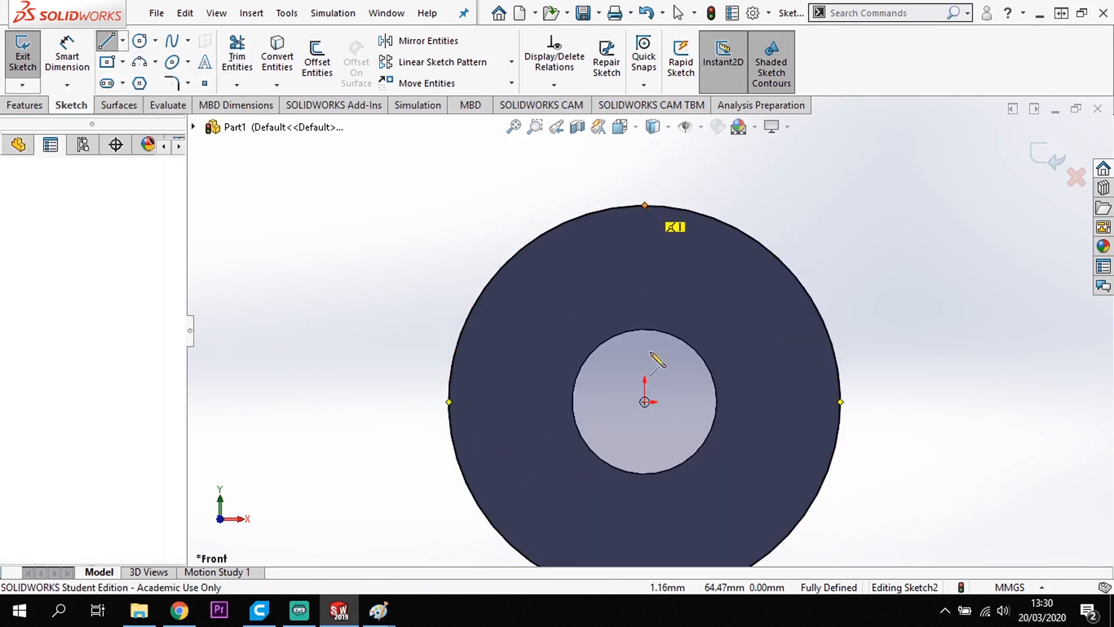
{"action": "scroll", "coordinate": [662, 510], "scroll_direction": "up", "scroll_amount": 1}
{"action": "scroll", "coordinate": [663, 534], "scroll_direction": "down", "scroll_amount": 1}
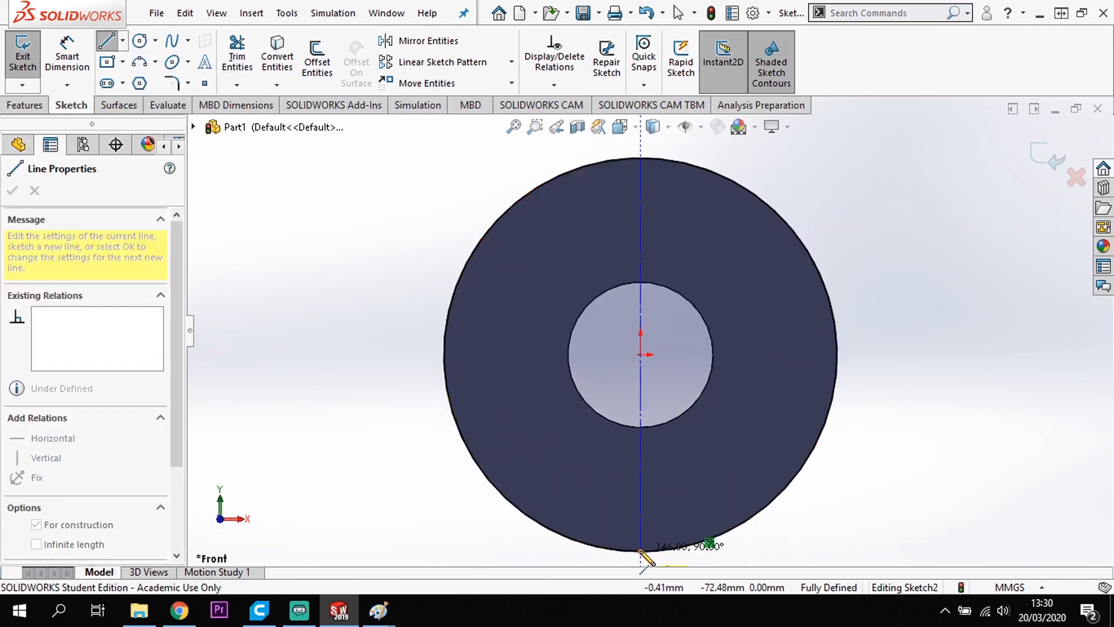
{"action": "left_click", "coordinate": [640, 550]}
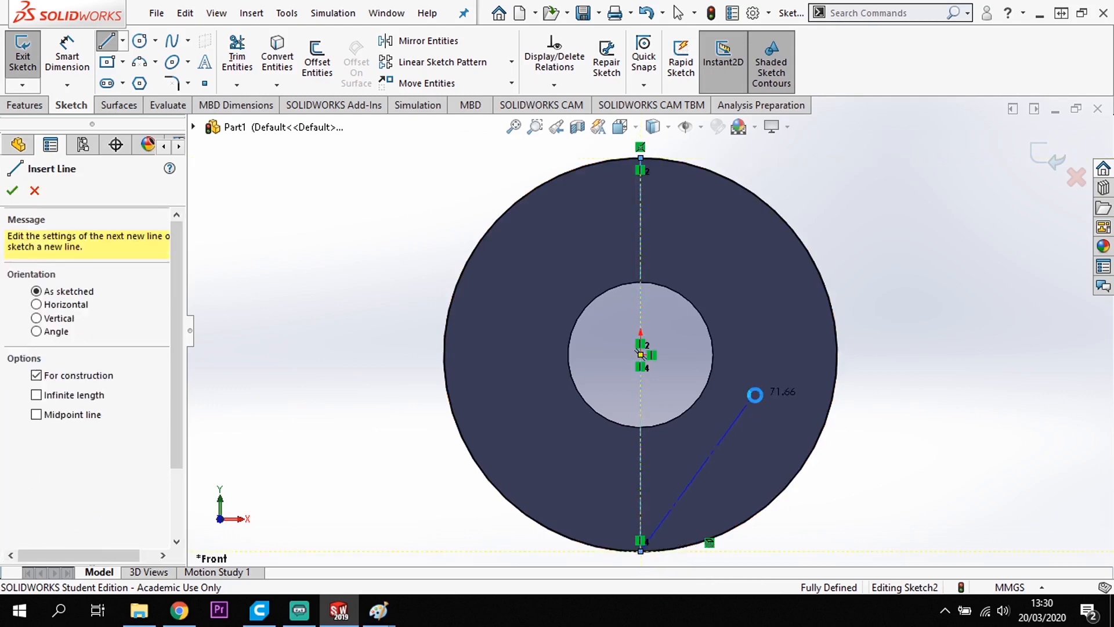
{"action": "key", "text": "Escape"}
Offset the vertical centerline by 12.5 mm in both directions with dimensions added.
{"action": "left_click", "coordinate": [641, 222]}
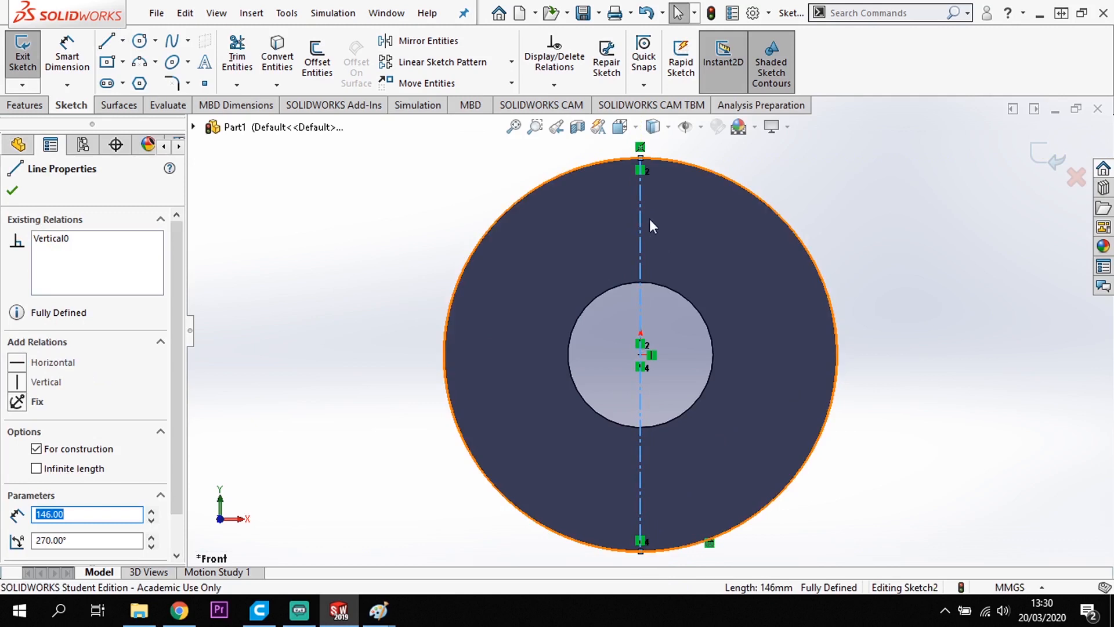
{"action": "left_click", "coordinate": [318, 60]}
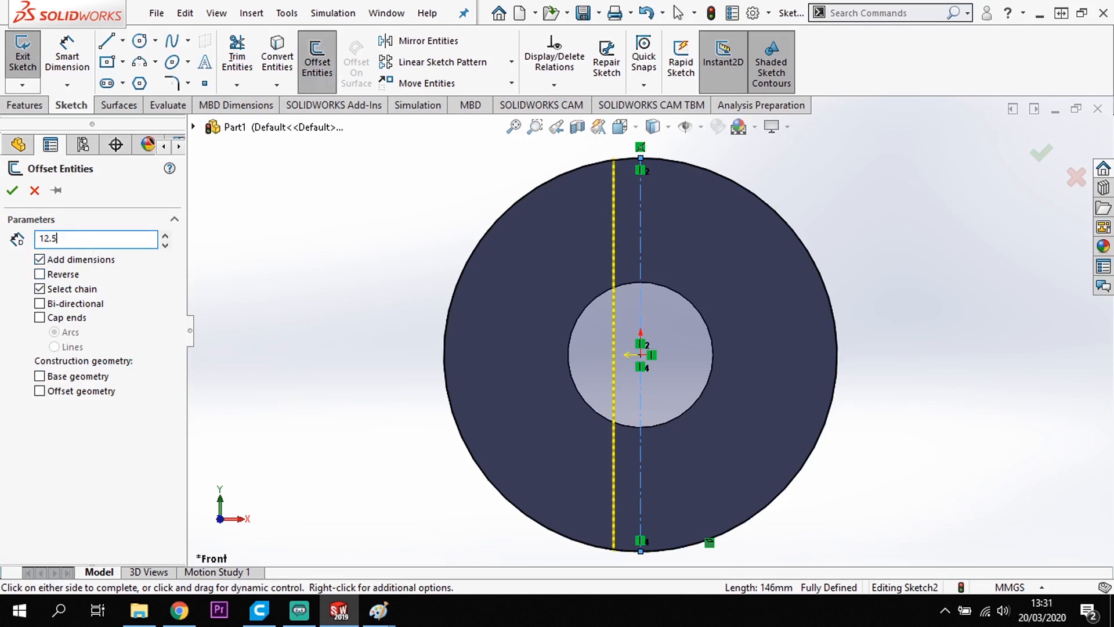
{"action": "left_click", "coordinate": [39, 304]}
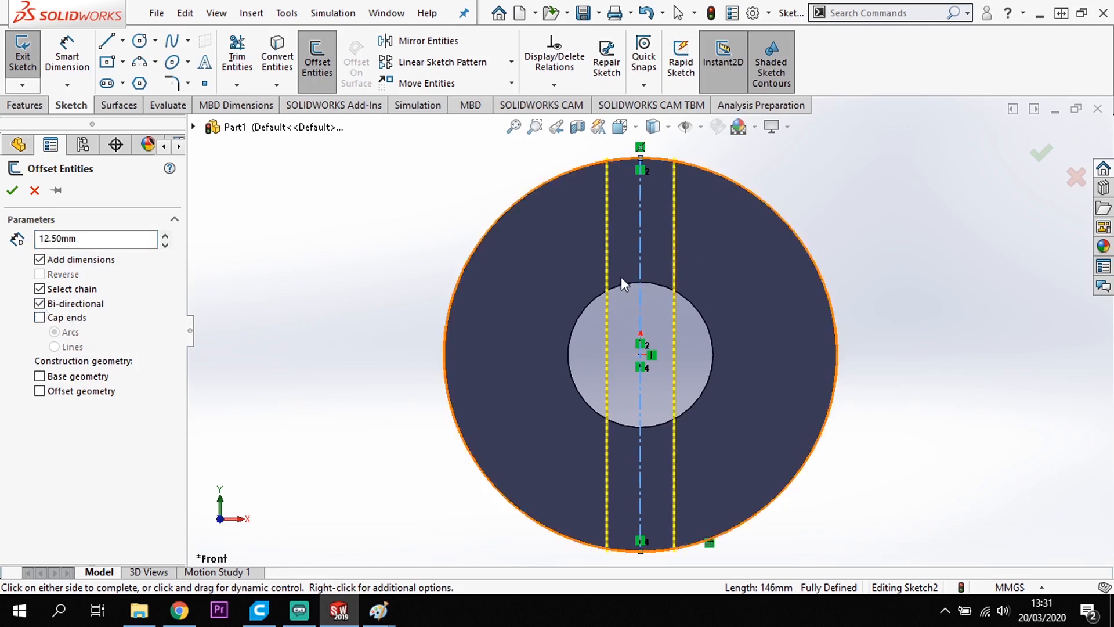
{"action": "left_click", "coordinate": [12, 191]}
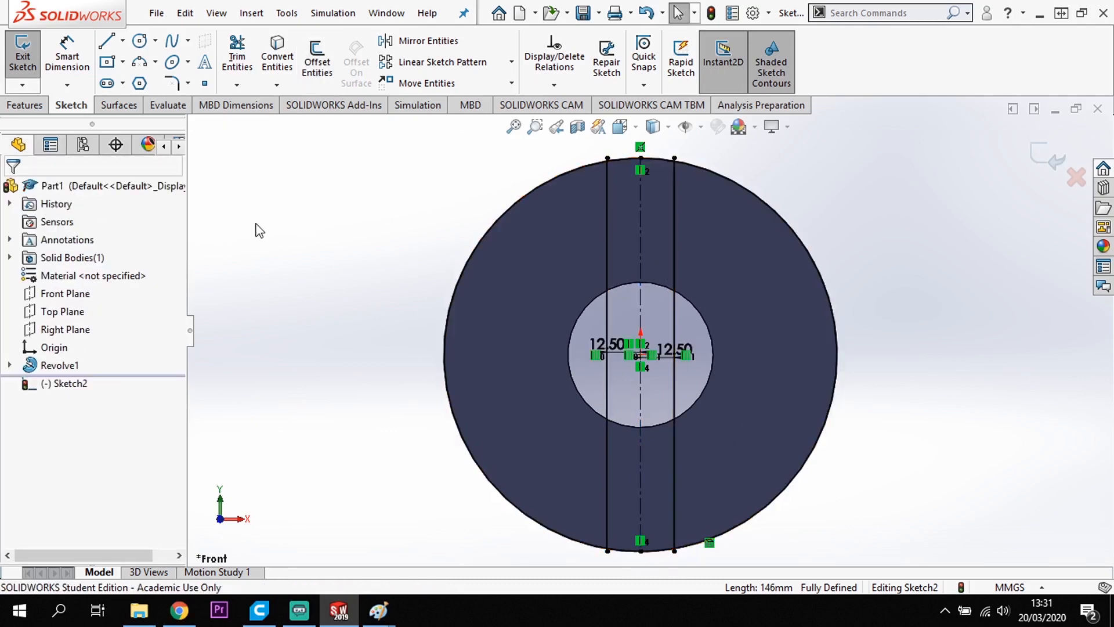
{"action": "left_click", "coordinate": [243, 63]}
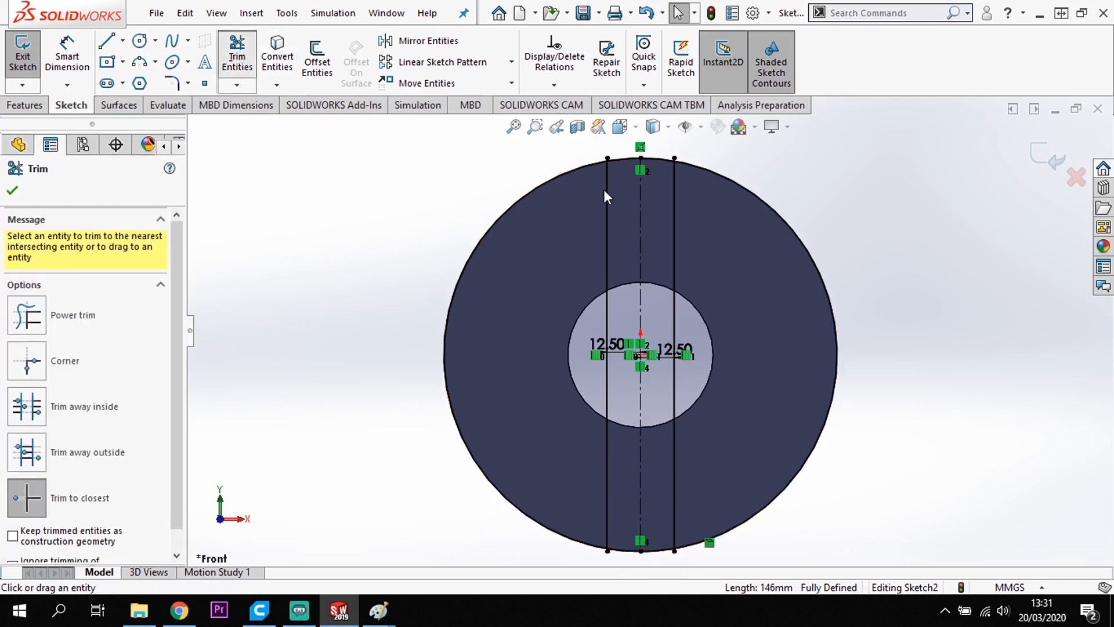
{"action": "left_click", "coordinate": [11, 190]}
{"action": "key", "text": "Escape"}
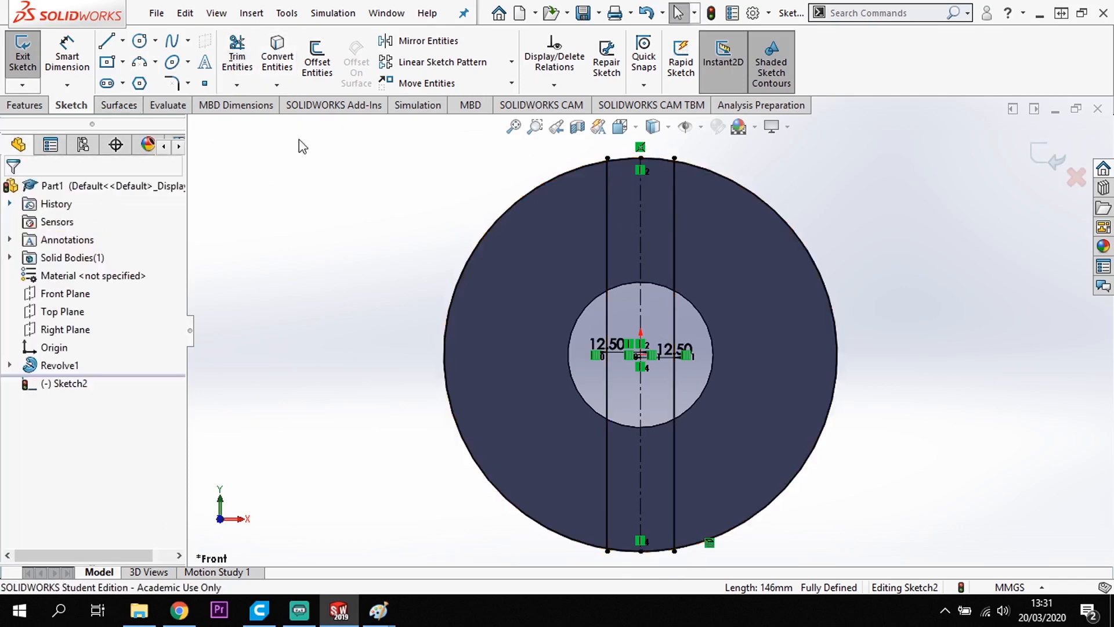
Start an Extruded Cut with the four slot regions between the offset lines, two above and two below the bore, as contours.
{"action": "left_click", "coordinate": [25, 107]}
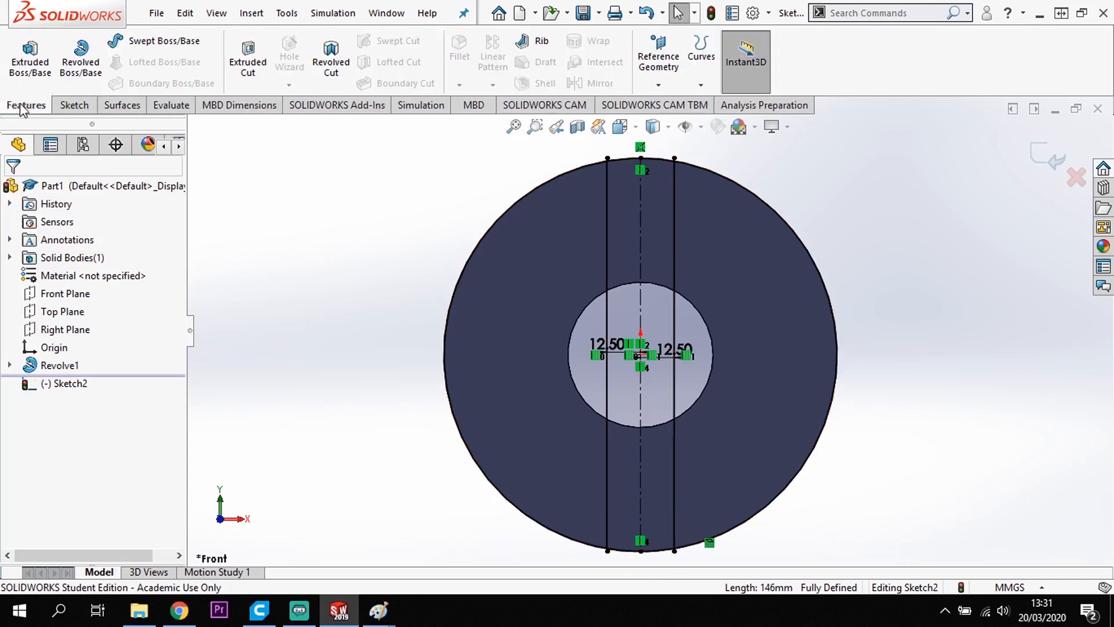
{"action": "left_click", "coordinate": [248, 58]}
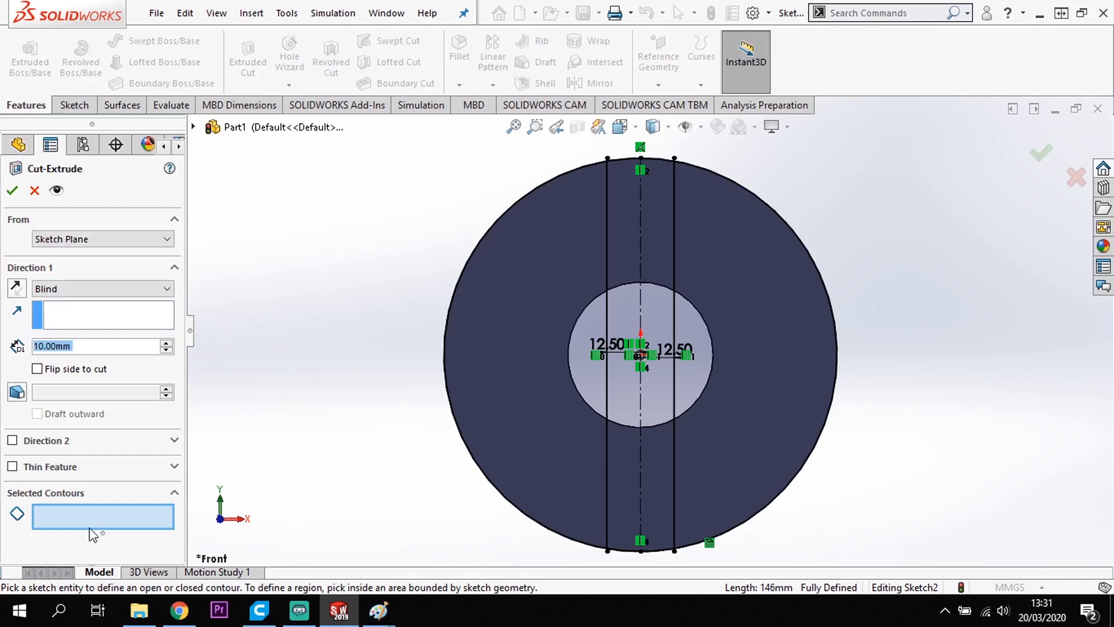
{"action": "left_click", "coordinate": [626, 206]}
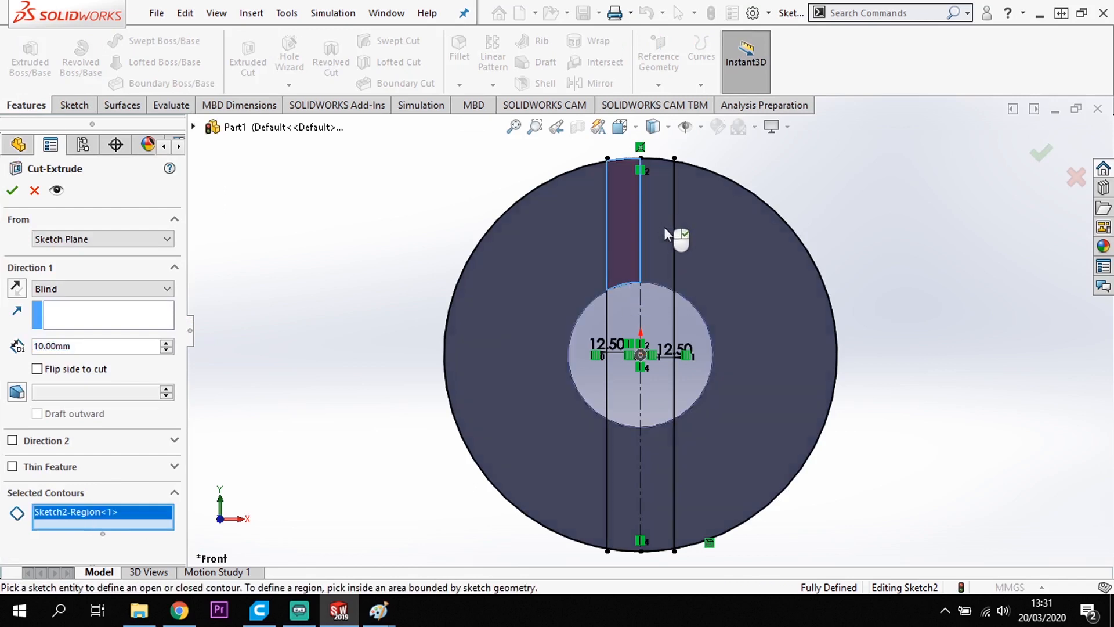
{"action": "left_click", "coordinate": [663, 234]}
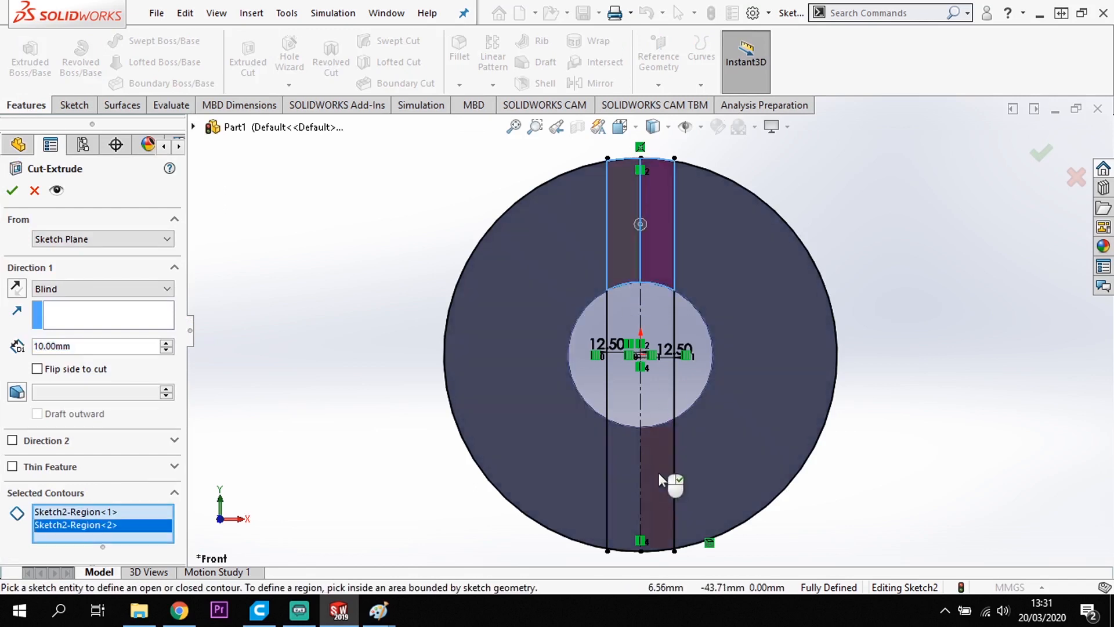
{"action": "left_click", "coordinate": [657, 473]}
{"action": "left_click", "coordinate": [618, 483]}
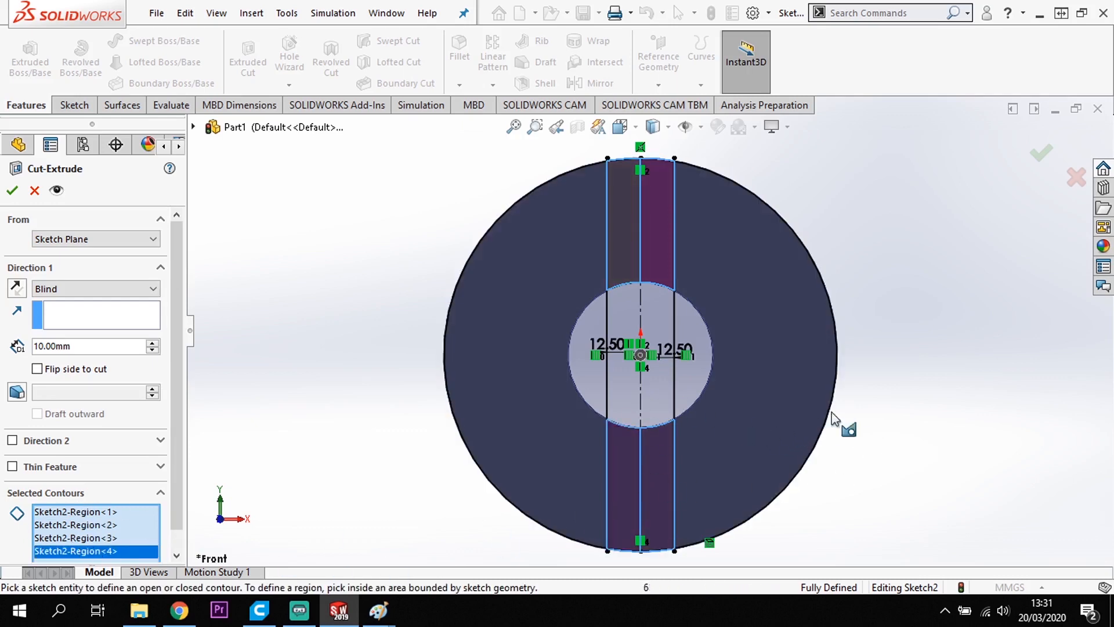
Set the blind cut depth to 21 mm and complete the slot across the flange face.
{"action": "mouse_move", "coordinate": [888, 420]}
{"action": "middle_mouse_down"}
{"action": "mouse_move", "coordinate": [868, 433]}
{"action": "mouse_move", "coordinate": [875, 472]}
{"action": "middle_mouse_up"}
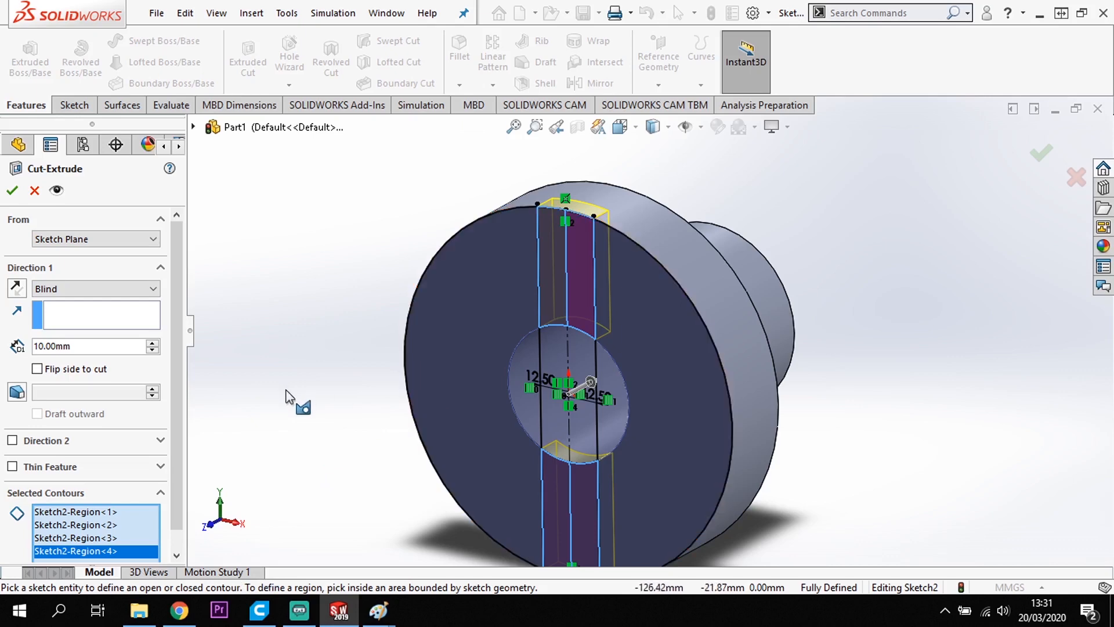
{"action": "key", "text": "ctrl+a"}
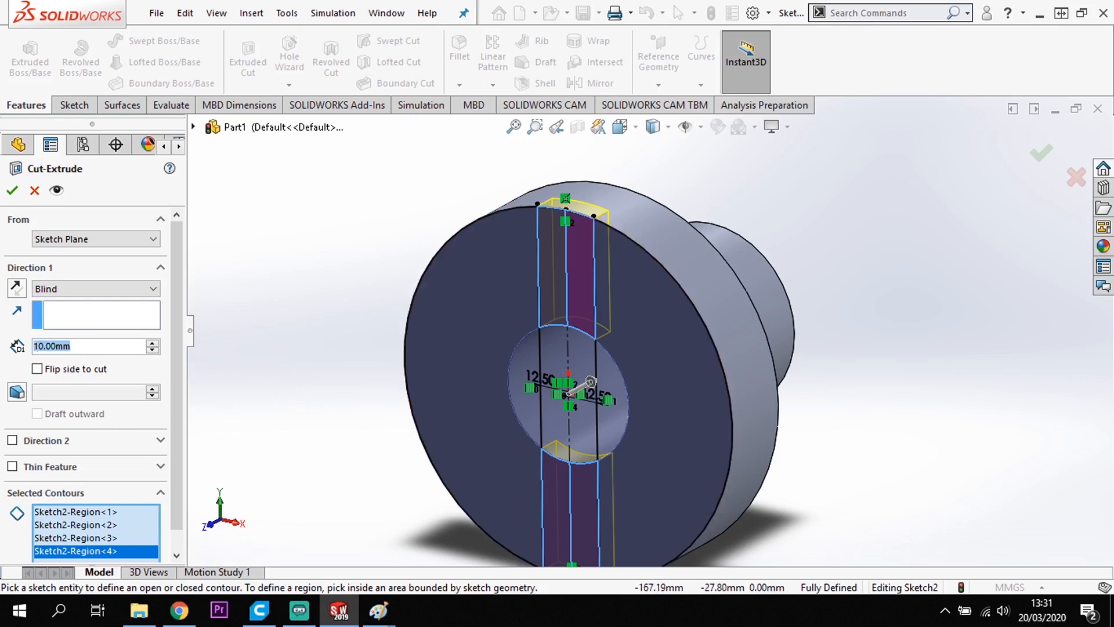
{"action": "type", "text": "21"}
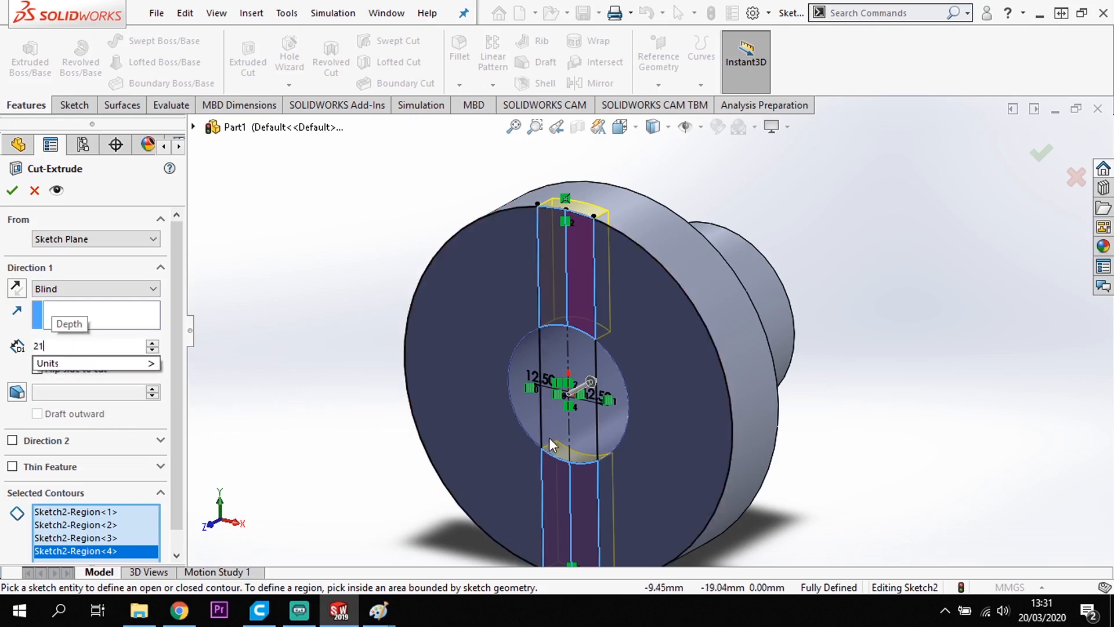
{"action": "key", "text": "Return"}
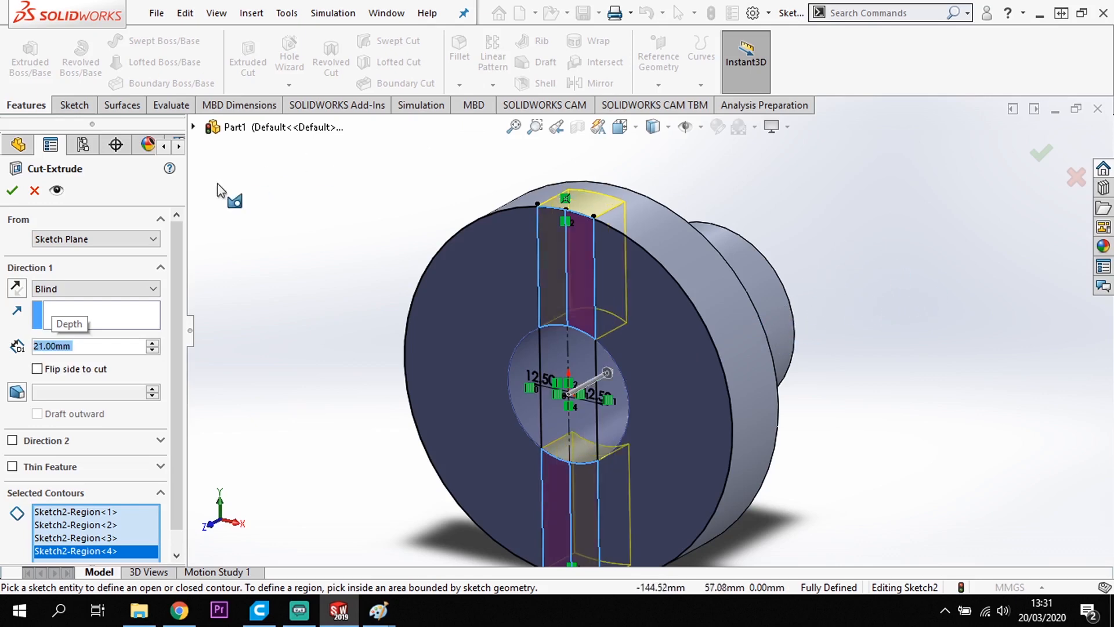
{"action": "left_click", "coordinate": [14, 191]}
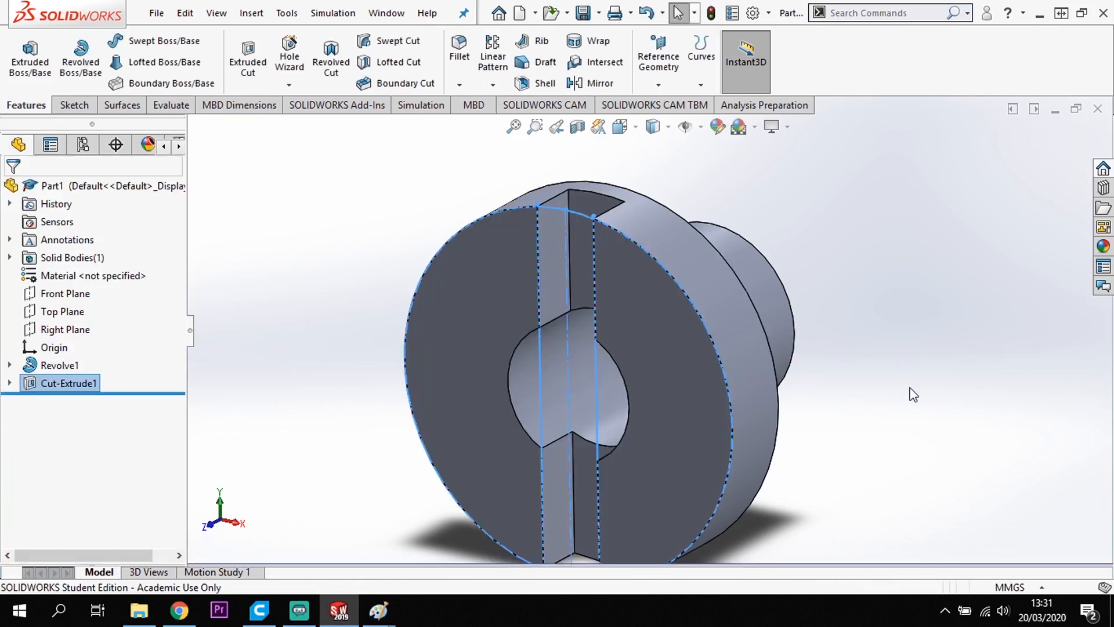
{"action": "middle_click_drag", "start_coordinate": [903, 406], "coordinate": [916, 383]}
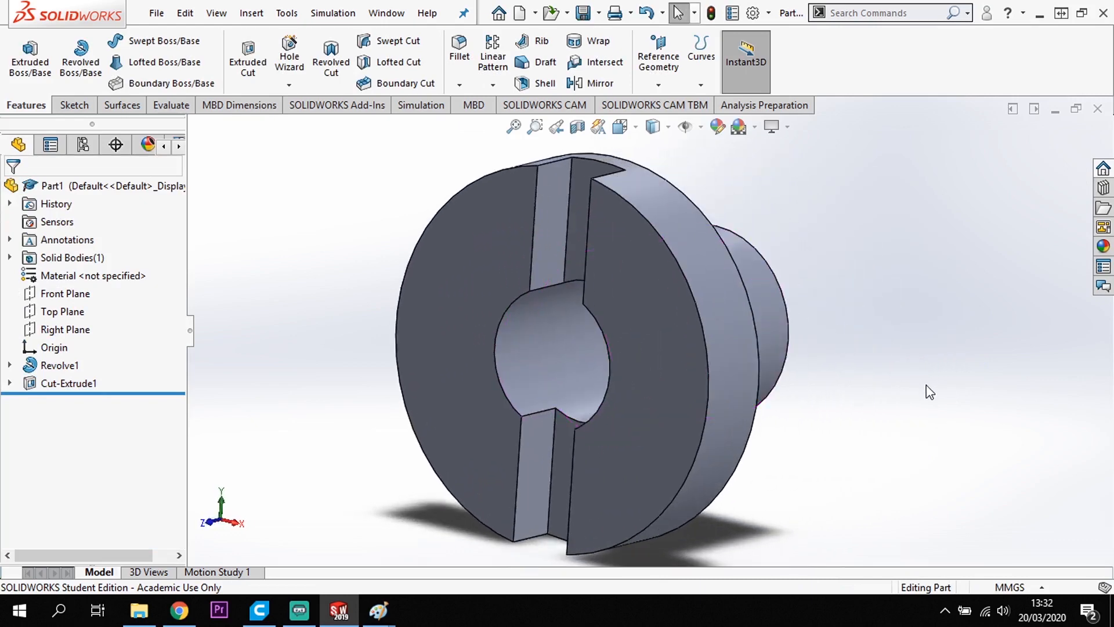
Fillet the outer edge where the shallow step meets the flange's back face with a 6 mm radius.
{"action": "middle_click_drag", "start_coordinate": [940, 400], "coordinate": [837, 398]}
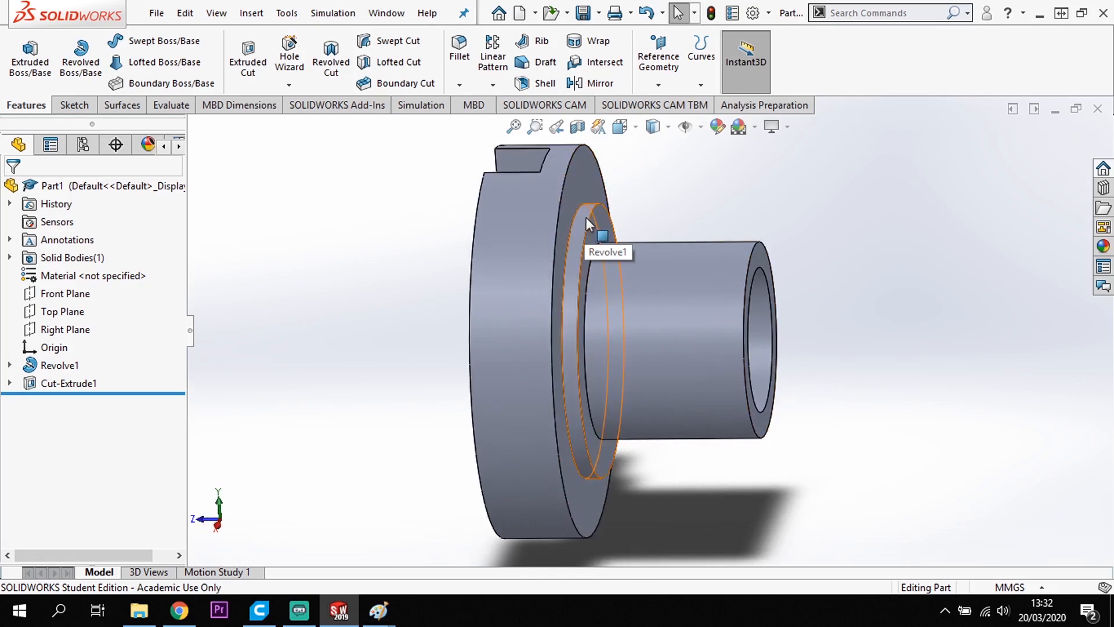
{"action": "left_click", "coordinate": [463, 49]}
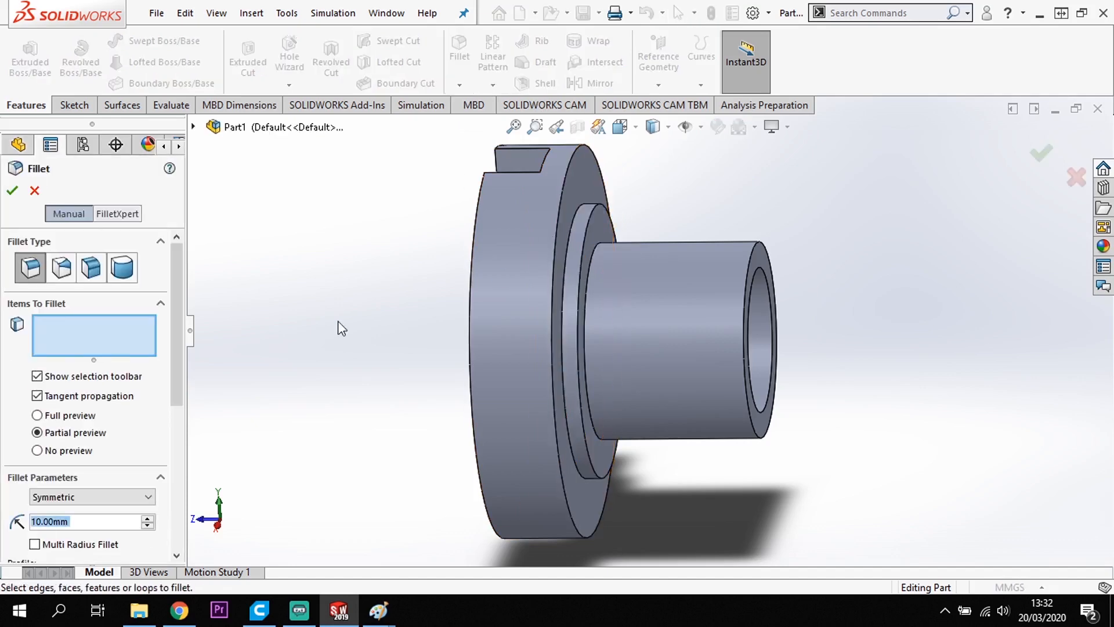
{"action": "left_click_drag", "start_coordinate": [86, 528], "coordinate": [36, 514]}
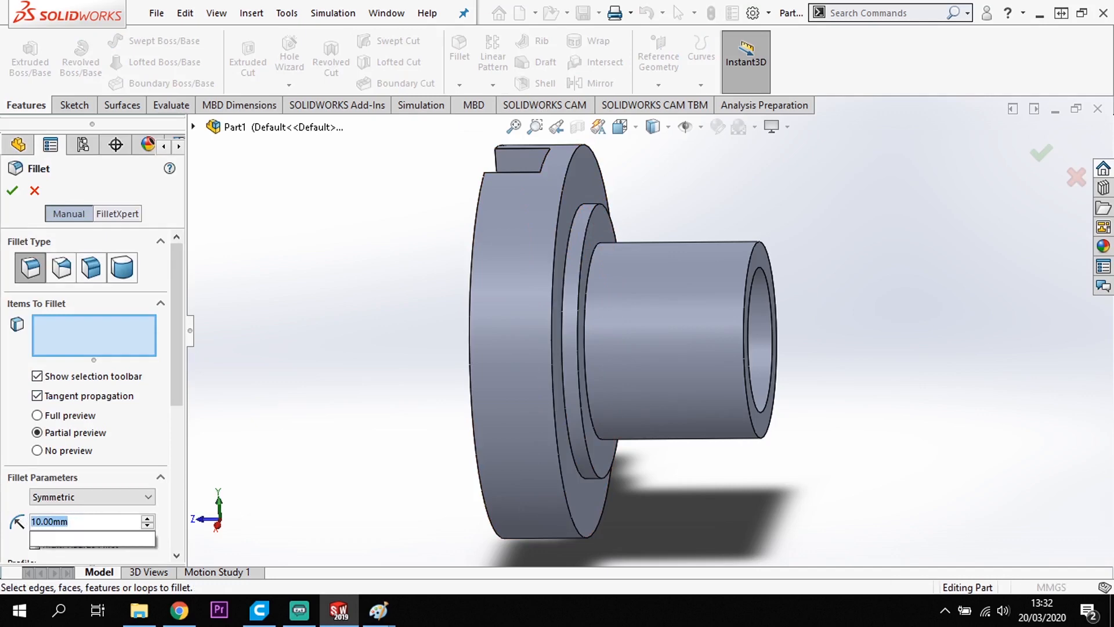
{"action": "type", "text": "6"}
{"action": "key", "text": "Return"}
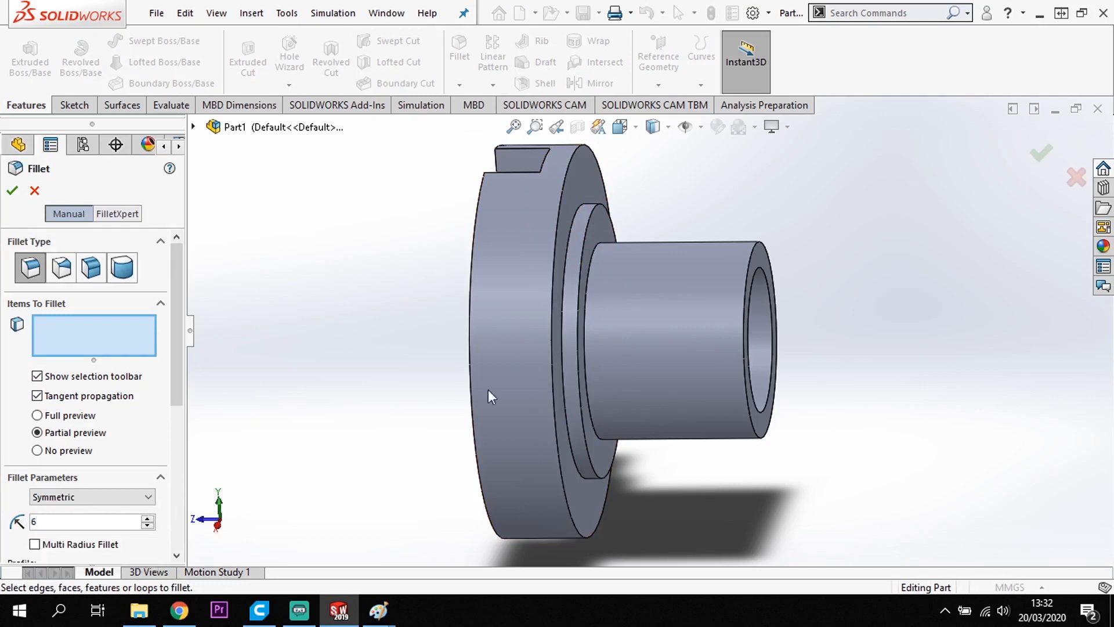
{"action": "left_click", "coordinate": [582, 207]}
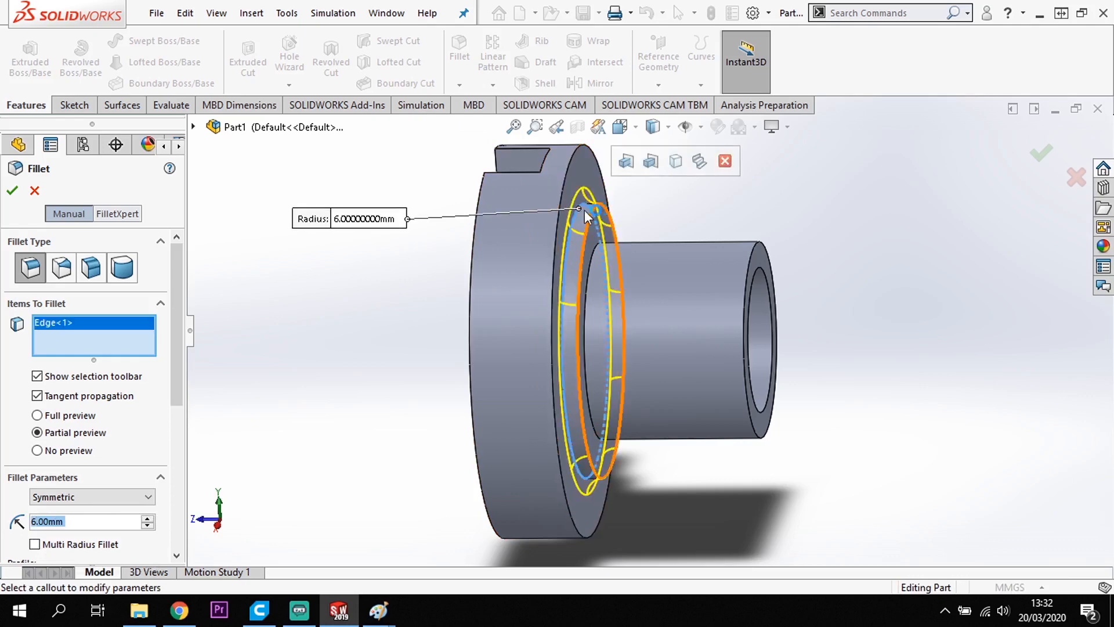
{"action": "left_click", "coordinate": [12, 191]}
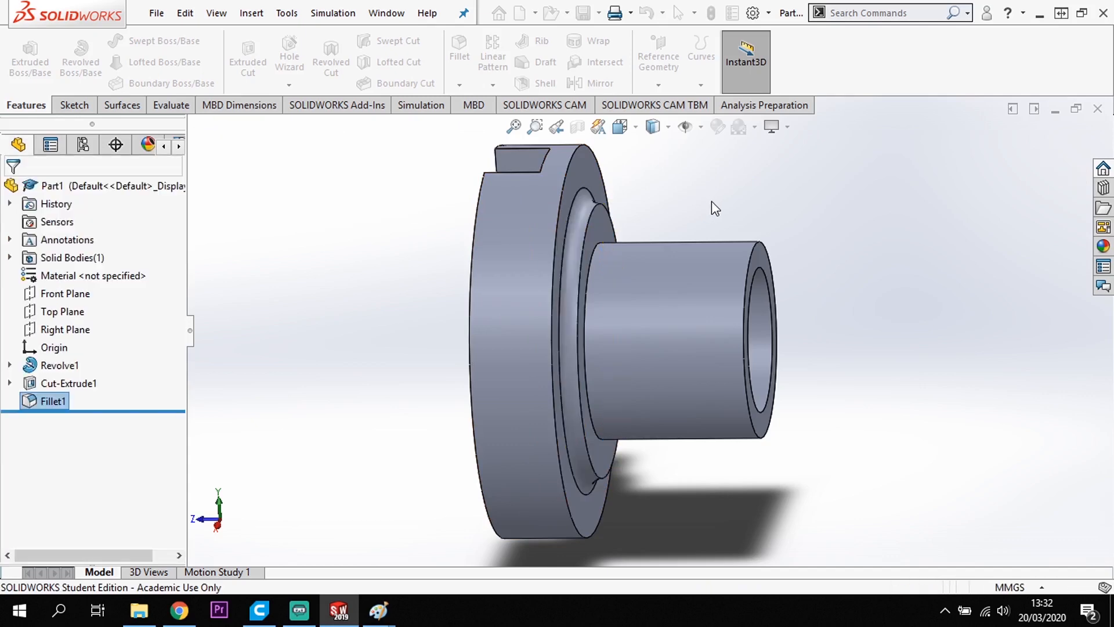
Shell the part with a 9 mm thickness, removing the two flange faces on either side of the slot.
{"action": "middle_click_drag", "start_coordinate": [722, 203], "coordinate": [777, 212]}
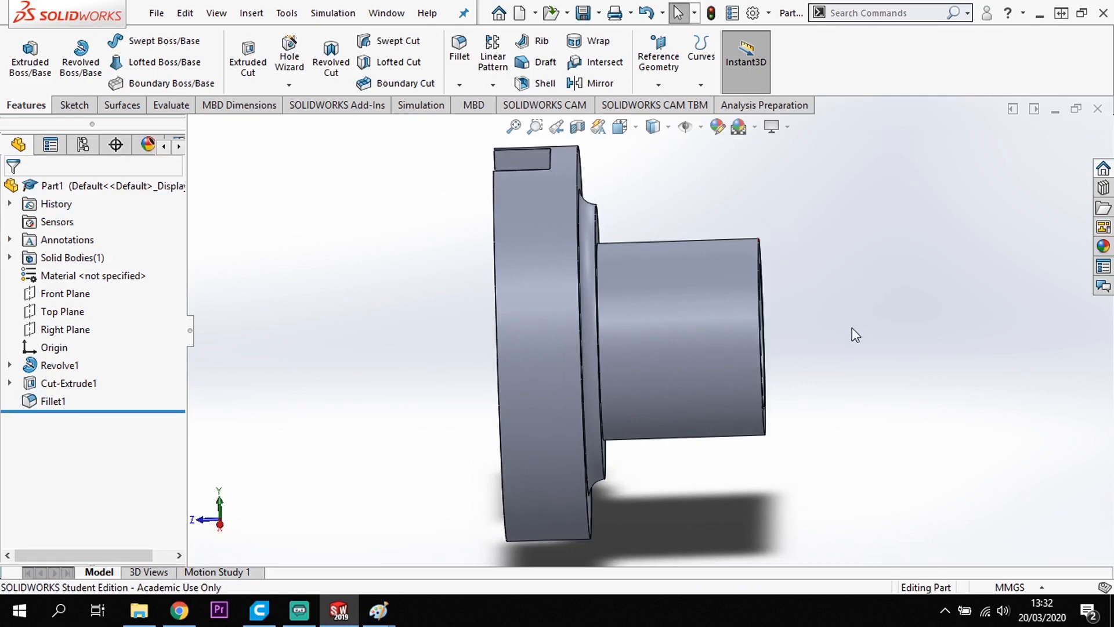
{"action": "scroll", "coordinate": [848, 329], "scroll_direction": "up", "scroll_amount": 1}
{"action": "scroll", "coordinate": [848, 329], "scroll_direction": "down", "scroll_amount": 1}
{"action": "middle_click_drag", "start_coordinate": [870, 328], "coordinate": [858, 385]}
{"action": "scroll", "coordinate": [883, 370], "scroll_direction": "up", "scroll_amount": 2}
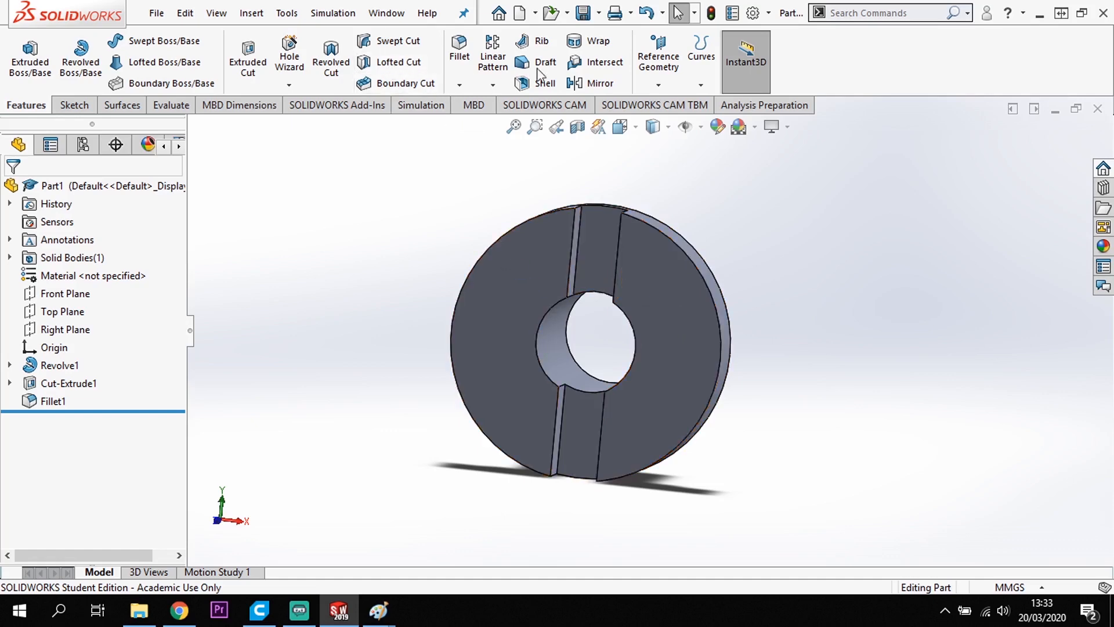
{"action": "left_click", "coordinate": [547, 87]}
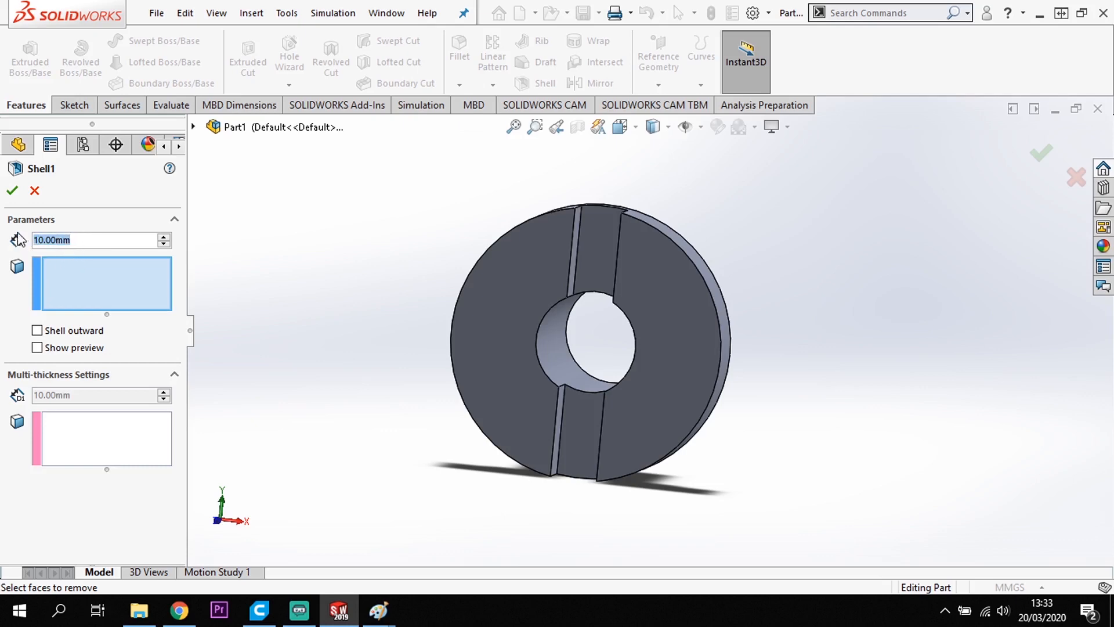
{"action": "type", "text": "9"}
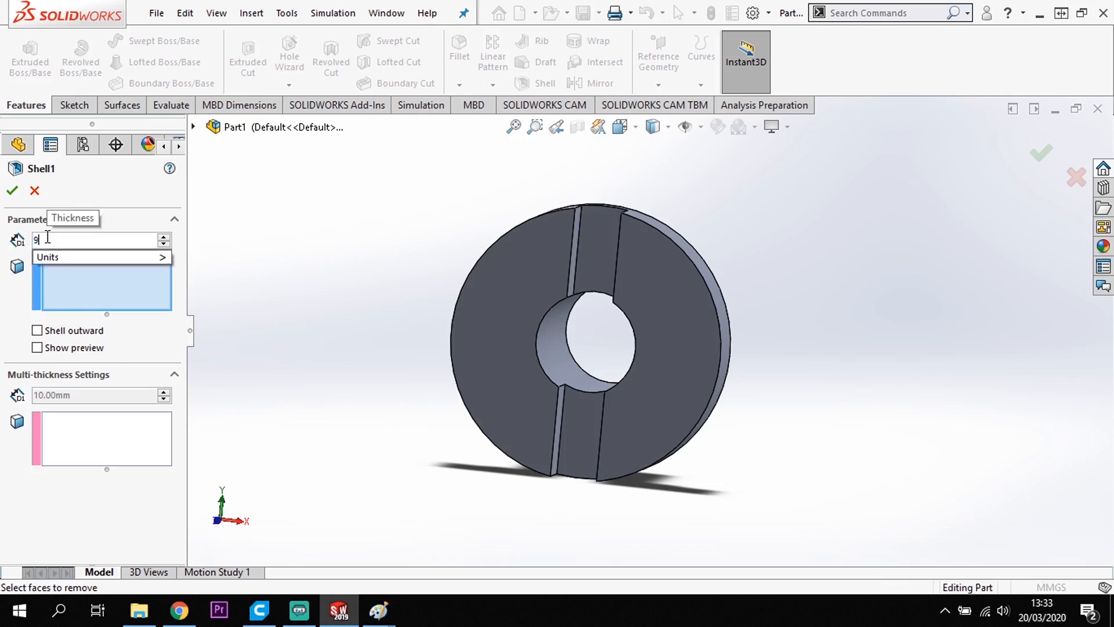
{"action": "left_click", "coordinate": [515, 293]}
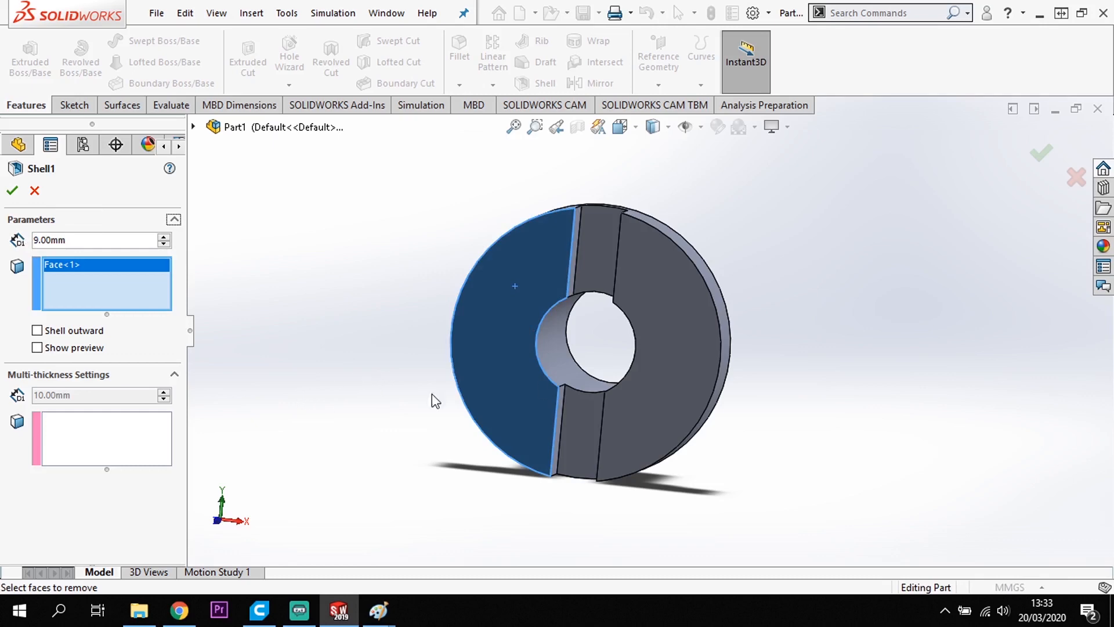
{"action": "left_click", "coordinate": [672, 322]}
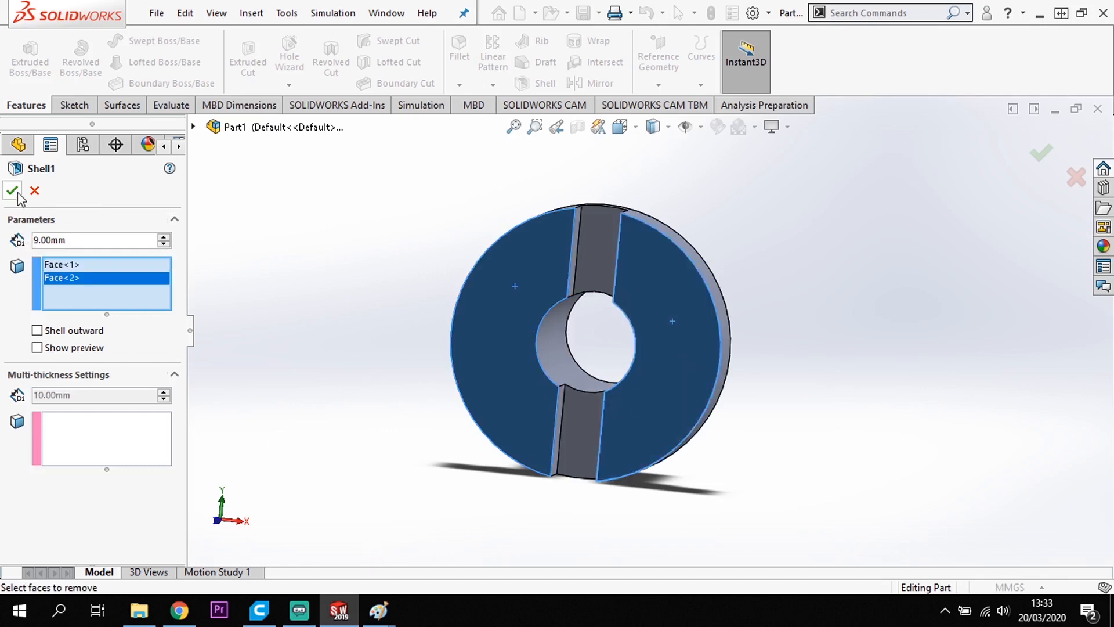
{"action": "left_click", "coordinate": [37, 346]}
{"action": "mouse_move", "coordinate": [364, 358]}
{"action": "middle_mouse_down"}
{"action": "mouse_move", "coordinate": [350, 393]}
{"action": "mouse_move", "coordinate": [380, 371]}
{"action": "mouse_move", "coordinate": [353, 372]}
{"action": "middle_mouse_up"}
{"action": "left_click", "coordinate": [13, 190]}
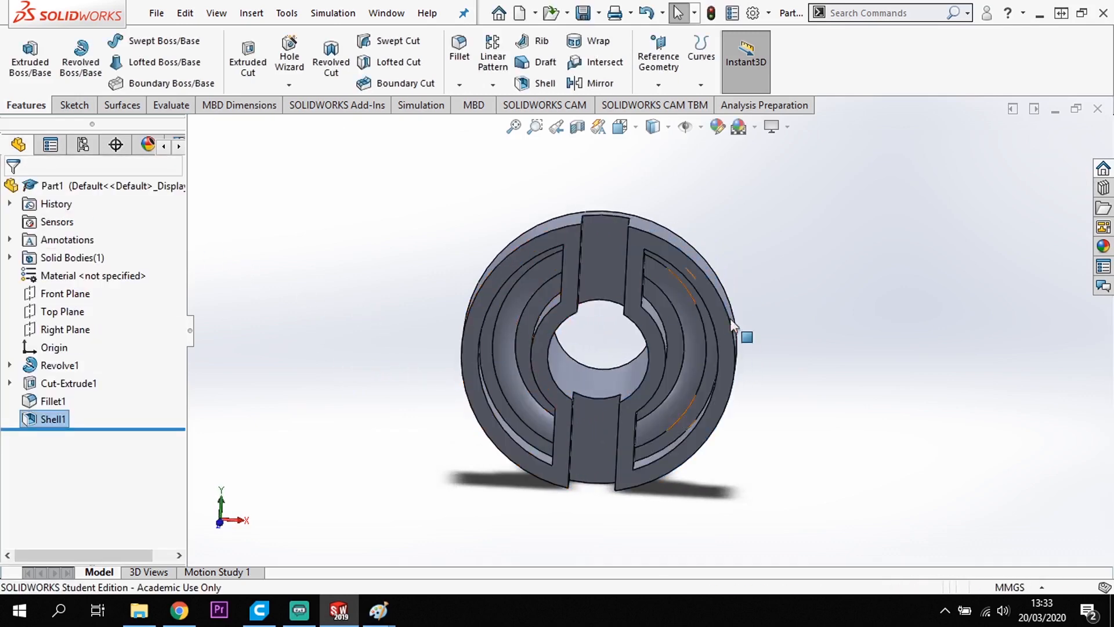
Examine the inner walls and stepped floors of the two shelled pockets from several angles.
{"action": "scroll", "coordinate": [755, 369], "scroll_direction": "down", "scroll_amount": 2}
{"action": "middle_click_drag", "start_coordinate": [756, 372], "coordinate": [777, 316]}
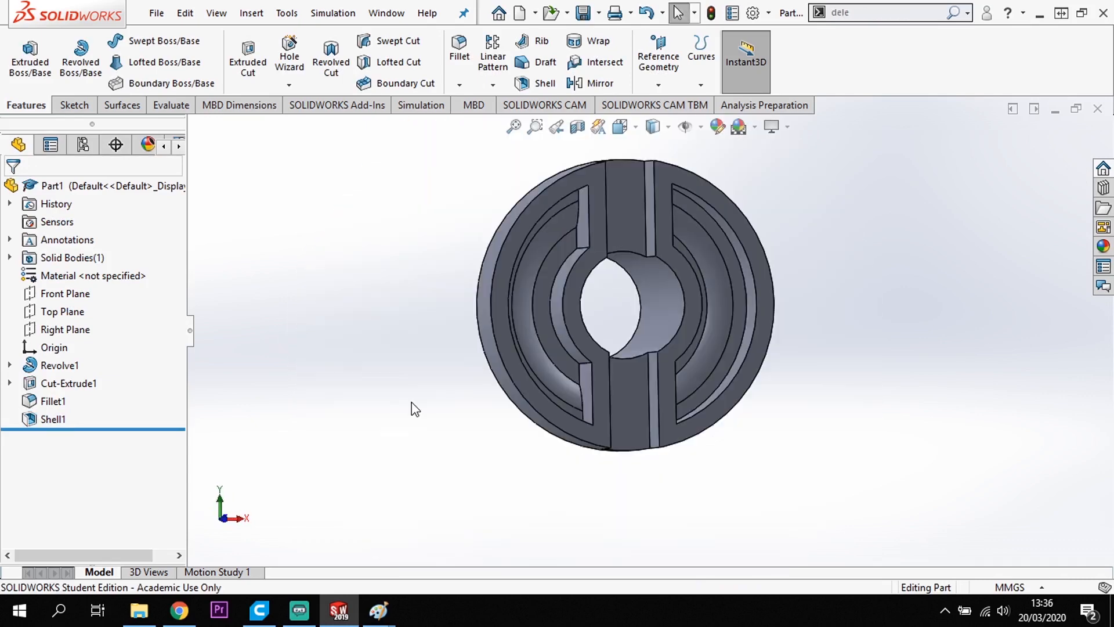
{"action": "middle_click_drag", "start_coordinate": [412, 403], "coordinate": [423, 414]}
{"action": "scroll", "coordinate": [766, 305], "scroll_direction": "down", "scroll_amount": 2}
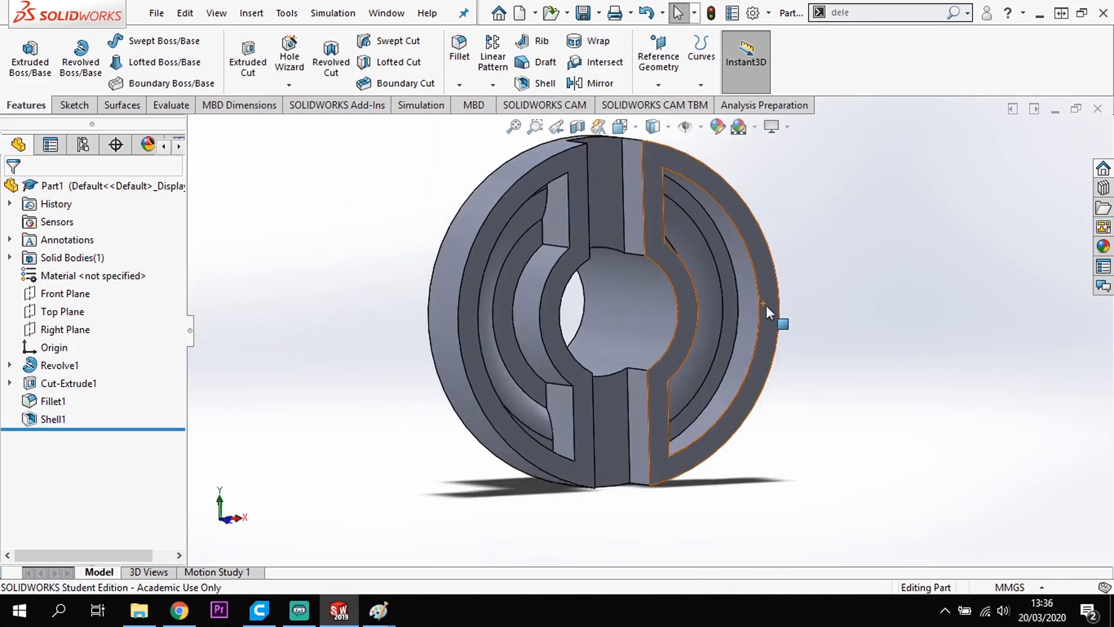
{"action": "middle_click_drag", "start_coordinate": [776, 333], "coordinate": [736, 334]}
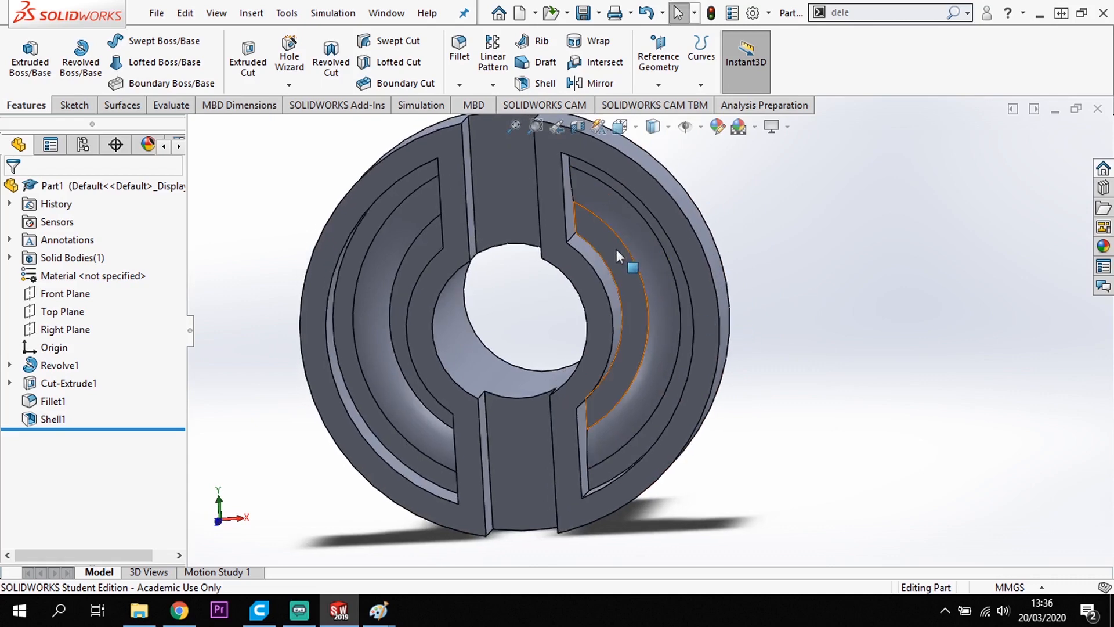
{"action": "middle_click_drag", "start_coordinate": [451, 315], "coordinate": [436, 172]}
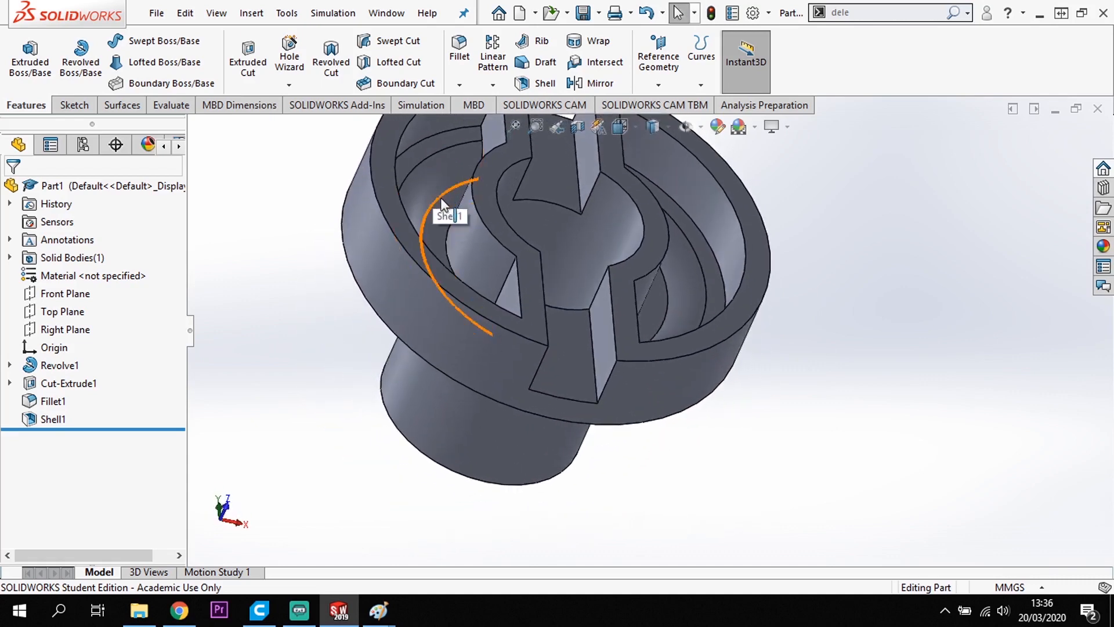
{"action": "mouse_move", "coordinate": [485, 273]}
{"action": "middle_mouse_down"}
{"action": "mouse_move", "coordinate": [468, 323]}
{"action": "mouse_move", "coordinate": [478, 277]}
{"action": "middle_mouse_up"}
{"action": "scroll", "coordinate": [498, 232], "scroll_direction": "up", "scroll_amount": 3}
{"action": "scroll", "coordinate": [499, 231], "scroll_direction": "down", "scroll_amount": 3}
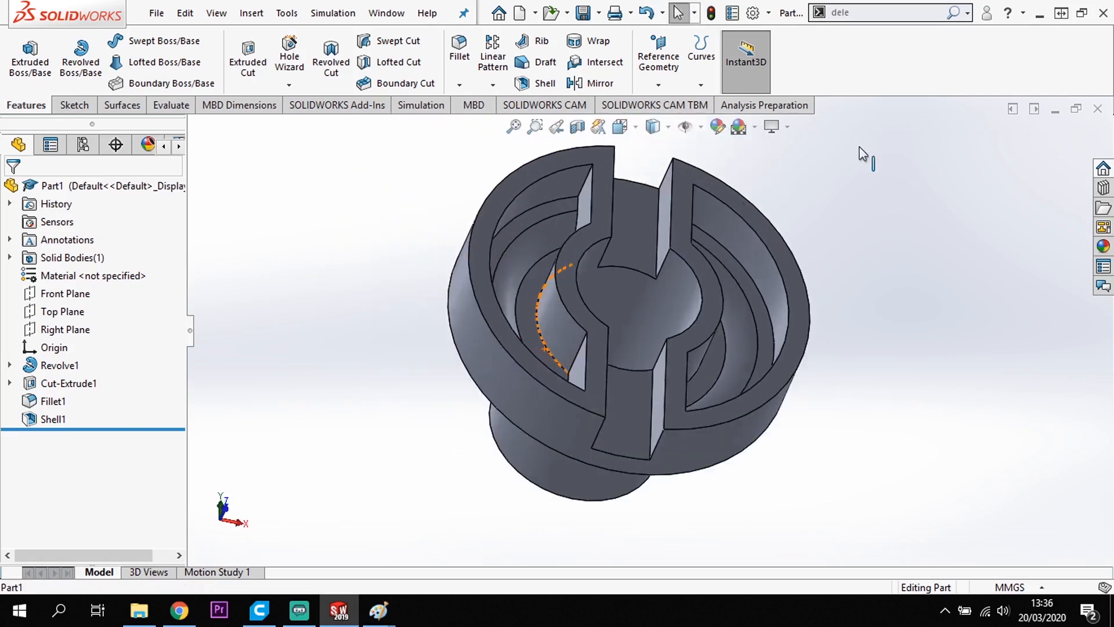
Search the commands for "delet" and start Delete Face.
{"action": "left_click_drag", "start_coordinate": [851, 12], "coordinate": [836, 13]}
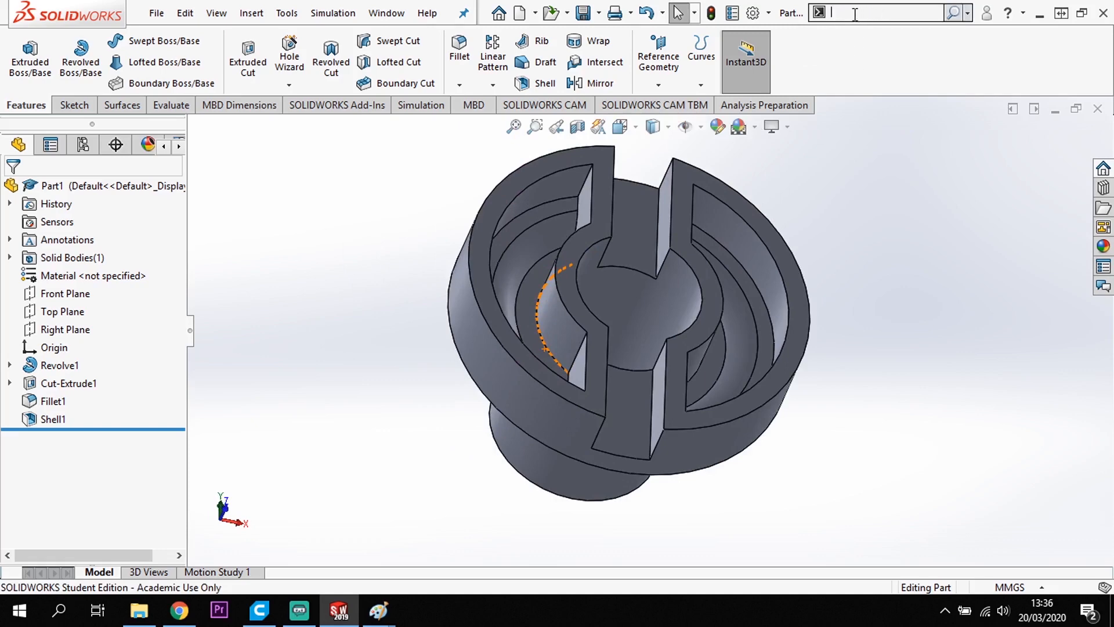
{"action": "left_click", "coordinate": [967, 14]}
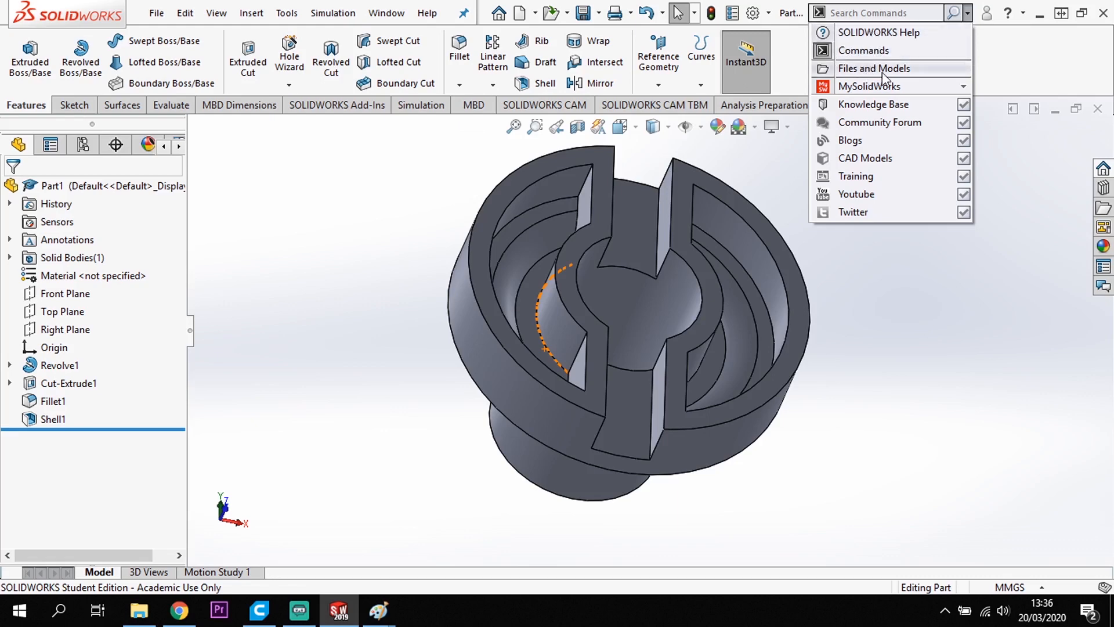
{"action": "left_click", "coordinate": [861, 51]}
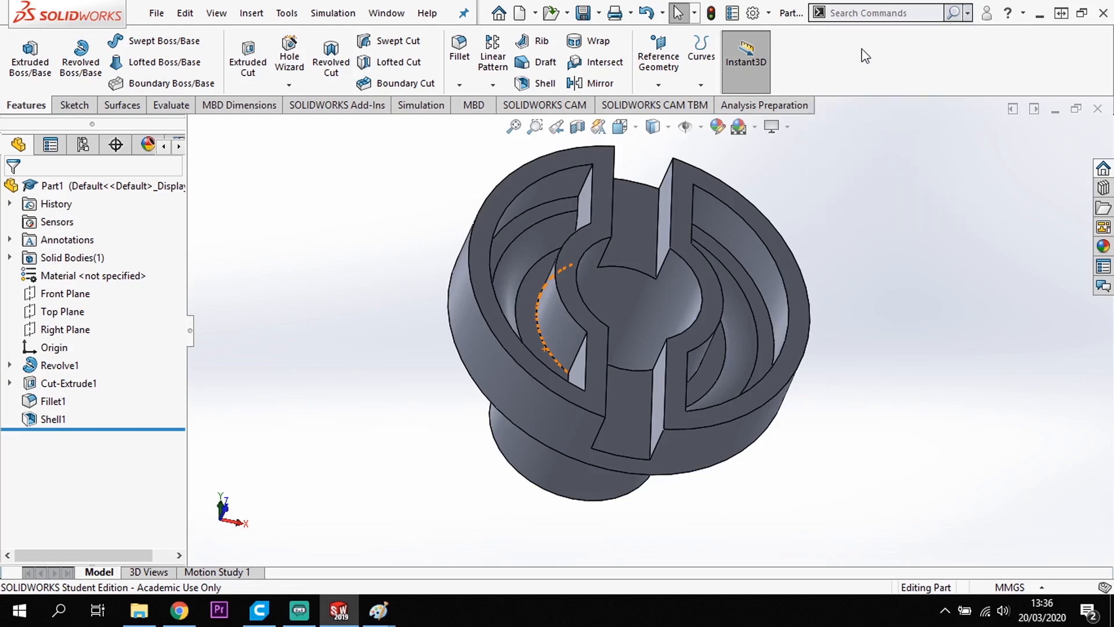
{"action": "left_click", "coordinate": [858, 12]}
{"action": "type", "text": "de"}
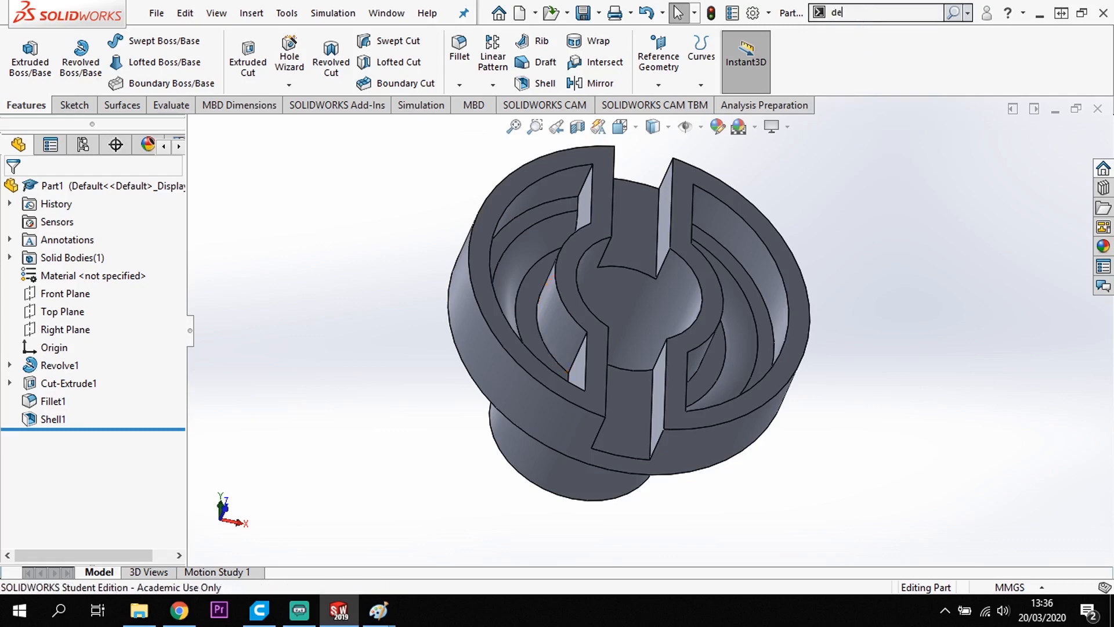
{"action": "type", "text": "let"}
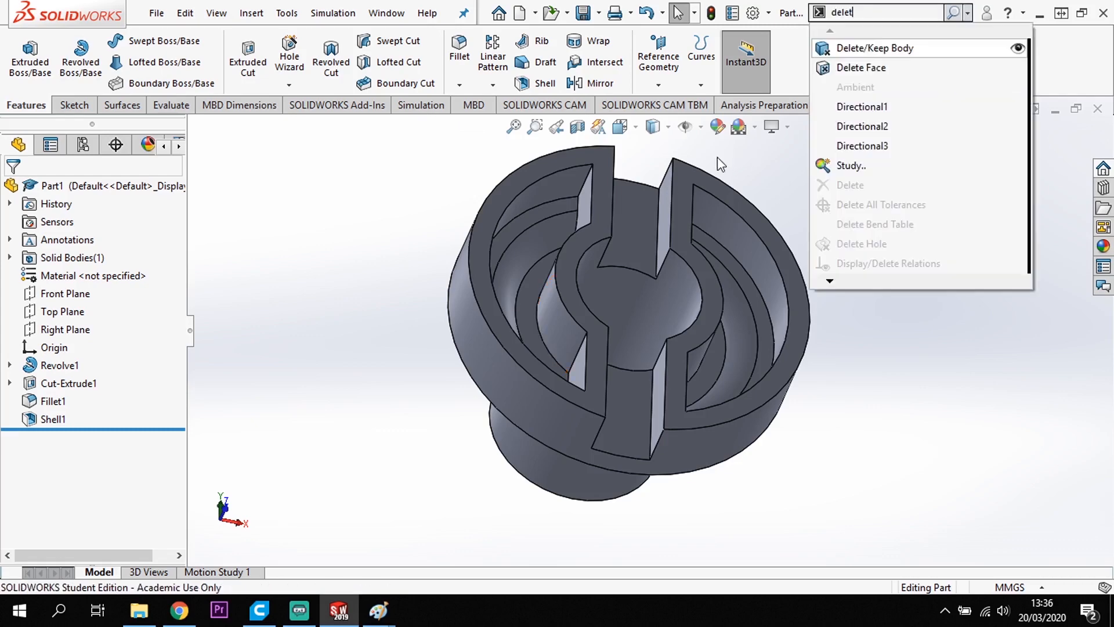
{"action": "left_click", "coordinate": [863, 68]}
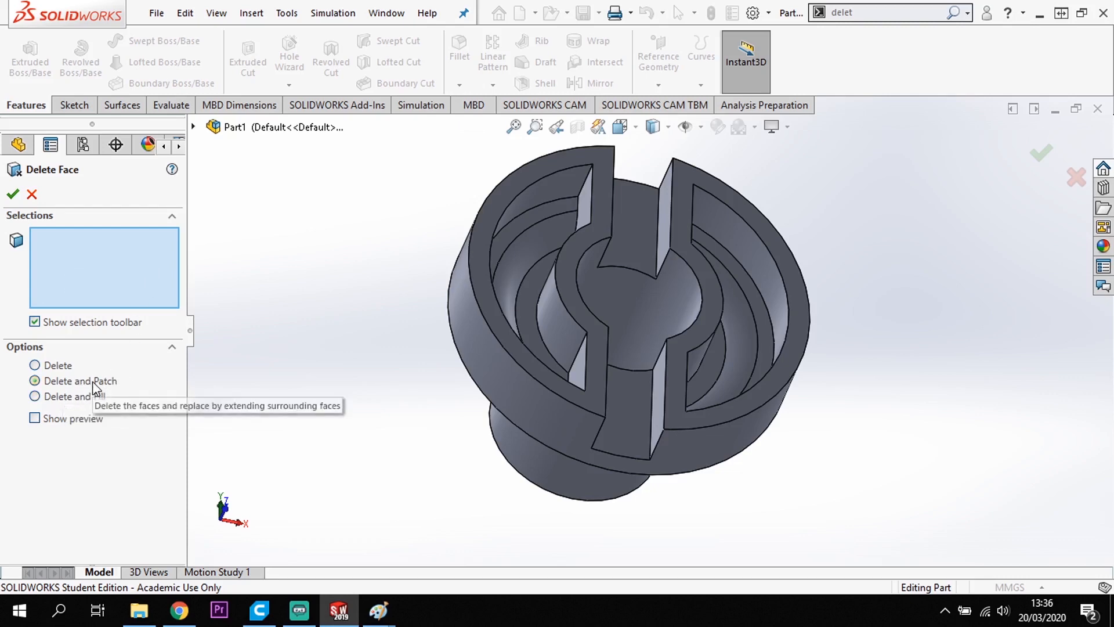
Delete and patch the curved face and the recessed floor face in each of the two pockets.
{"action": "left_click", "coordinate": [511, 263]}
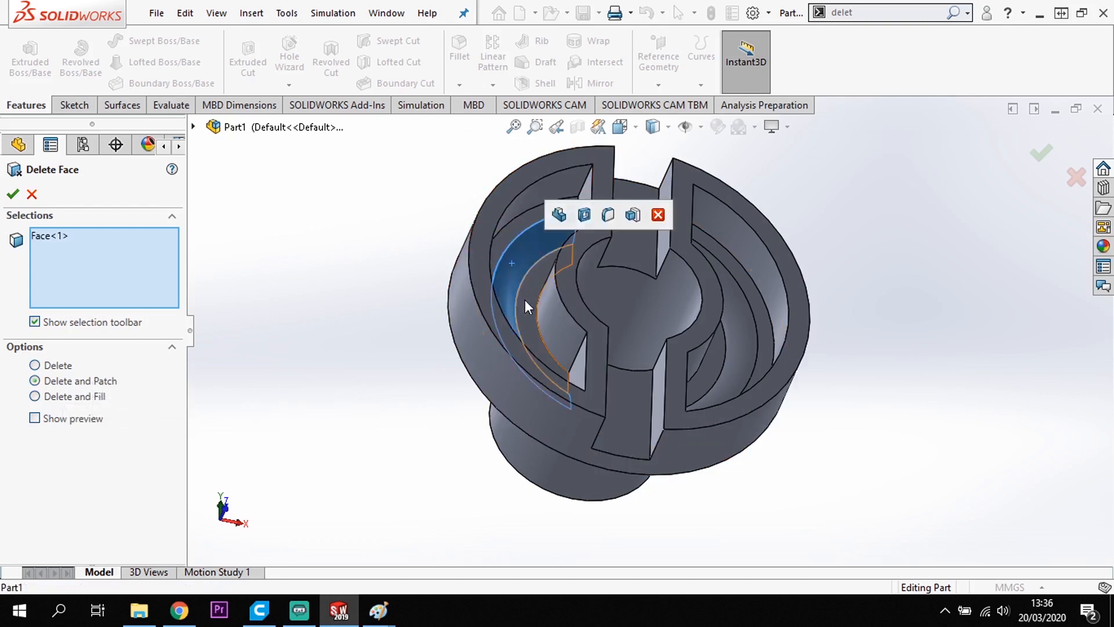
{"action": "left_click", "coordinate": [526, 302]}
{"action": "left_click", "coordinate": [711, 364]}
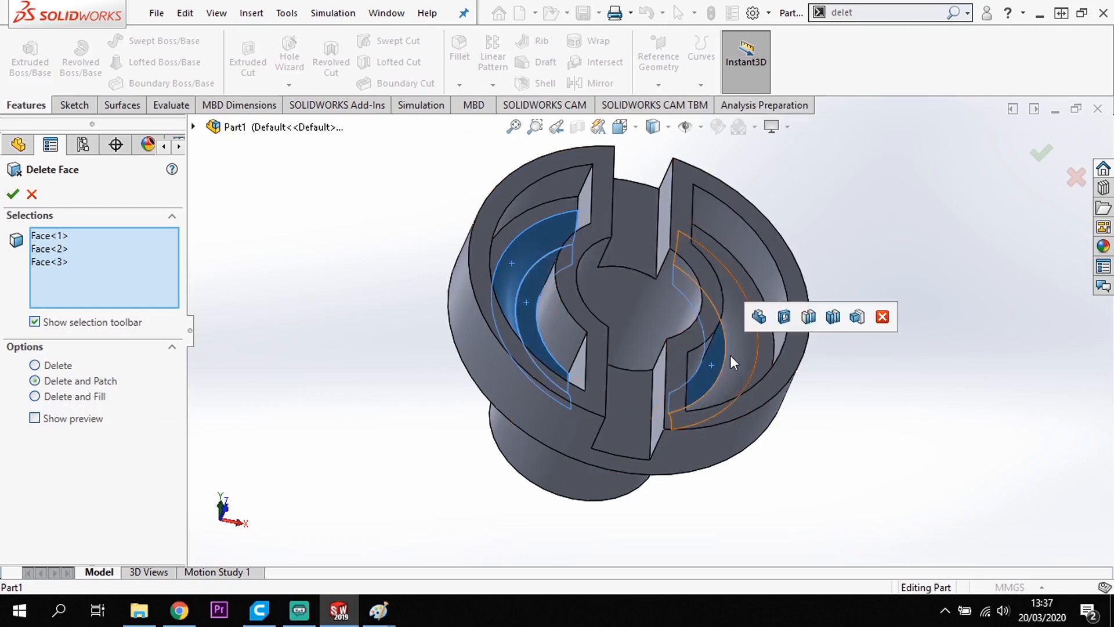
{"action": "left_click", "coordinate": [738, 351]}
{"action": "middle_click_drag", "start_coordinate": [739, 351], "coordinate": [733, 291]}
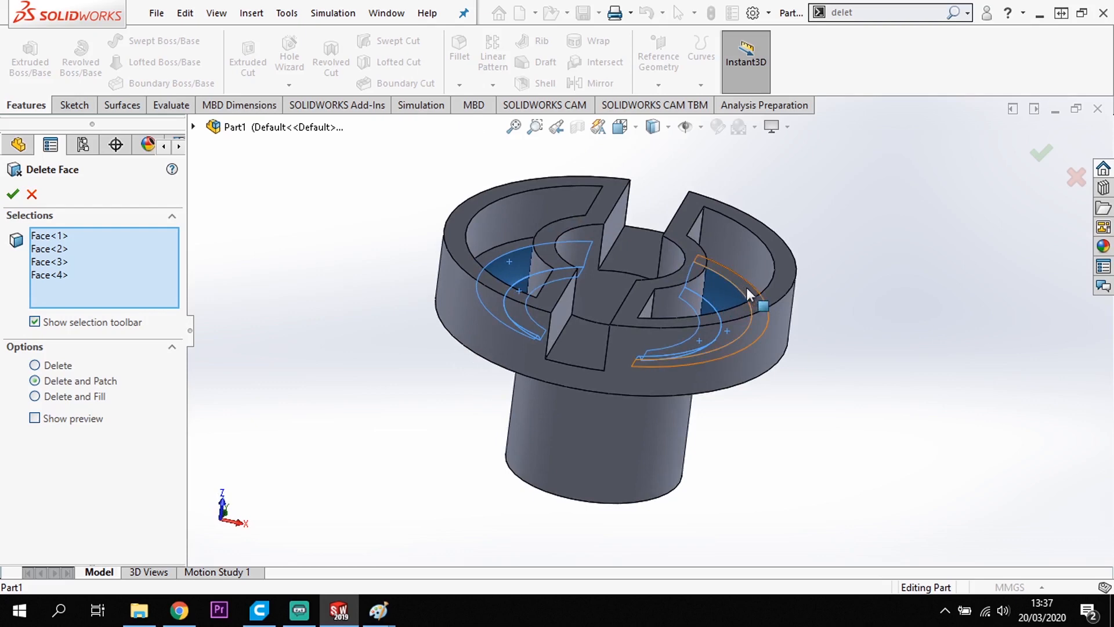
{"action": "left_click", "coordinate": [16, 192]}
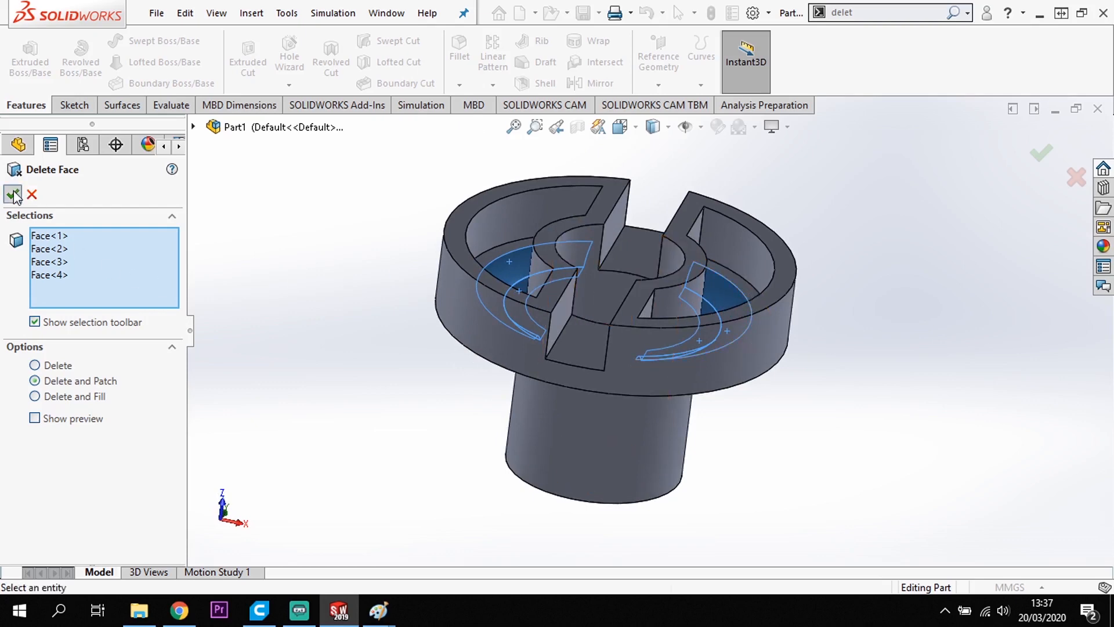
Examine the patched floors and side walls of both pockets from several angles.
{"action": "middle_click_drag", "start_coordinate": [873, 306], "coordinate": [846, 402]}
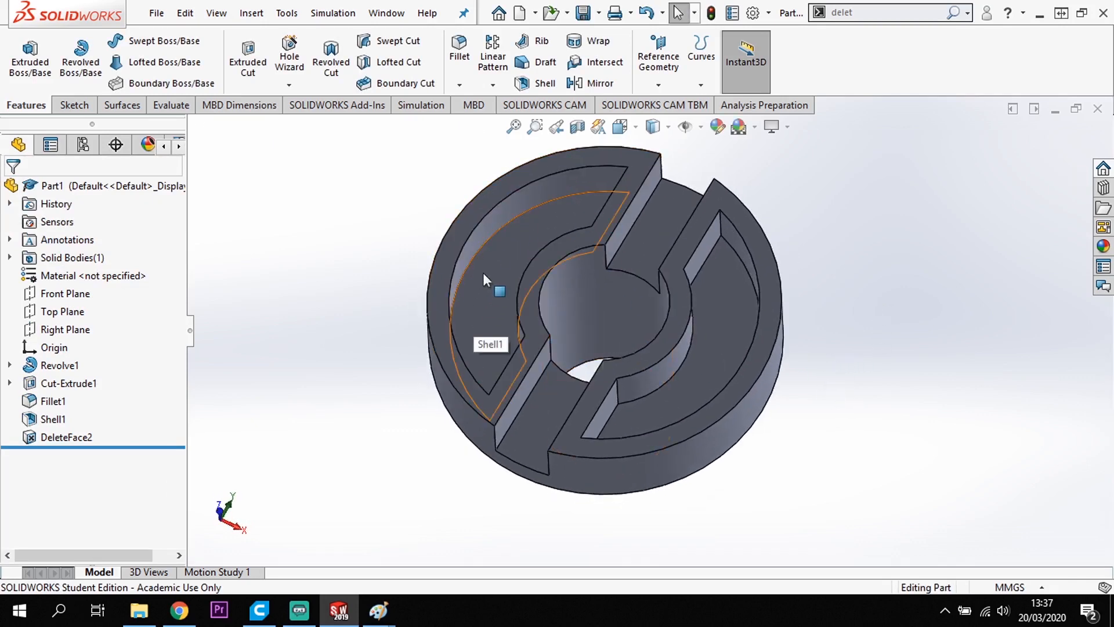
{"action": "middle_click_drag", "start_coordinate": [736, 271], "coordinate": [745, 294]}
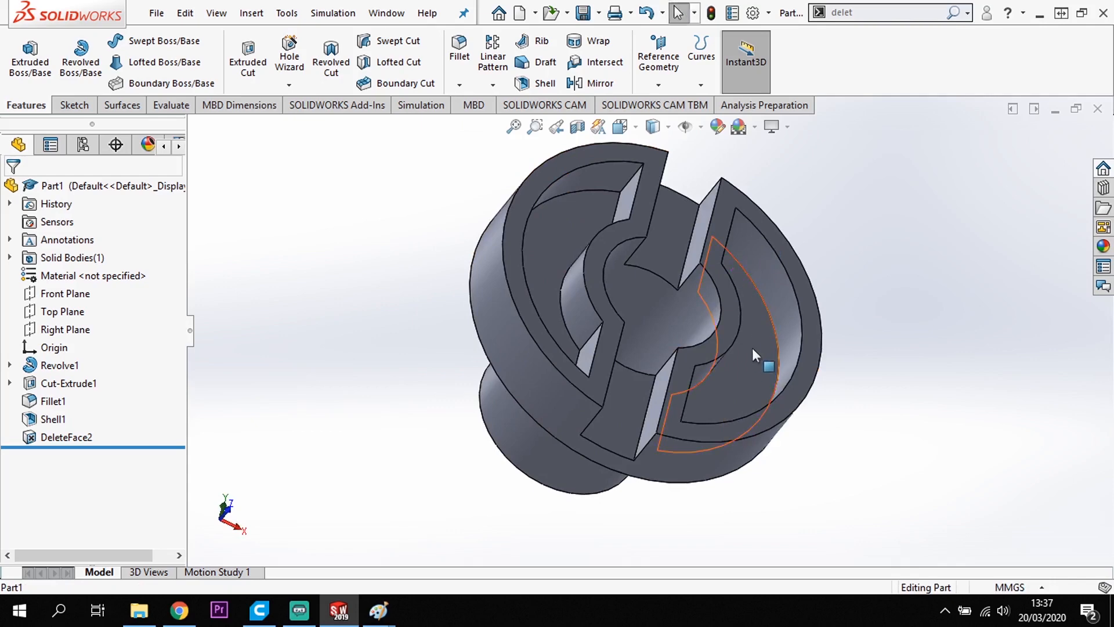
{"action": "scroll", "coordinate": [872, 308], "scroll_direction": "down", "scroll_amount": 2}
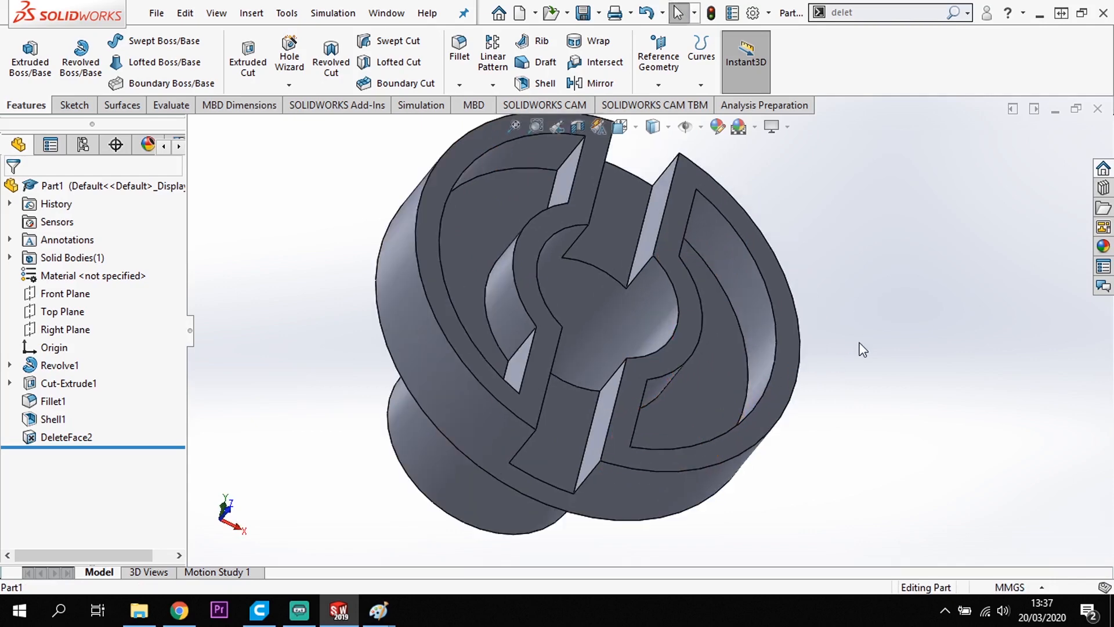
{"action": "middle_click_drag", "start_coordinate": [859, 343], "coordinate": [850, 404]}
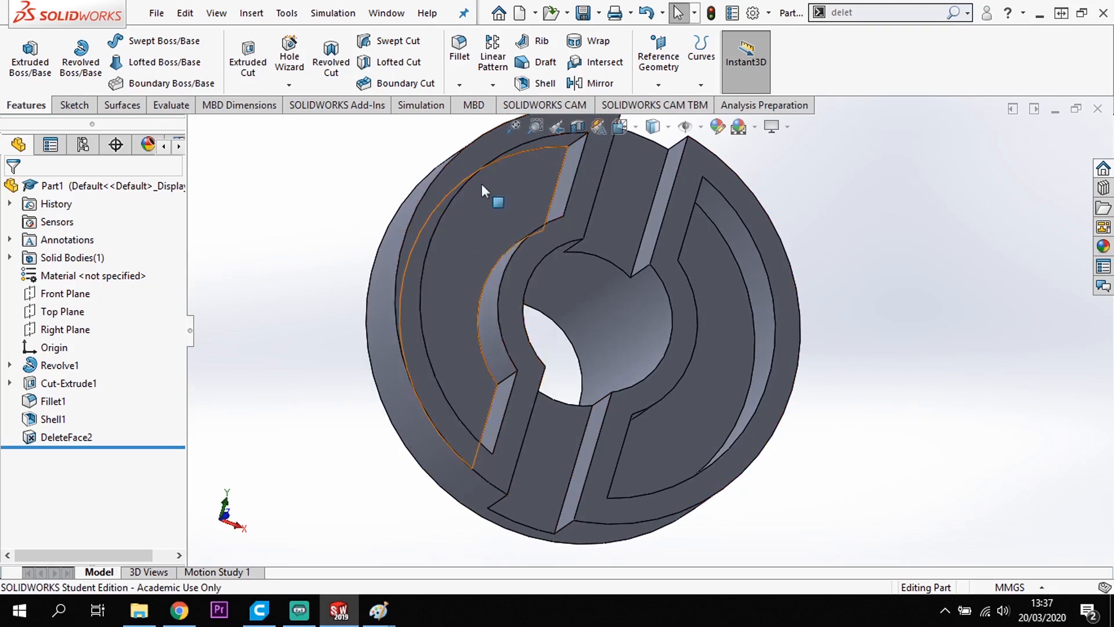
{"action": "scroll", "coordinate": [500, 273], "scroll_direction": "up", "scroll_amount": 5}
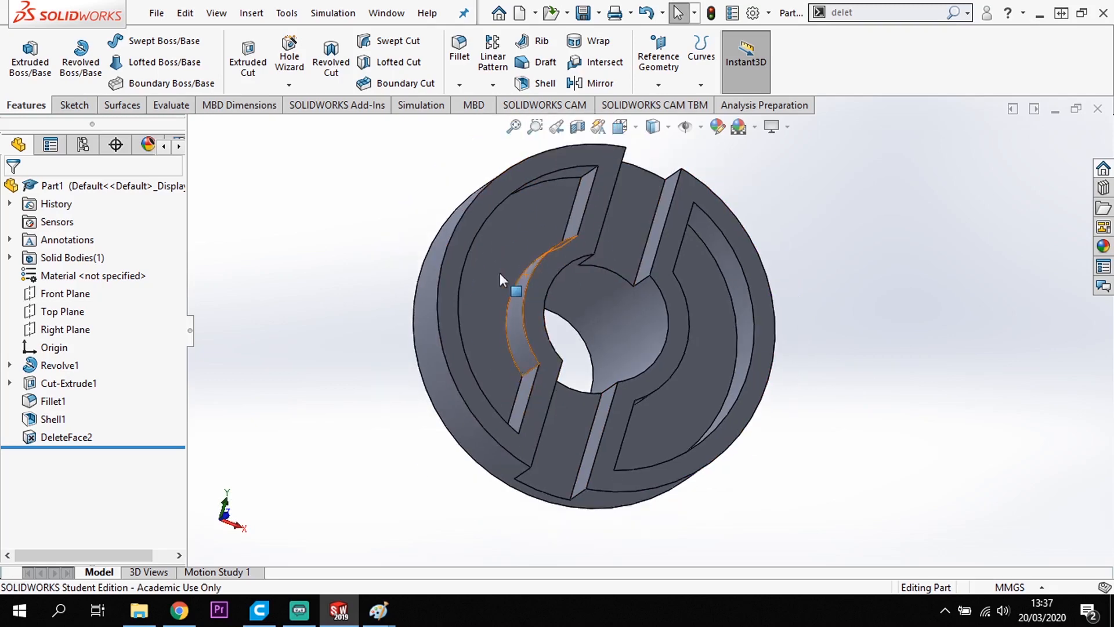
{"action": "middle_click_drag", "start_coordinate": [556, 321], "coordinate": [509, 285]}
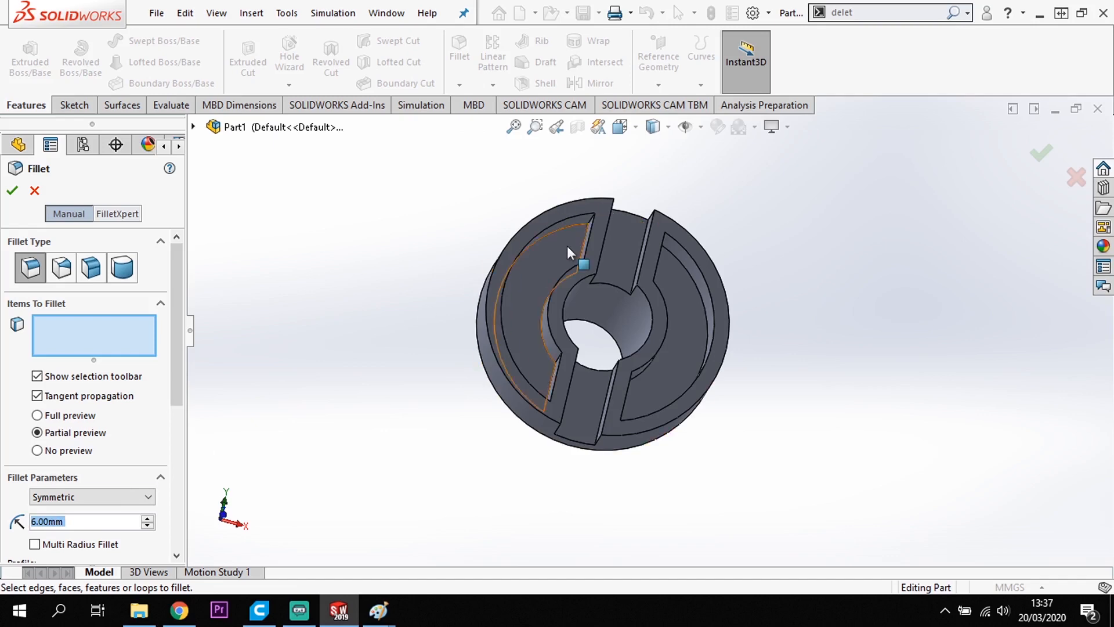
Start a fillet with a 6 mm radius on the upper outer corner edge of the left pocket.
{"action": "scroll", "coordinate": [566, 245], "scroll_direction": "down", "scroll_amount": 3}
{"action": "middle_click_drag", "start_coordinate": [577, 253], "coordinate": [621, 223]}
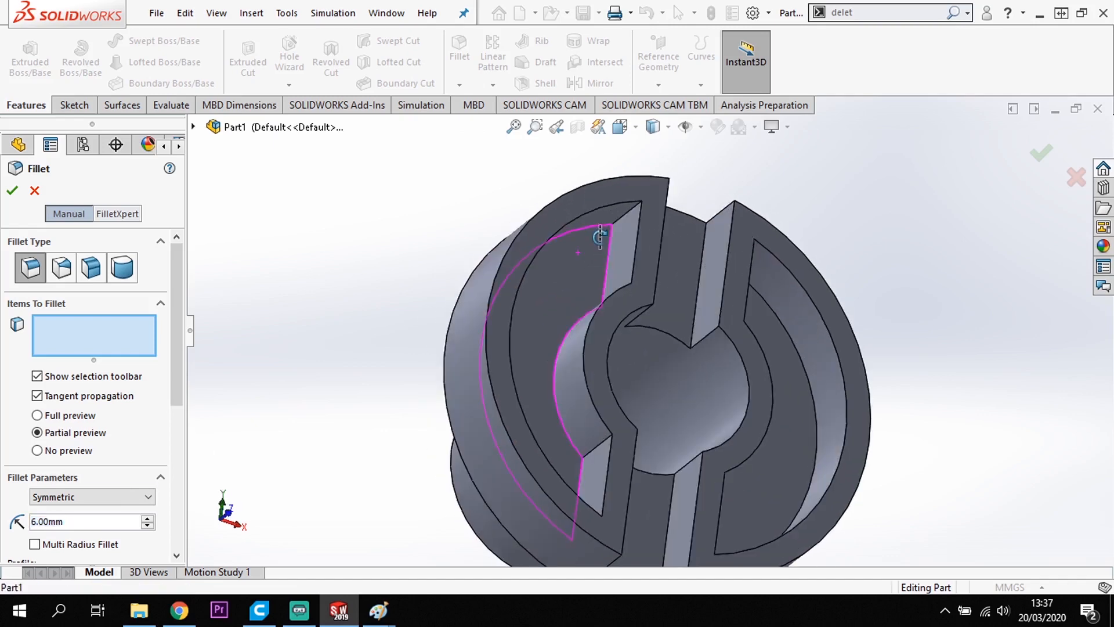
{"action": "left_click", "coordinate": [626, 216]}
Try adding the other three vertical corner edges of the left pocket to the fillet selection.
{"action": "middle_click_drag", "start_coordinate": [607, 267], "coordinate": [614, 324]}
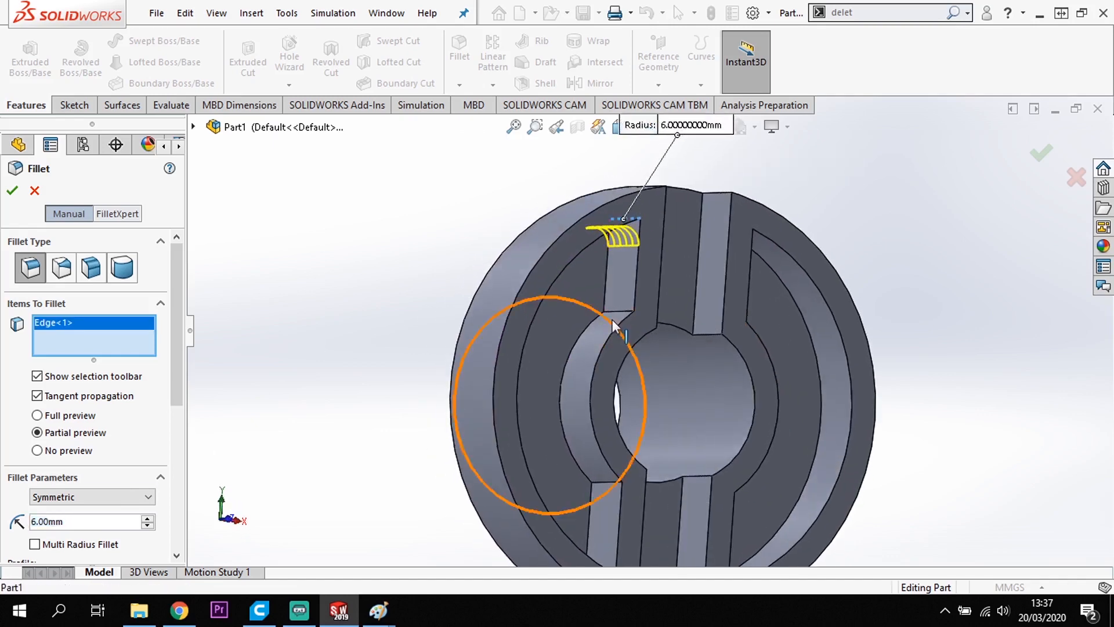
{"action": "left_click", "coordinate": [608, 485]}
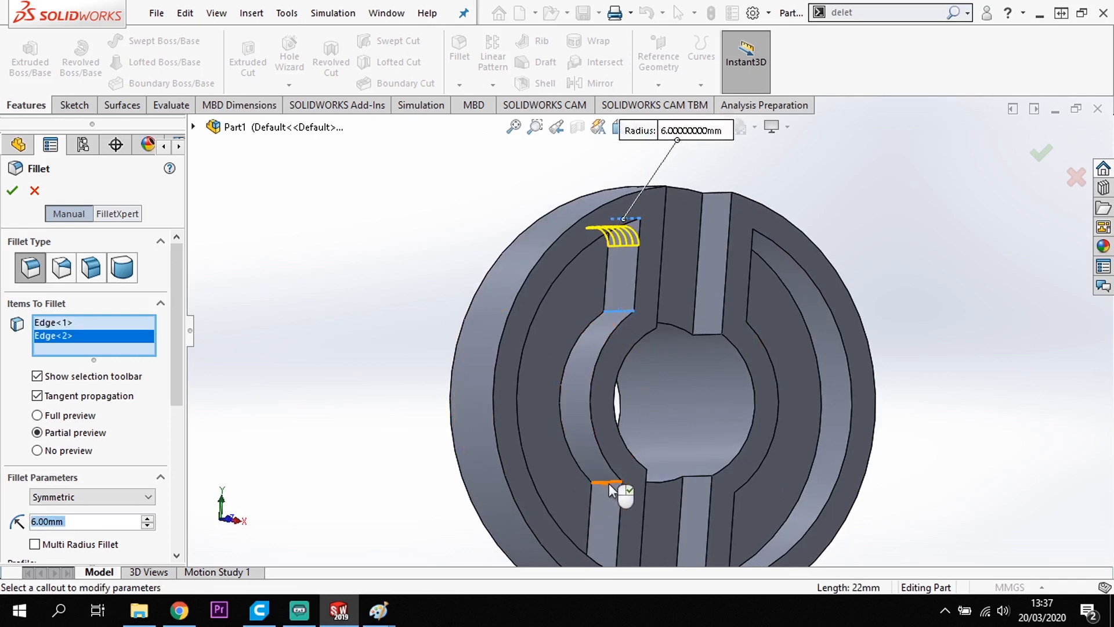
{"action": "left_click", "coordinate": [587, 522]}
{"action": "middle_click_drag", "start_coordinate": [587, 522], "coordinate": [554, 548]}
{"action": "scroll", "coordinate": [558, 545], "scroll_direction": "up", "scroll_amount": 4}
{"action": "scroll", "coordinate": [586, 496], "scroll_direction": "down", "scroll_amount": 4}
{"action": "middle_click_drag", "start_coordinate": [621, 400], "coordinate": [648, 426]}
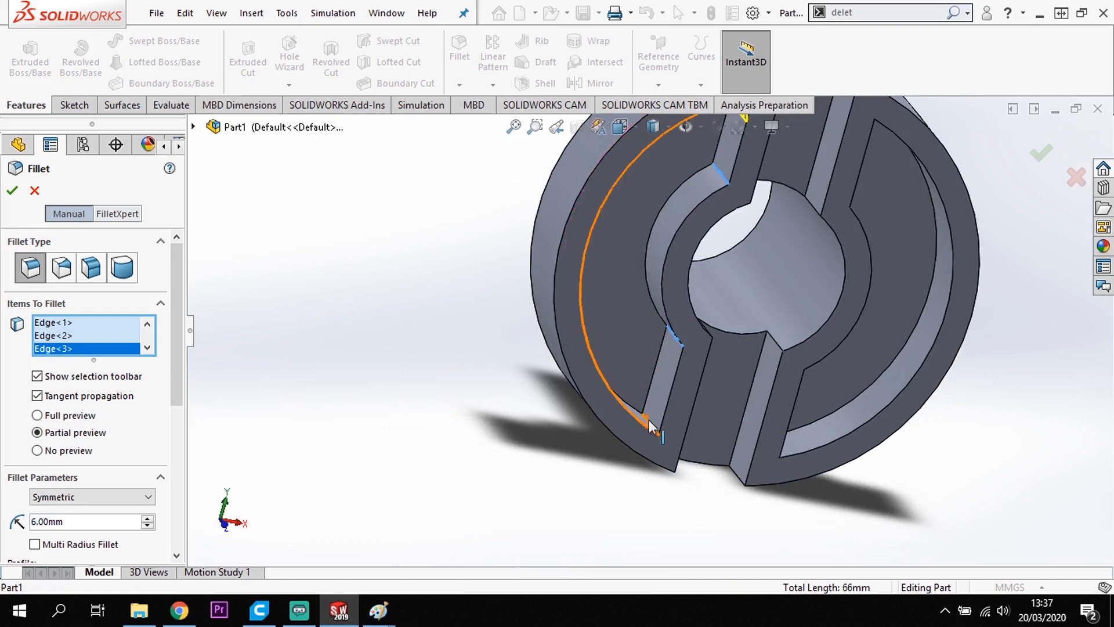
{"action": "mouse_move", "coordinate": [650, 417]}
{"action": "middle_mouse_down"}
{"action": "mouse_move", "coordinate": [642, 435]}
{"action": "mouse_move", "coordinate": [646, 425]}
{"action": "middle_mouse_up"}
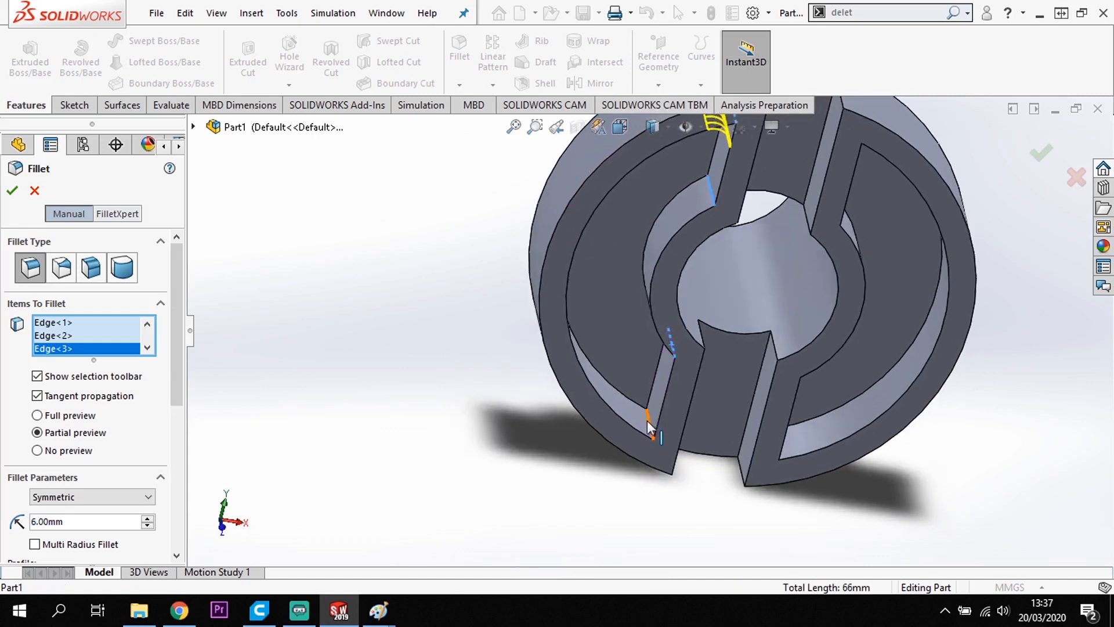
{"action": "left_click", "coordinate": [649, 419]}
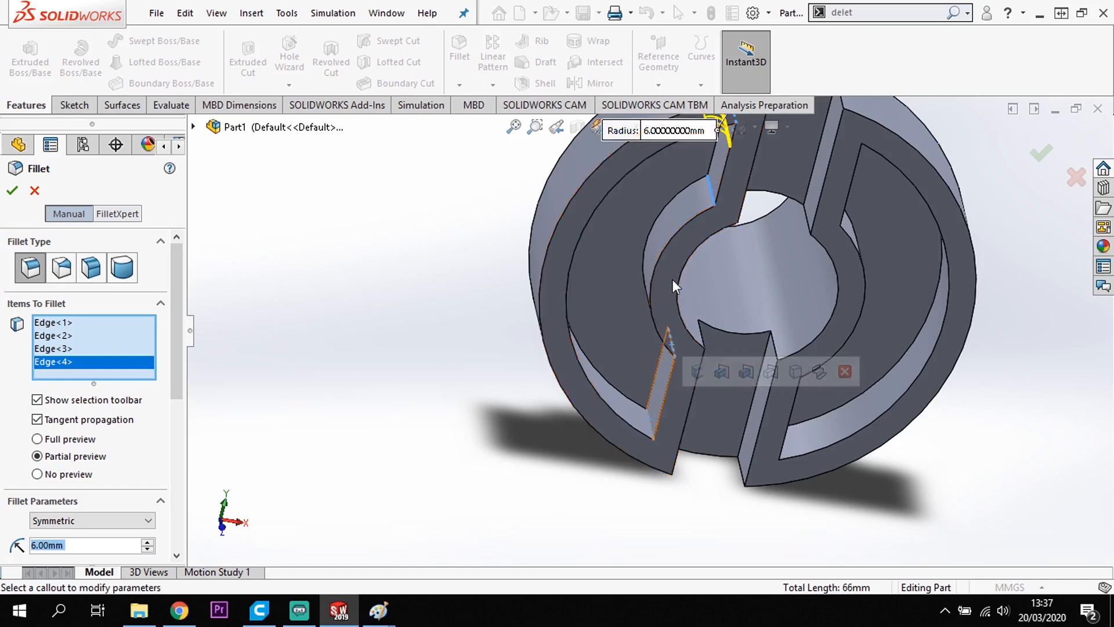
Remove the three added corner edges from the fillet selection, keeping only the left pocket's upper outer edge.
{"action": "middle_click_drag", "start_coordinate": [673, 280], "coordinate": [649, 235]}
{"action": "left_click", "coordinate": [63, 337]}
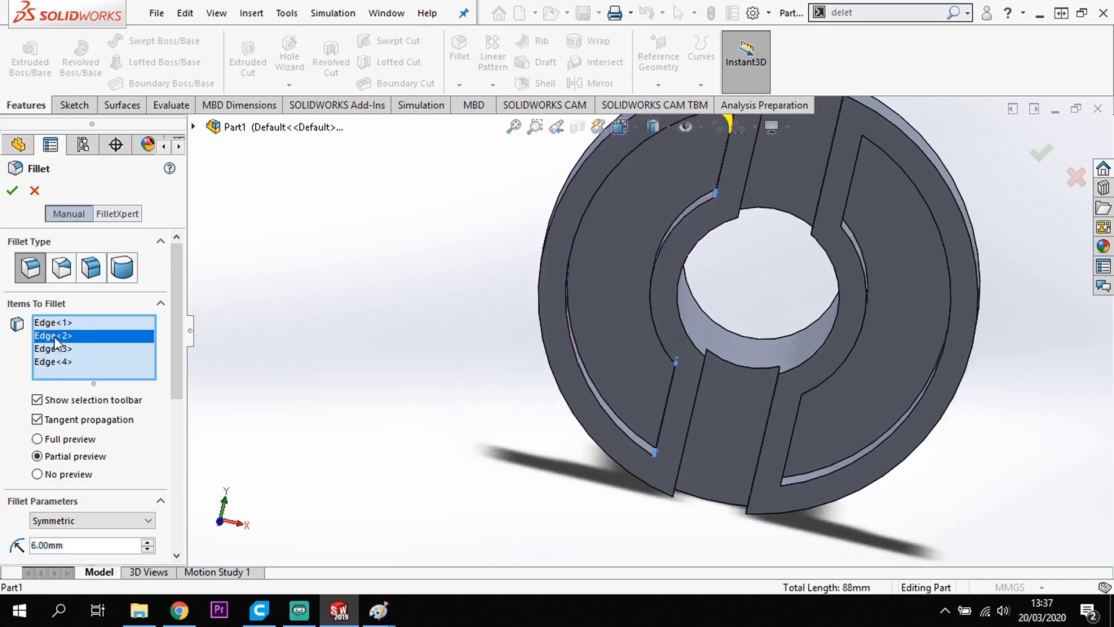
{"action": "left_click", "coordinate": [61, 348], "text": "ctrl"}
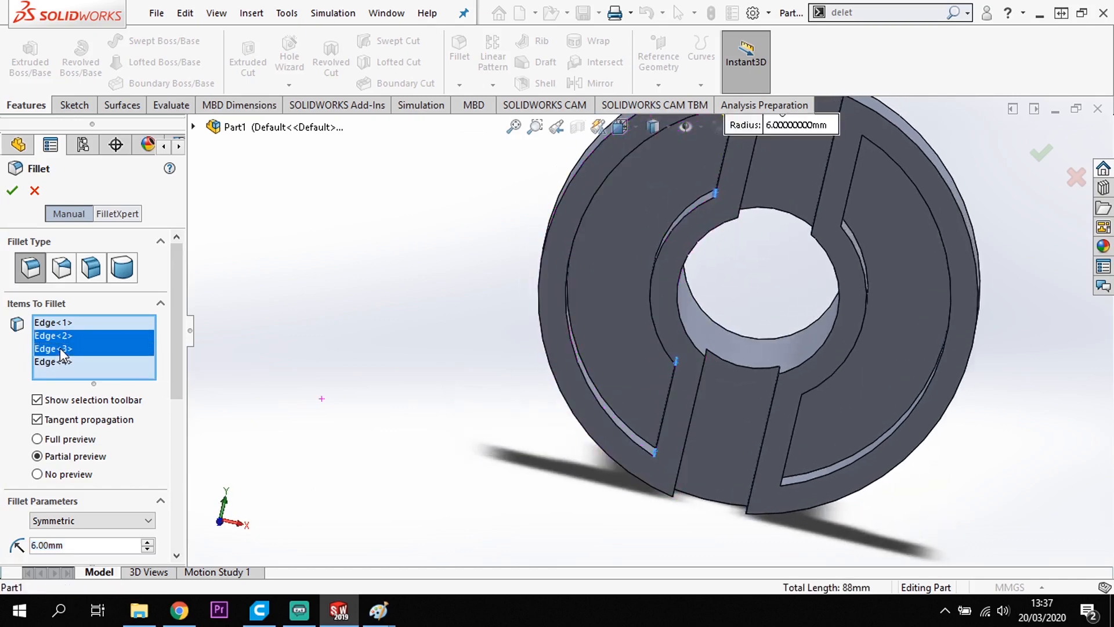
{"action": "key", "text": "Delete"}
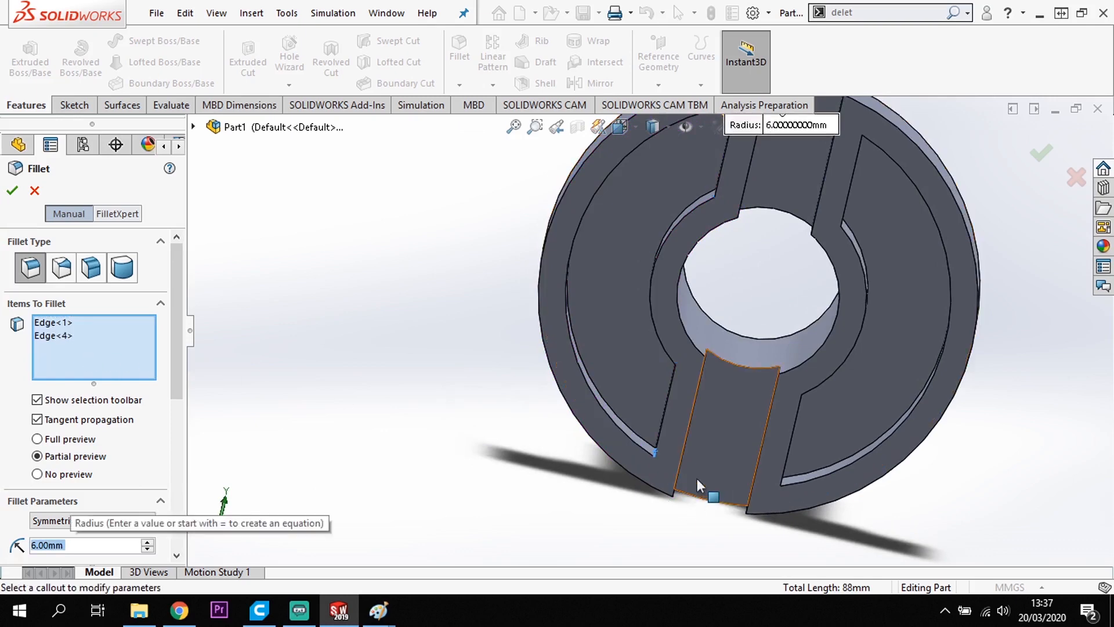
{"action": "middle_click_drag", "start_coordinate": [697, 478], "coordinate": [669, 462]}
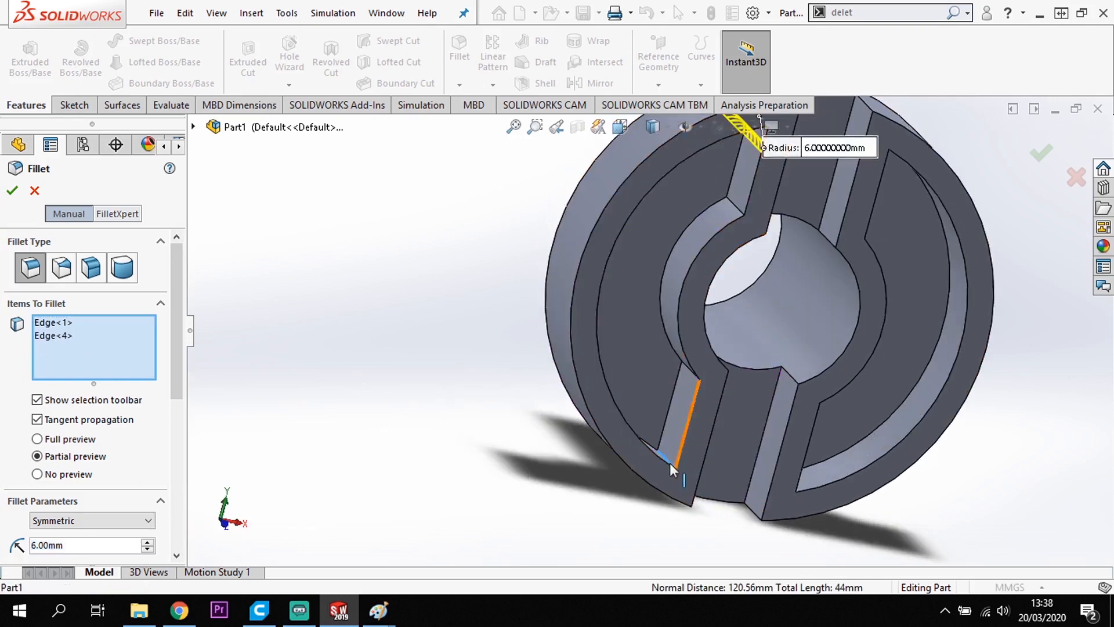
{"action": "left_click", "coordinate": [58, 336]}
{"action": "key", "text": "Delete"}
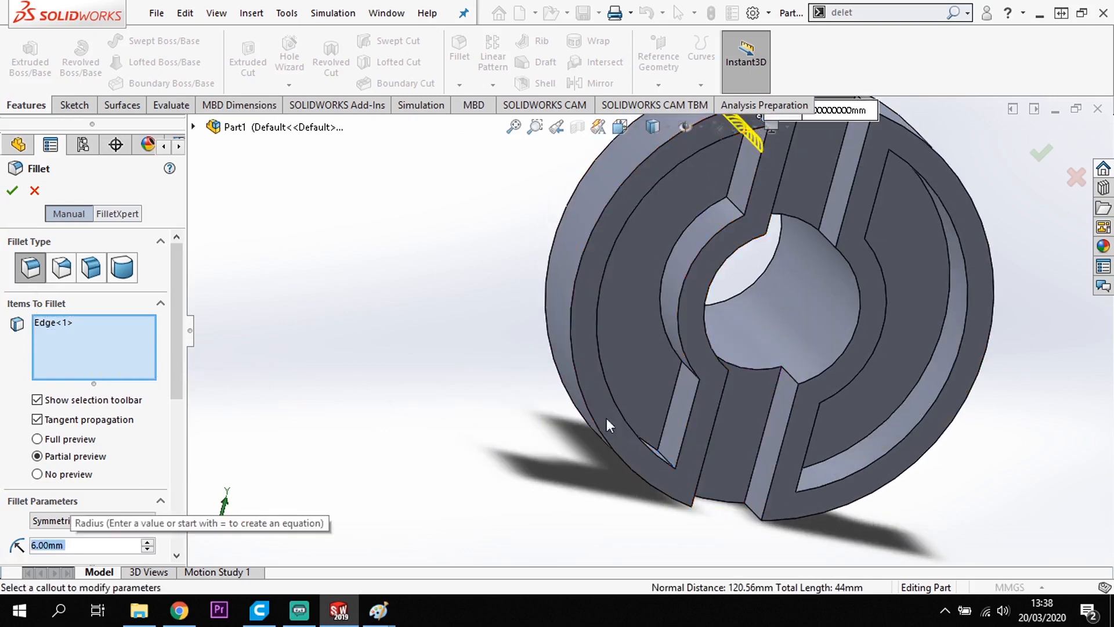
Add the upper outer corner edge of the right pocket to the fillet and enable the full preview.
{"action": "middle_click_drag", "start_coordinate": [575, 470], "coordinate": [678, 311]}
{"action": "scroll", "coordinate": [784, 241], "scroll_direction": "up", "scroll_amount": 4}
{"action": "middle_click_drag", "start_coordinate": [786, 239], "coordinate": [705, 220]}
{"action": "scroll", "coordinate": [719, 239], "scroll_direction": "down", "scroll_amount": 4}
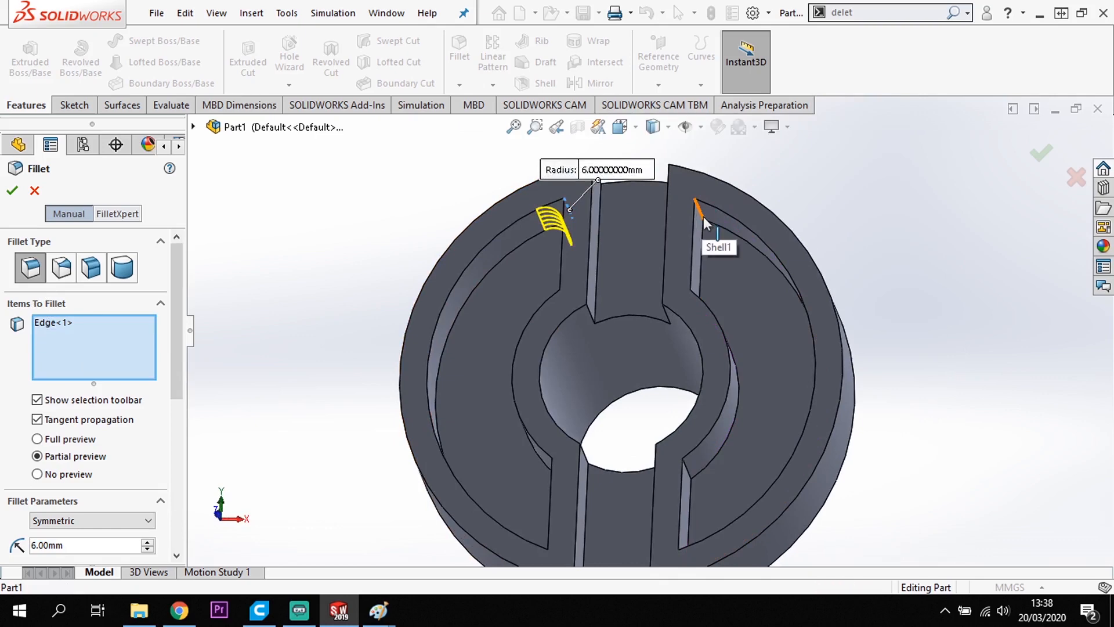
{"action": "left_click", "coordinate": [708, 243]}
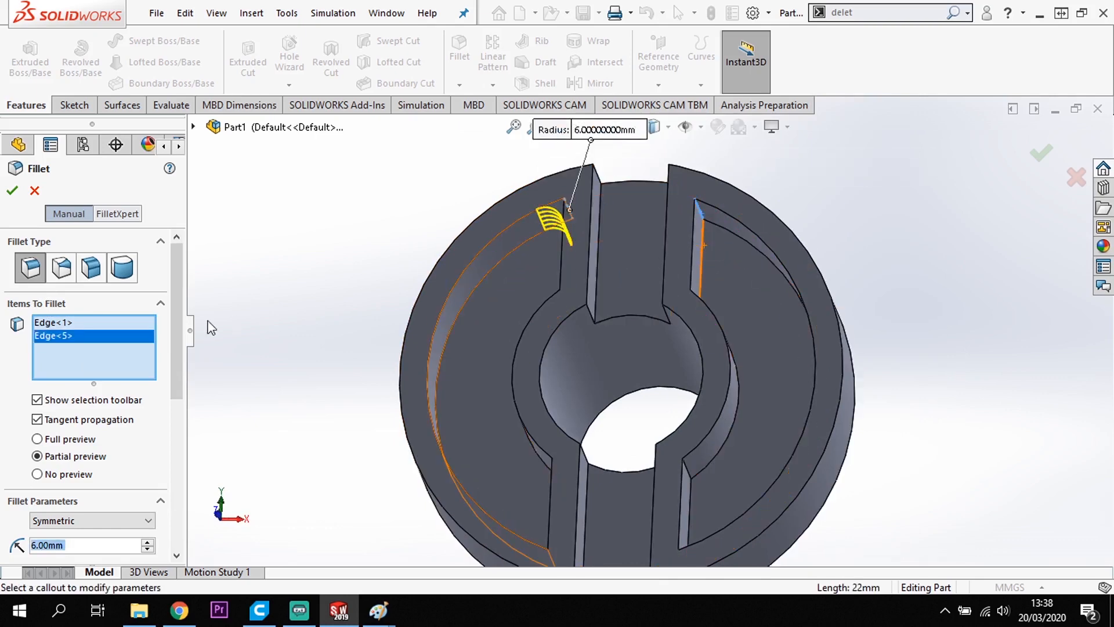
{"action": "left_click", "coordinate": [37, 439]}
Add the six remaining corner edges of both pockets and apply the 6 mm fillet.
{"action": "middle_click_drag", "start_coordinate": [414, 420], "coordinate": [488, 292]}
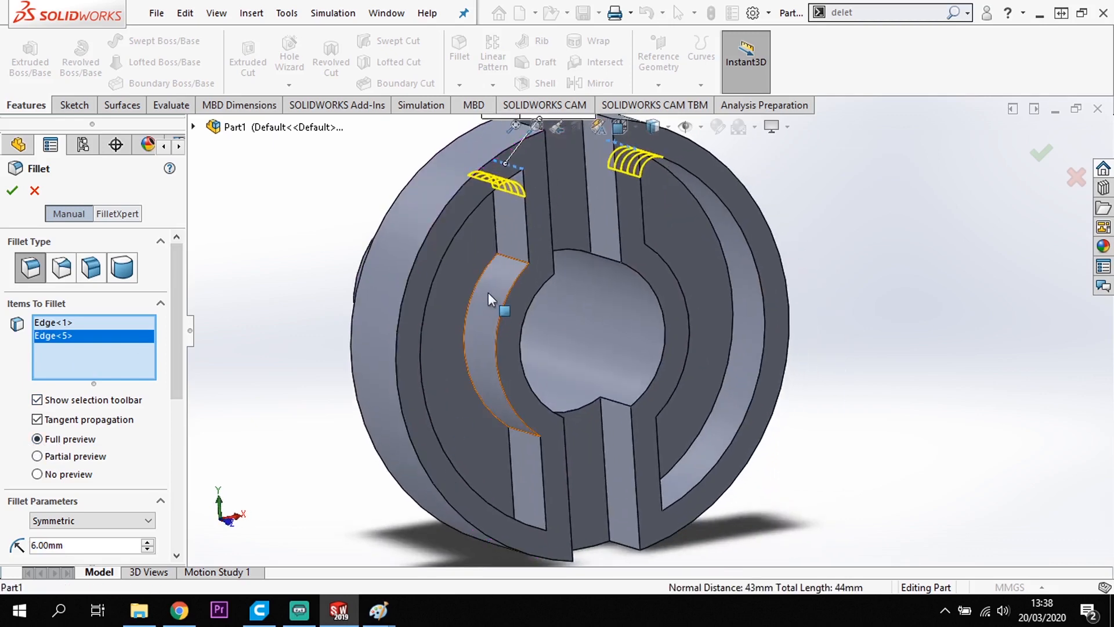
{"action": "left_click", "coordinate": [497, 359]}
{"action": "middle_click_drag", "start_coordinate": [497, 358], "coordinate": [735, 332]}
{"action": "left_click", "coordinate": [513, 460]}
{"action": "left_click", "coordinate": [622, 441]}
{"action": "left_click", "coordinate": [758, 406]}
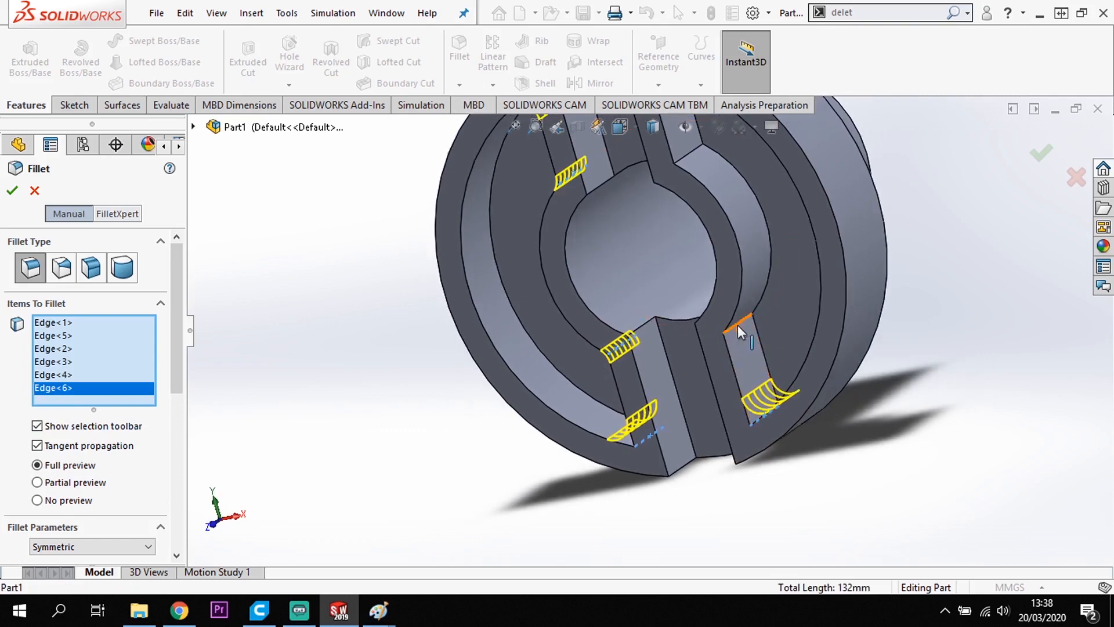
{"action": "left_click", "coordinate": [737, 325]}
{"action": "middle_click_drag", "start_coordinate": [745, 229], "coordinate": [699, 162]}
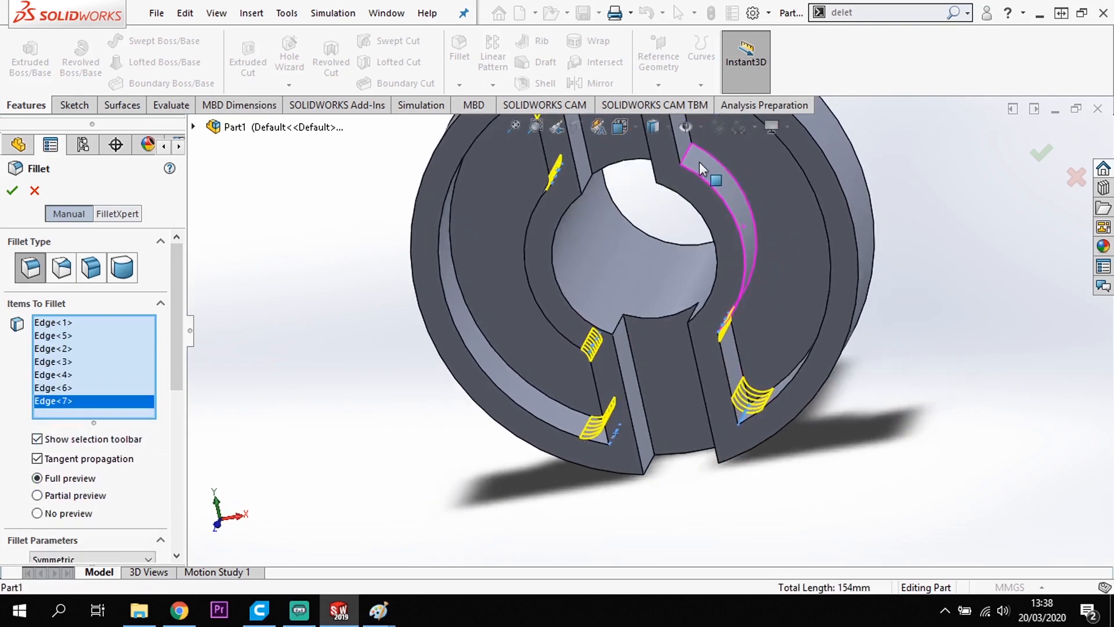
{"action": "left_click", "coordinate": [694, 166]}
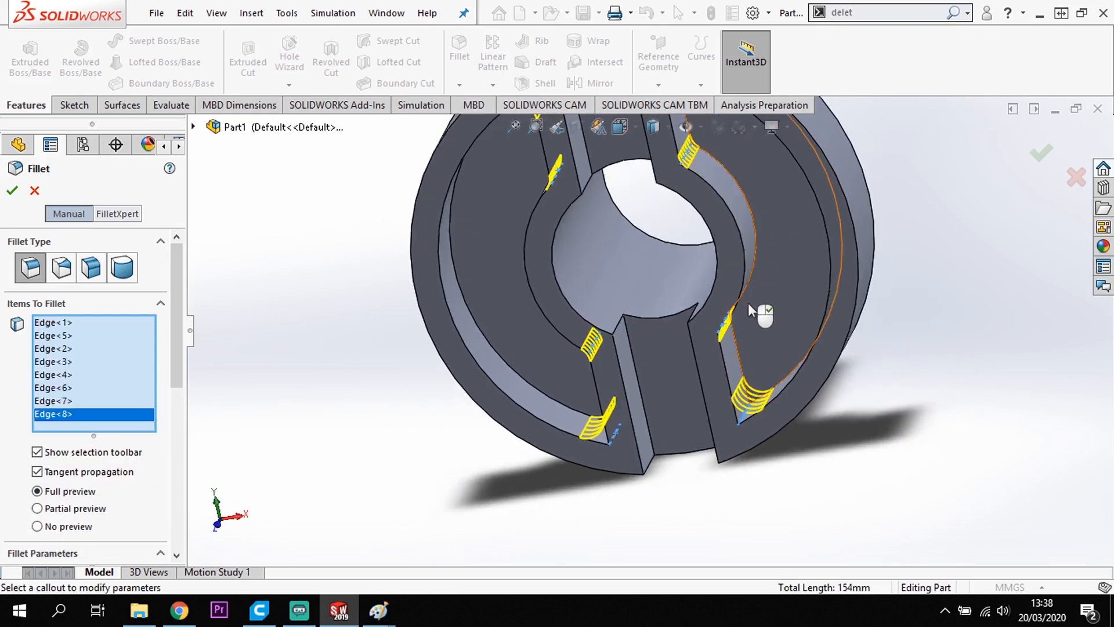
{"action": "middle_click_drag", "start_coordinate": [748, 303], "coordinate": [731, 317]}
{"action": "middle_click_drag", "start_coordinate": [740, 255], "coordinate": [708, 174]}
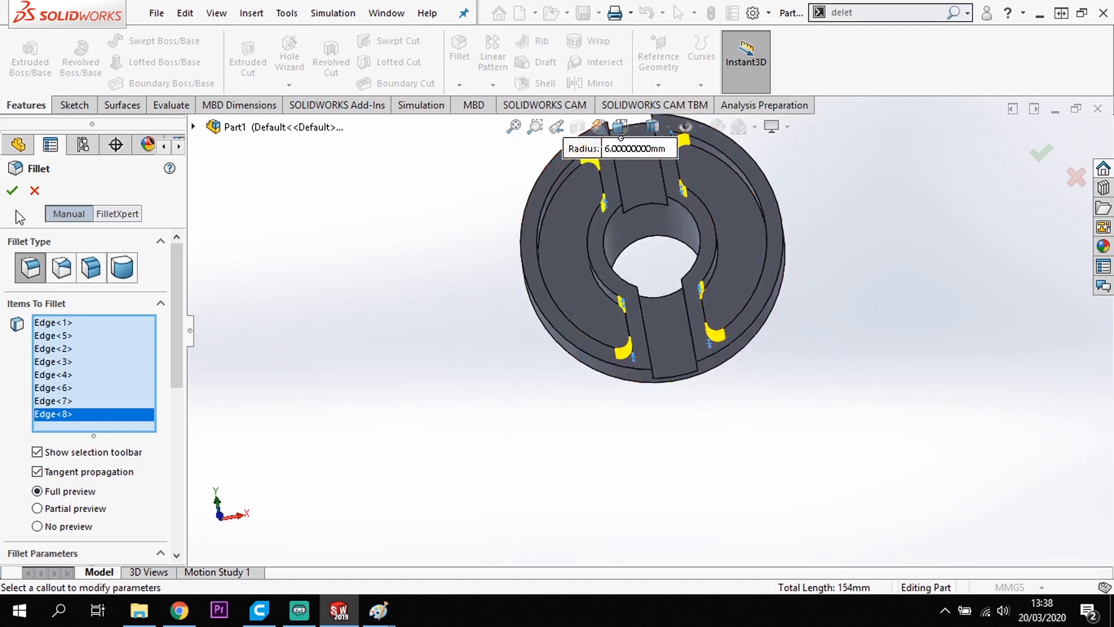
{"action": "left_click", "coordinate": [11, 190]}
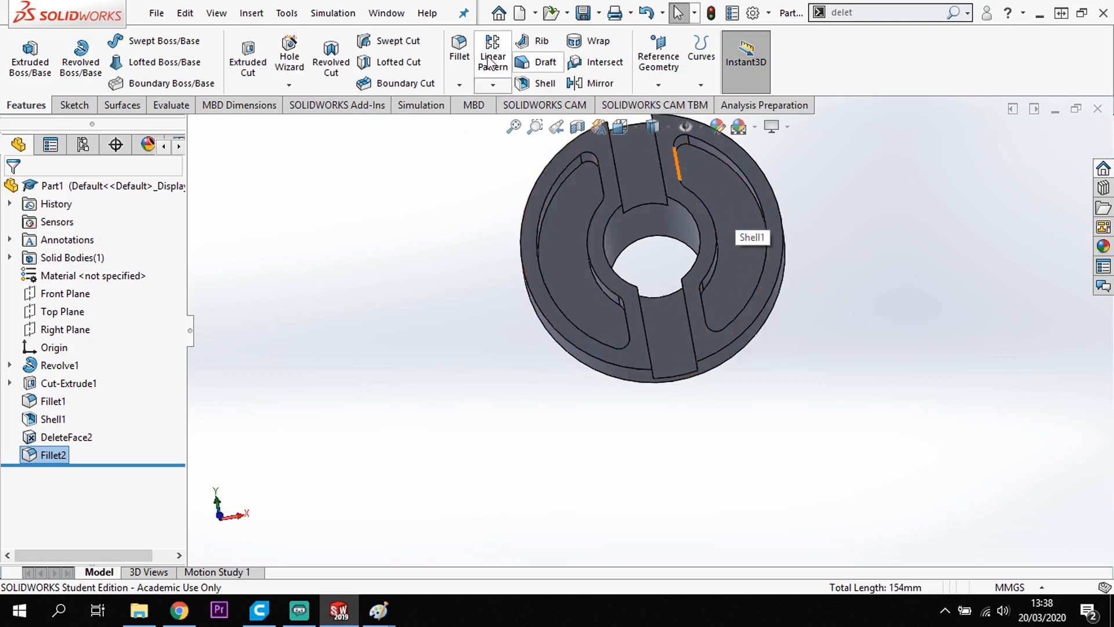
Fillet all edges around the two pocket floor faces with a 3 mm radius.
{"action": "left_click", "coordinate": [461, 51]}
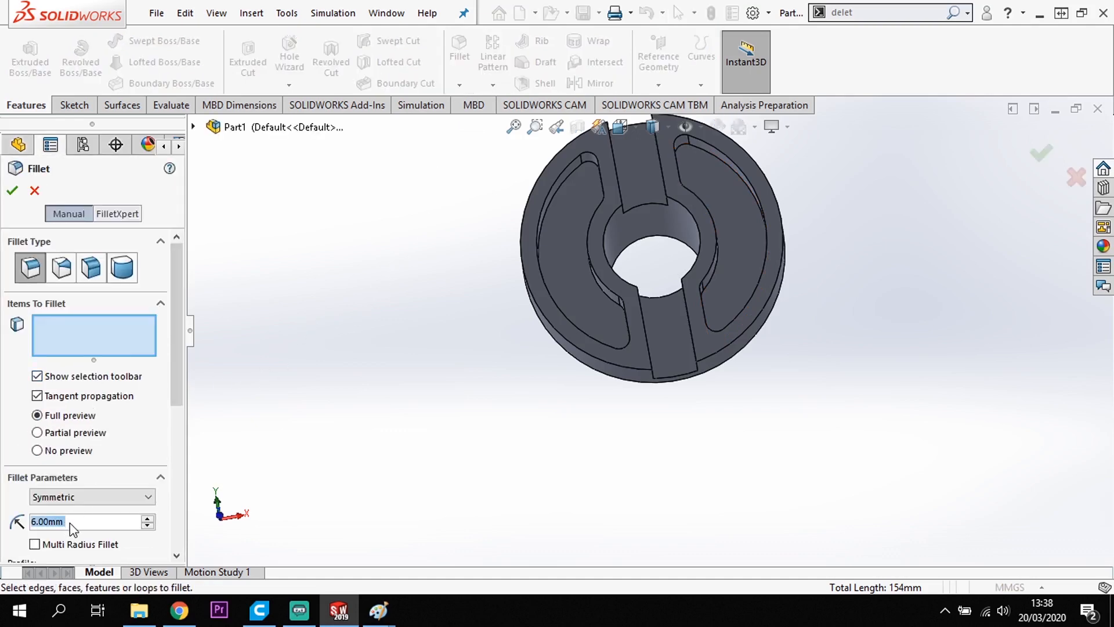
{"action": "type", "text": "3"}
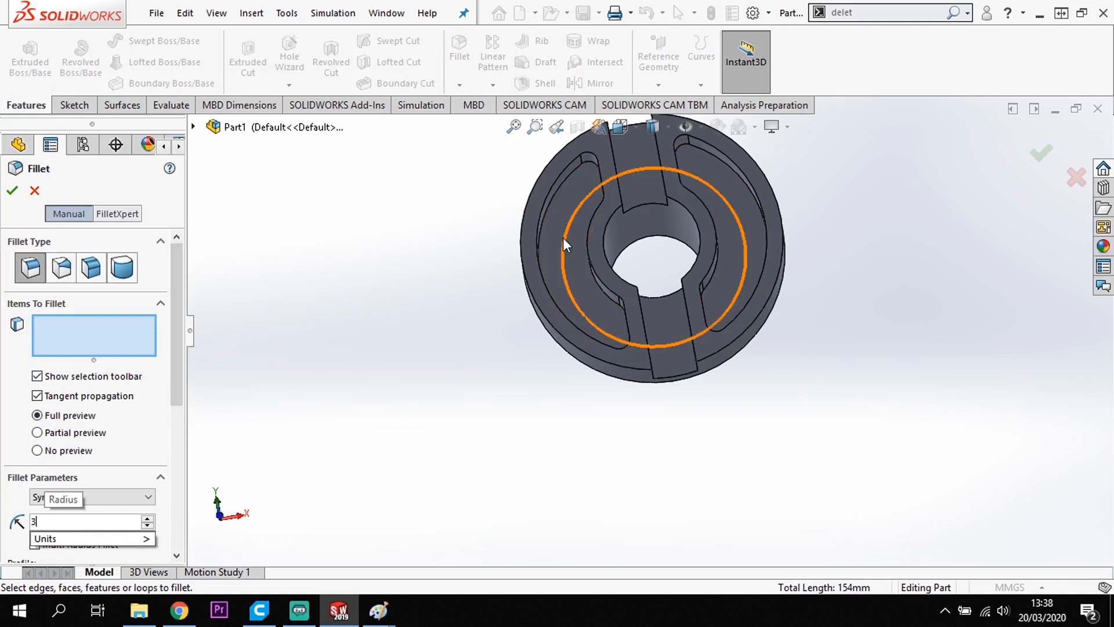
{"action": "left_click", "coordinate": [571, 183]}
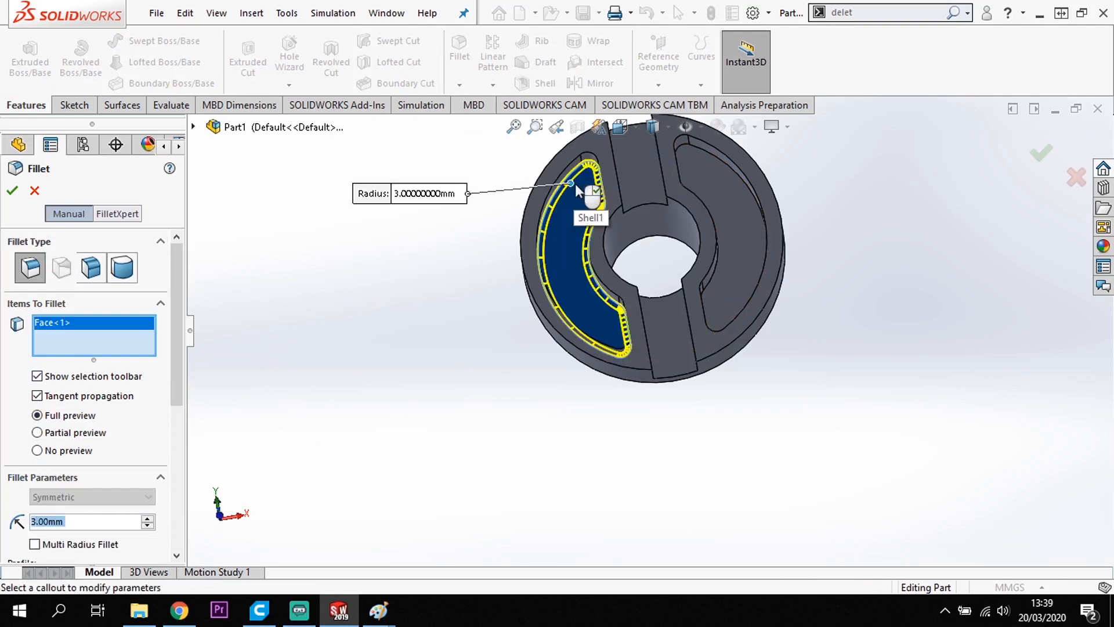
{"action": "left_click", "coordinate": [694, 163]}
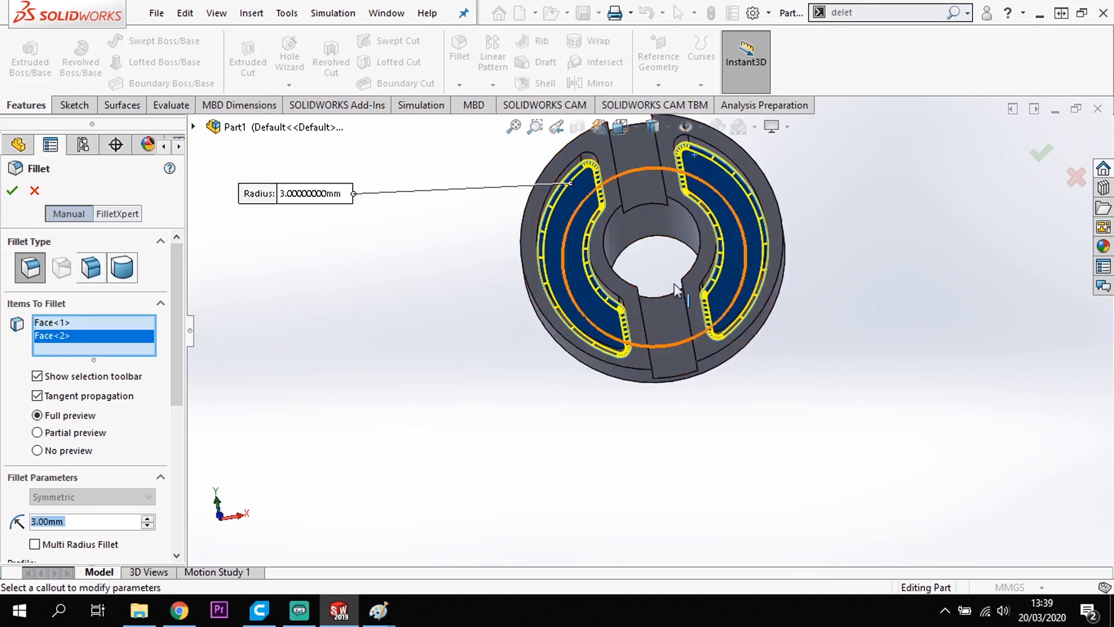
{"action": "left_click", "coordinate": [12, 190]}
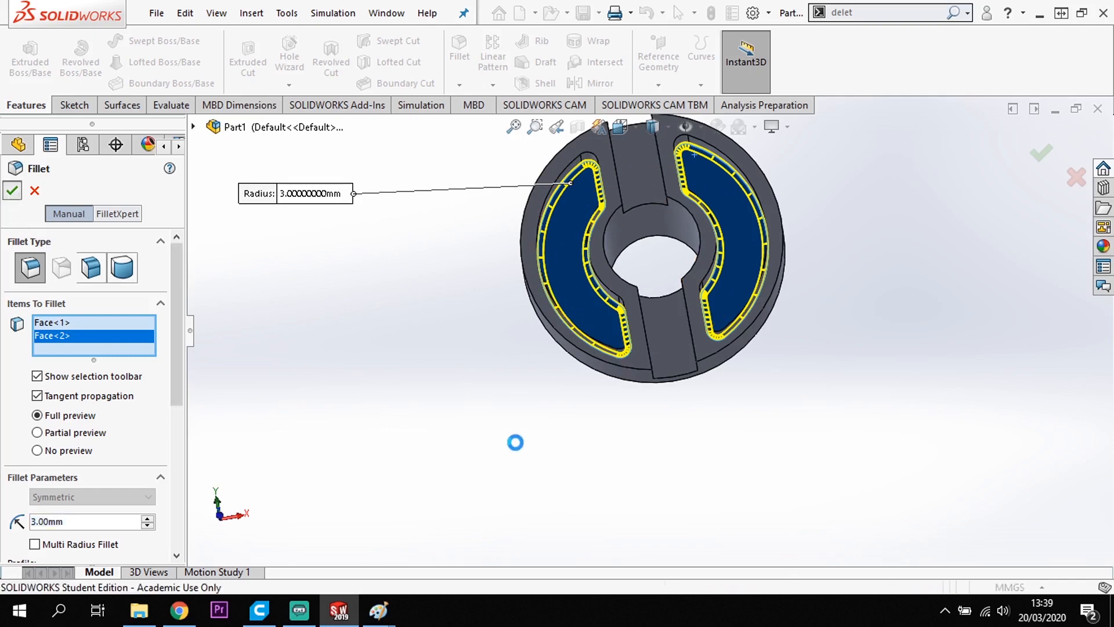
Inspect the filleted pockets from several angles and orient the part to the Front view.
{"action": "scroll", "coordinate": [814, 281], "scroll_direction": "up", "scroll_amount": 1}
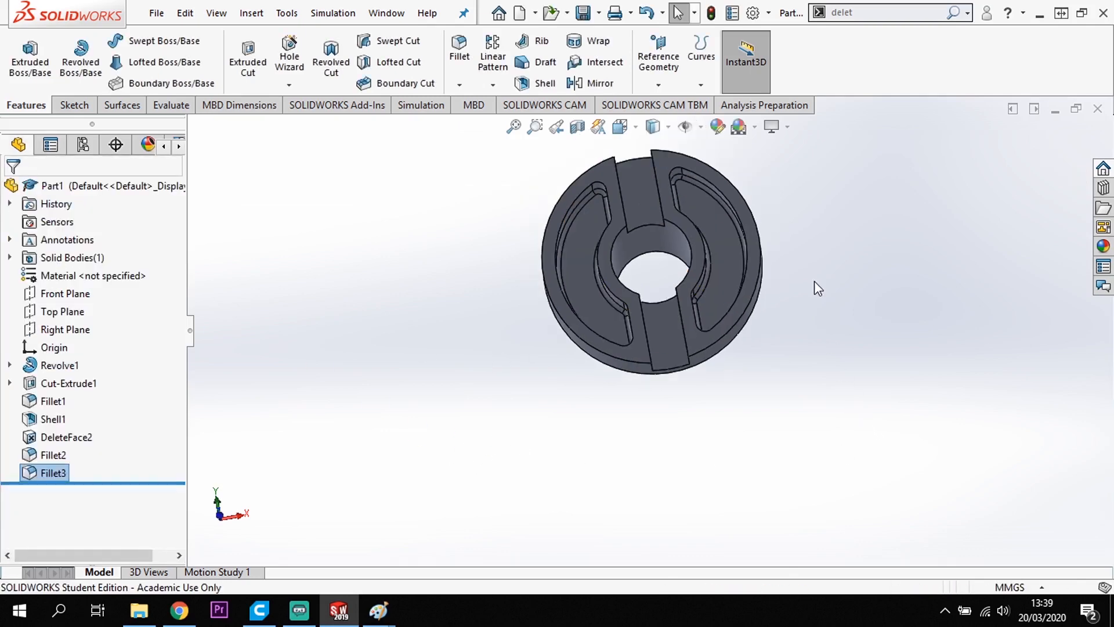
{"action": "middle_click_drag", "start_coordinate": [803, 223], "coordinate": [746, 363]}
{"action": "middle_click_drag", "start_coordinate": [558, 283], "coordinate": [748, 347]}
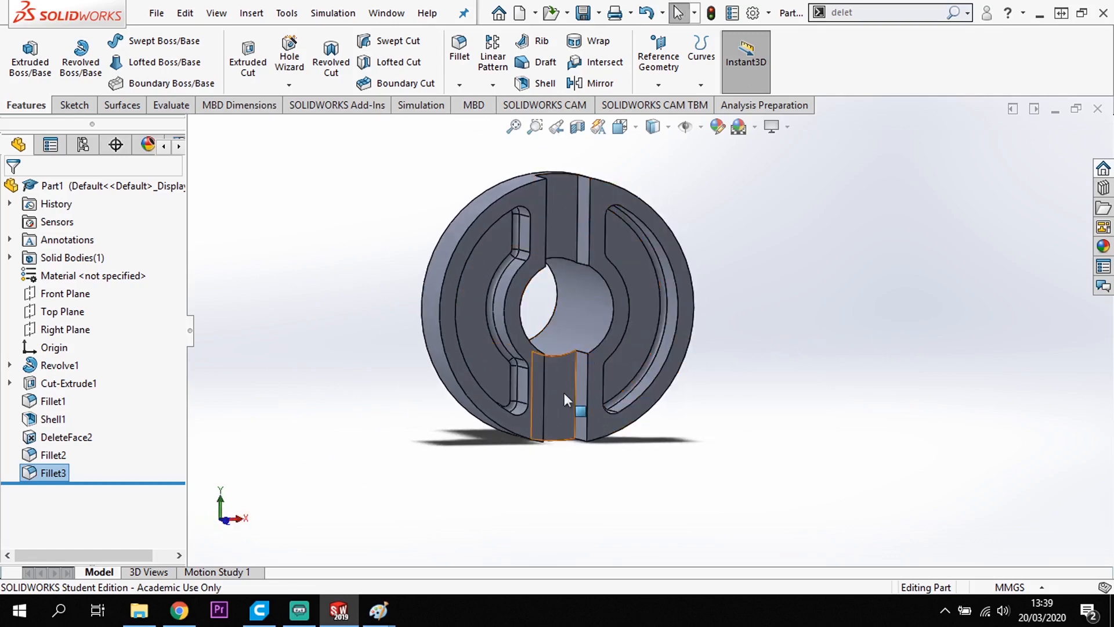
{"action": "middle_click_drag", "start_coordinate": [653, 411], "coordinate": [624, 410]}
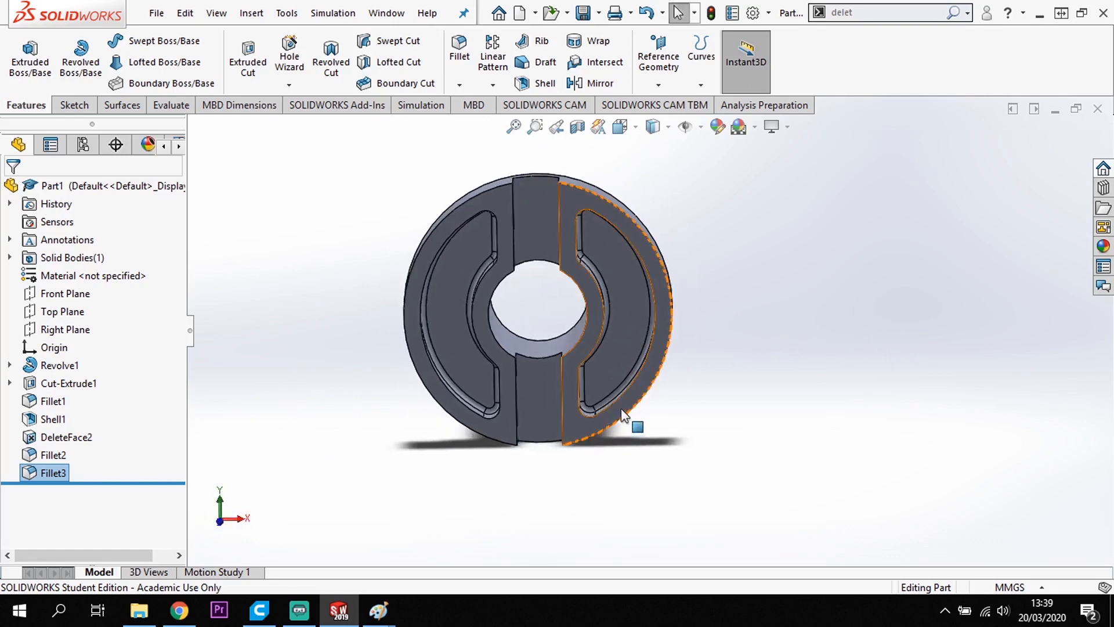
{"action": "key", "text": "space"}
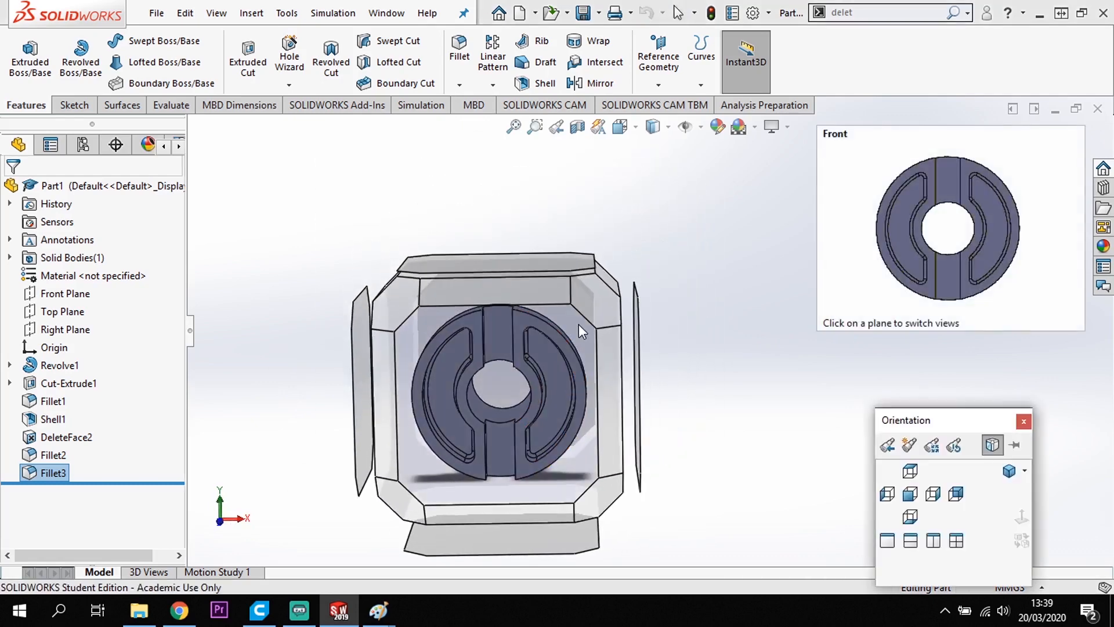
{"action": "left_click", "coordinate": [580, 327]}
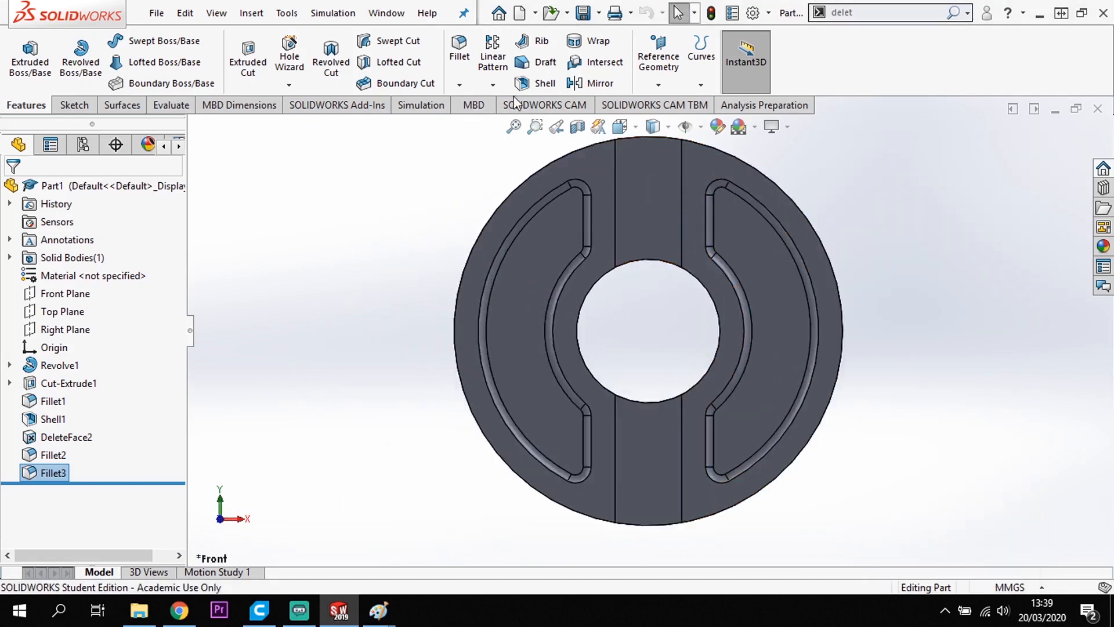
Start a Hole Wizard feature with the plain Hole type and the ANSI Metric standard.
{"action": "left_click", "coordinate": [288, 86]}
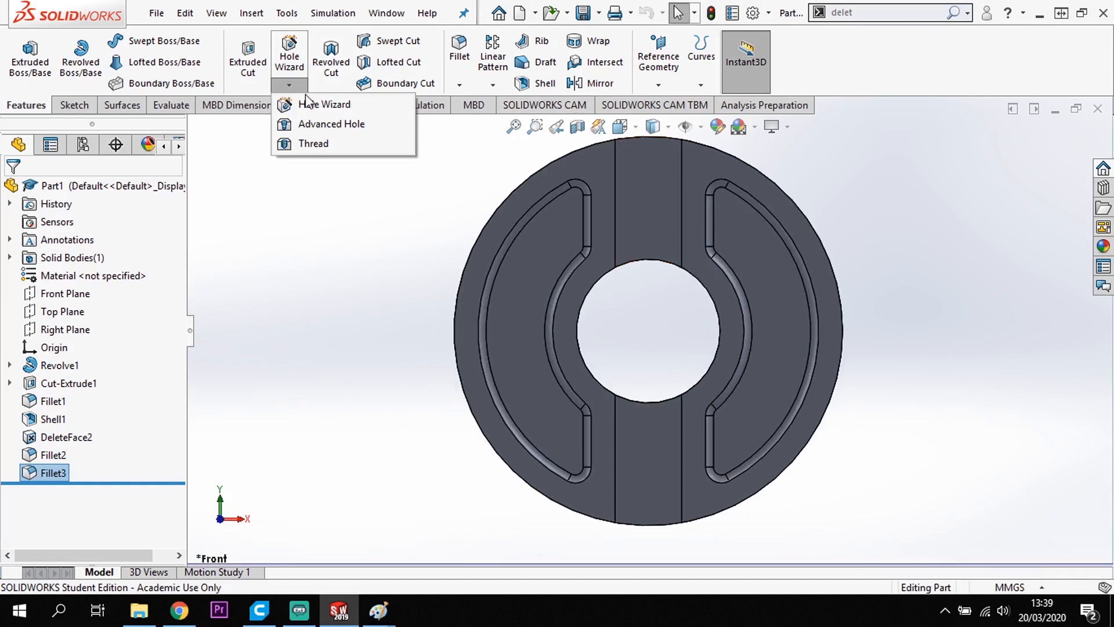
{"action": "left_click", "coordinate": [300, 64]}
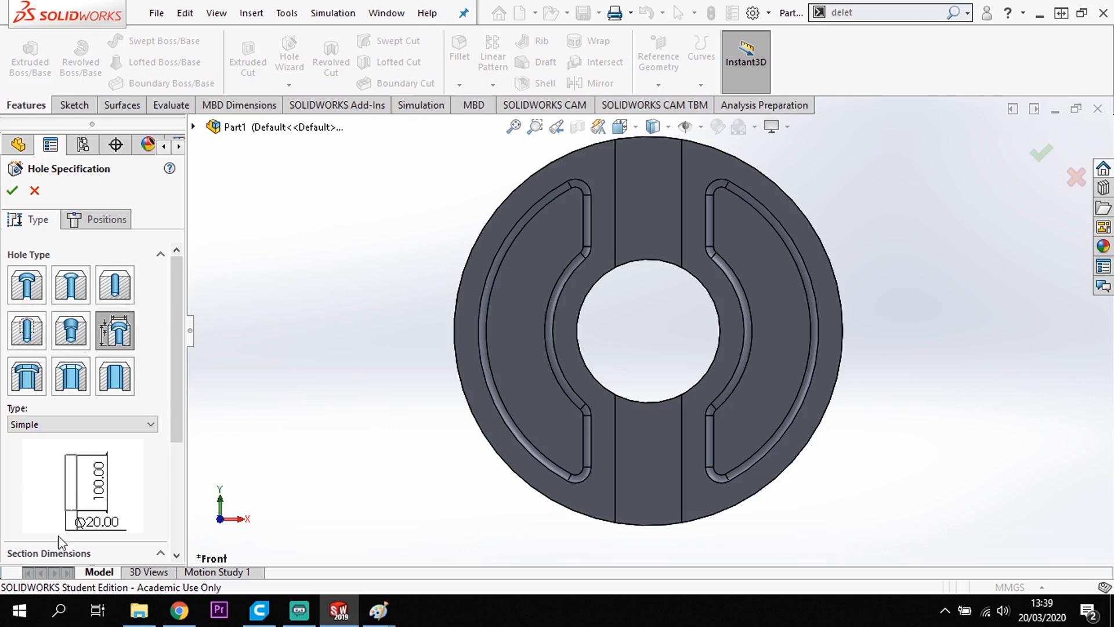
{"action": "left_click", "coordinate": [122, 290]}
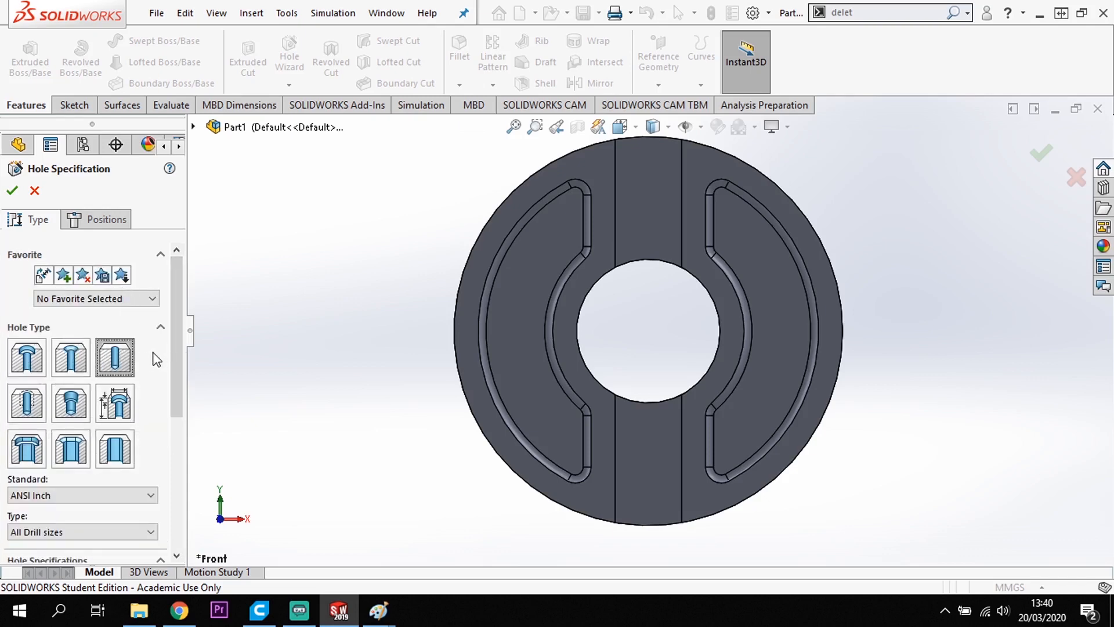
{"action": "left_click", "coordinate": [106, 371]}
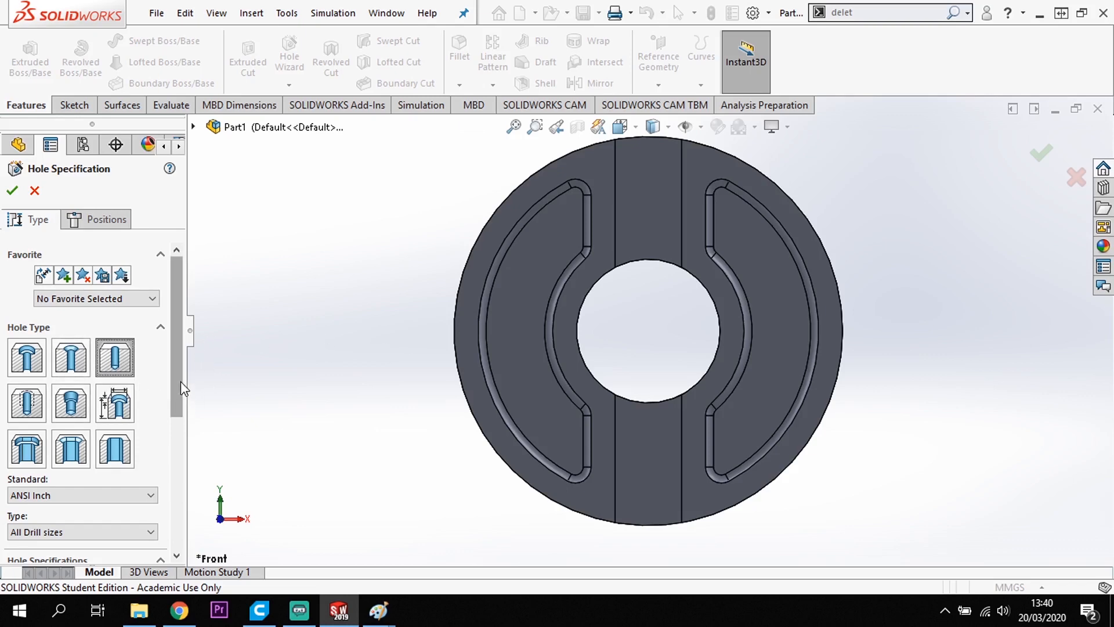
{"action": "scroll", "coordinate": [180, 381], "scroll_direction": "down", "scroll_amount": 3}
{"action": "left_click", "coordinate": [141, 451]}
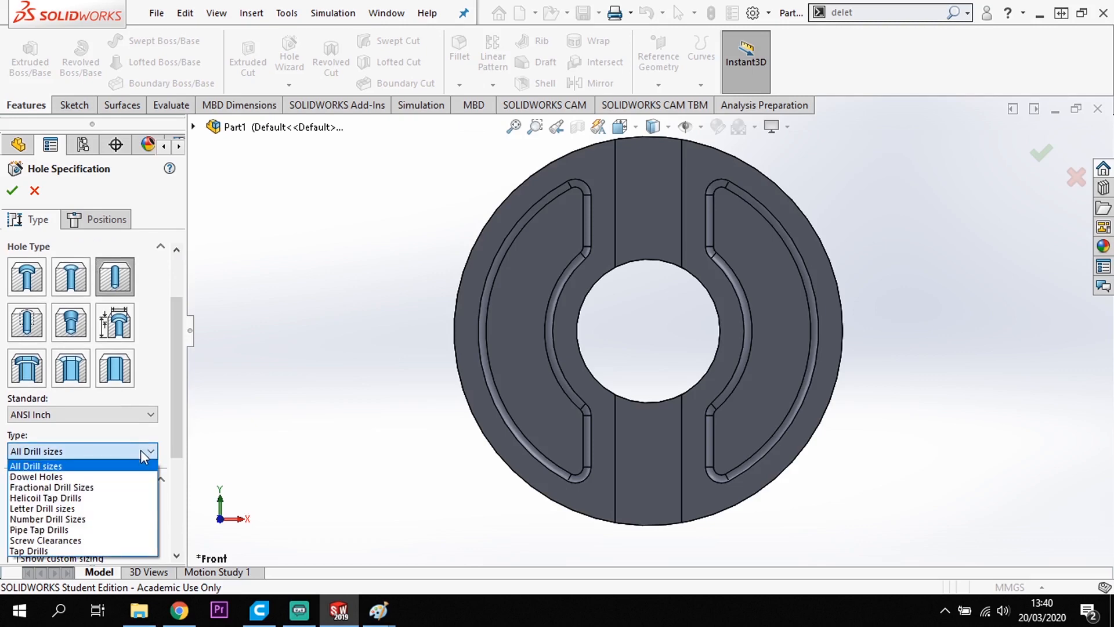
{"action": "left_click", "coordinate": [85, 467]}
{"action": "scroll", "coordinate": [108, 465], "scroll_direction": "down", "scroll_amount": 3}
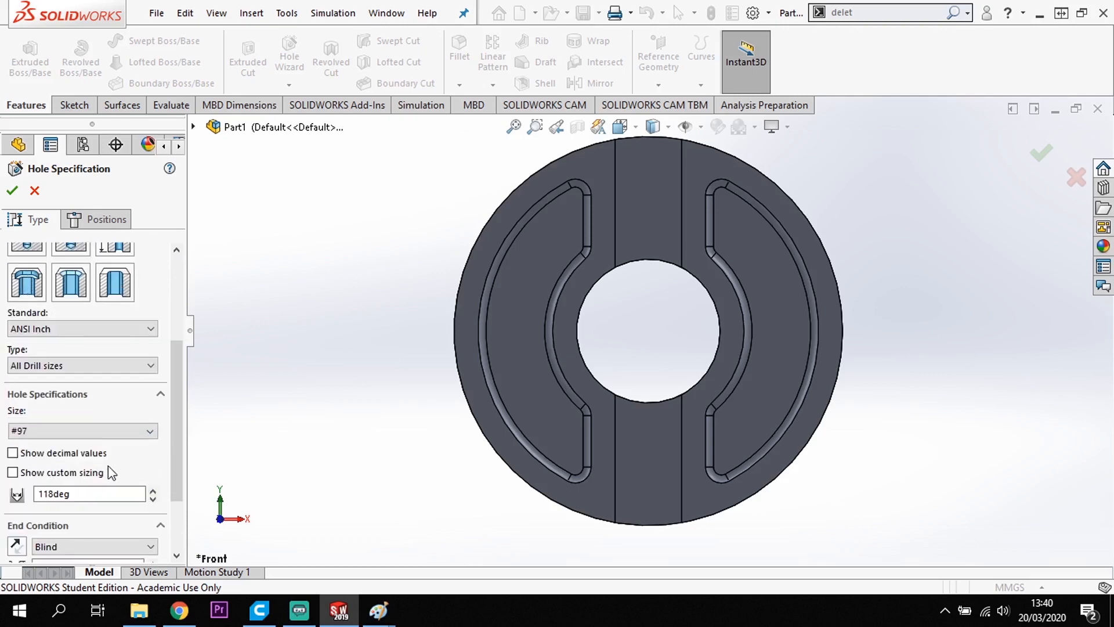
{"action": "left_click", "coordinate": [90, 329]}
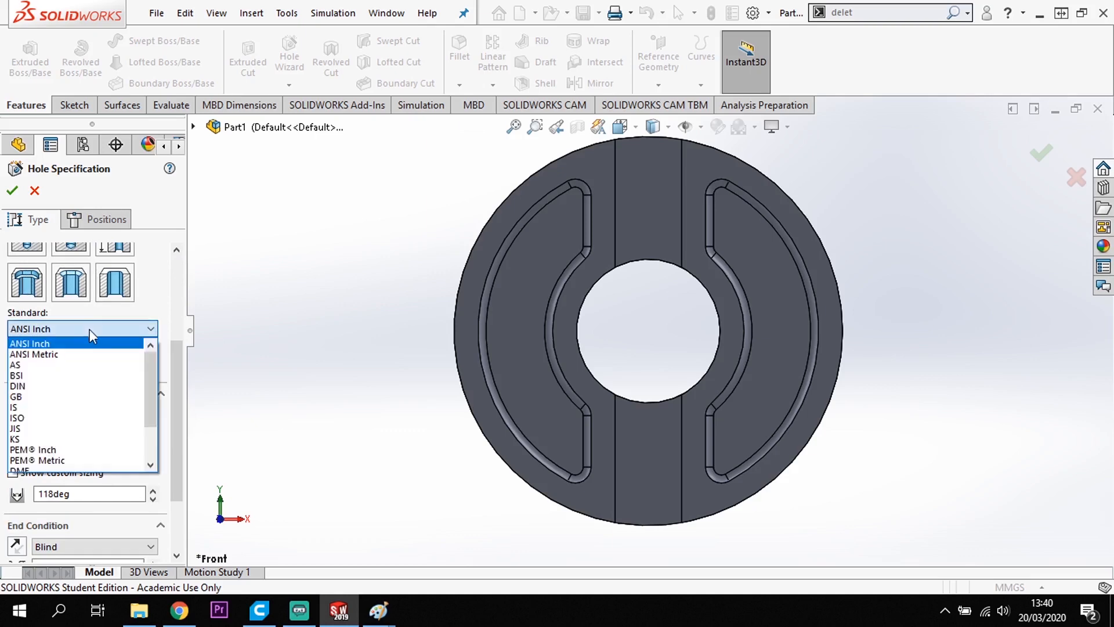
{"action": "left_click", "coordinate": [62, 361]}
Choose Drill sizes as the hole type and set the hole size to Ø9.0.
{"action": "left_click", "coordinate": [120, 434]}
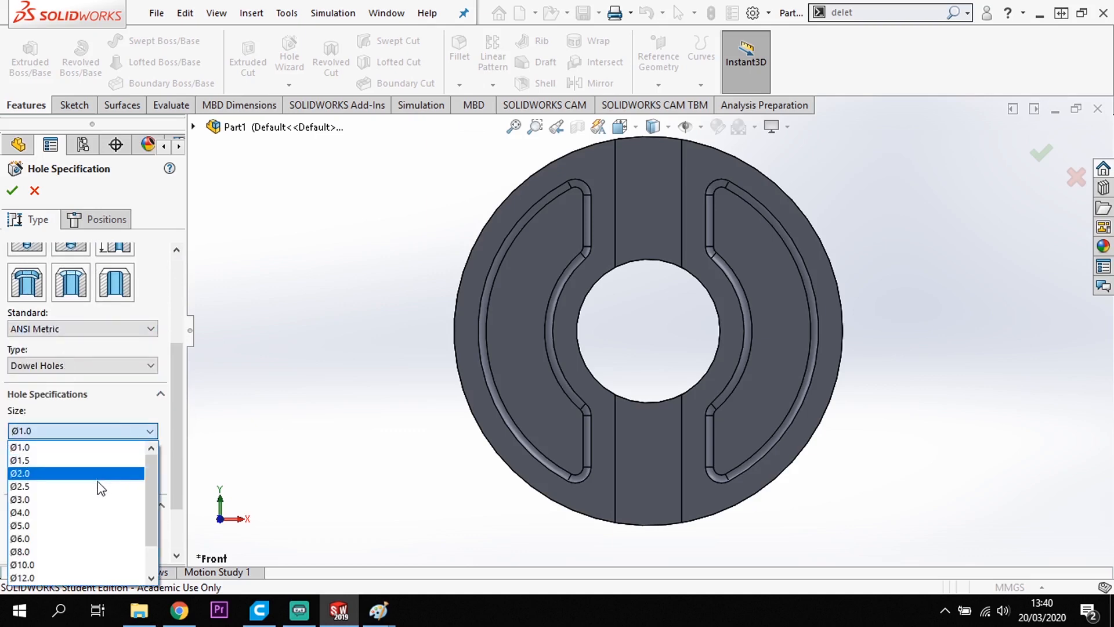
{"action": "scroll", "coordinate": [118, 485], "scroll_direction": "down", "scroll_amount": 1}
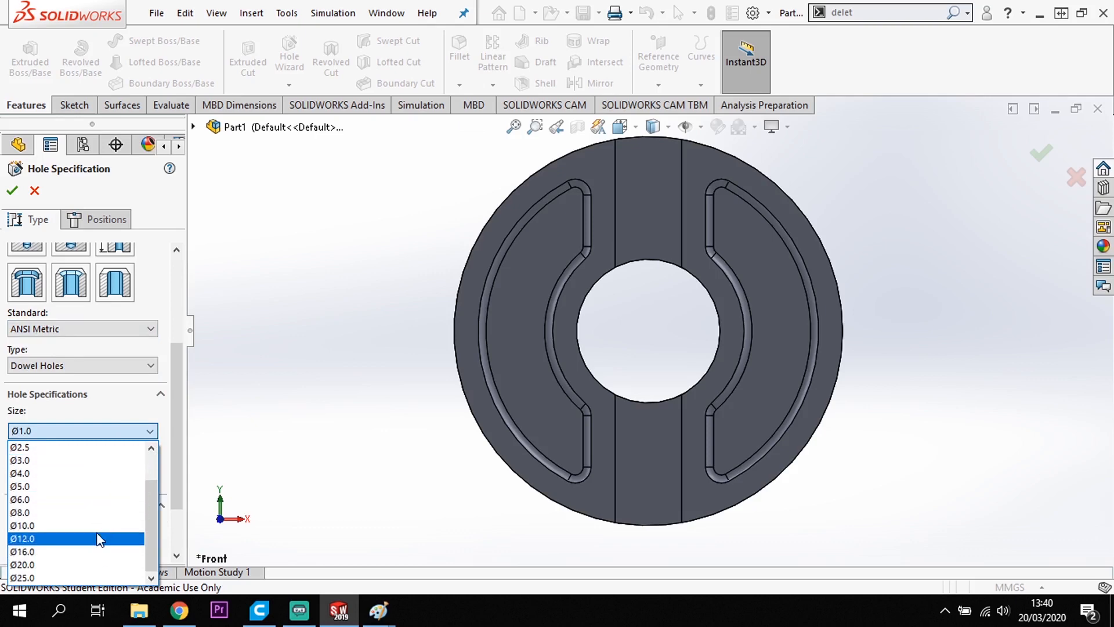
{"action": "left_click", "coordinate": [103, 403]}
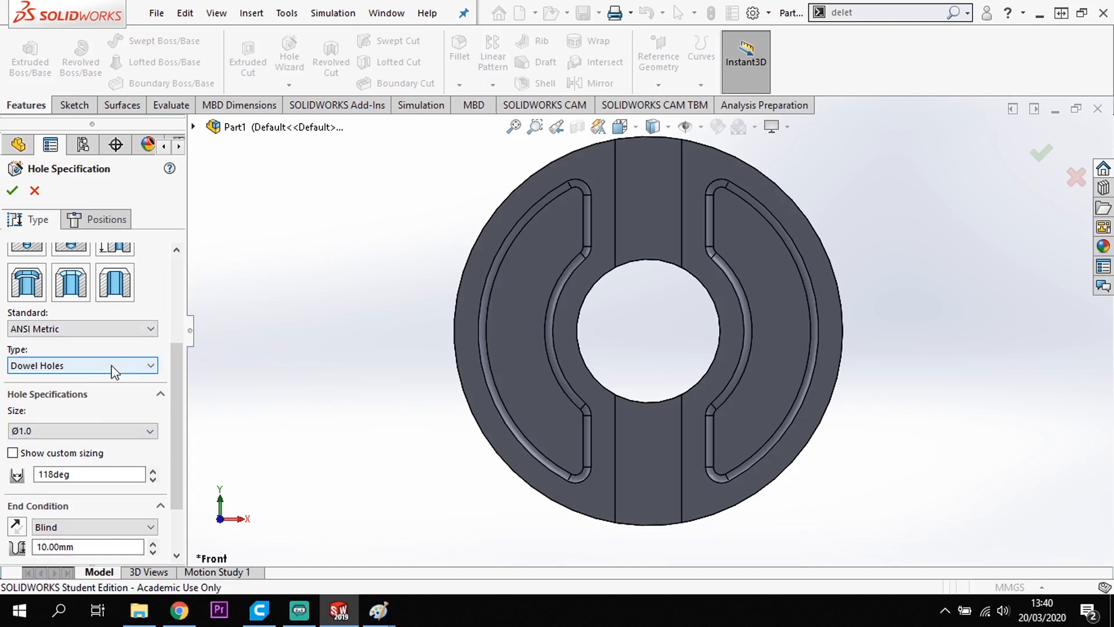
{"action": "left_click", "coordinate": [112, 371]}
{"action": "left_click", "coordinate": [96, 389]}
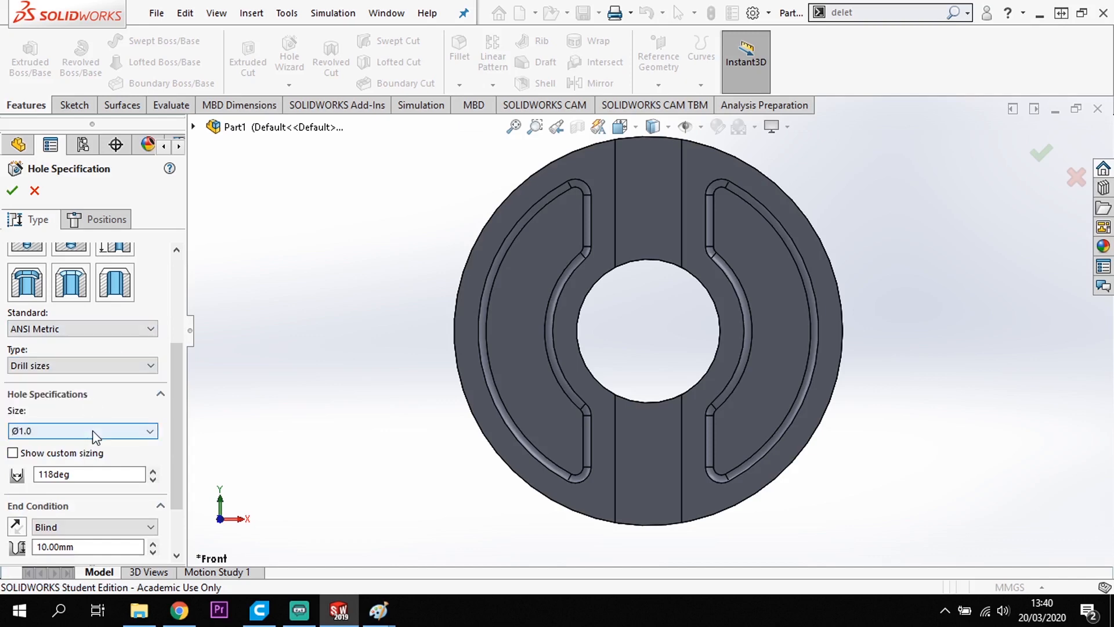
{"action": "left_click", "coordinate": [96, 435]}
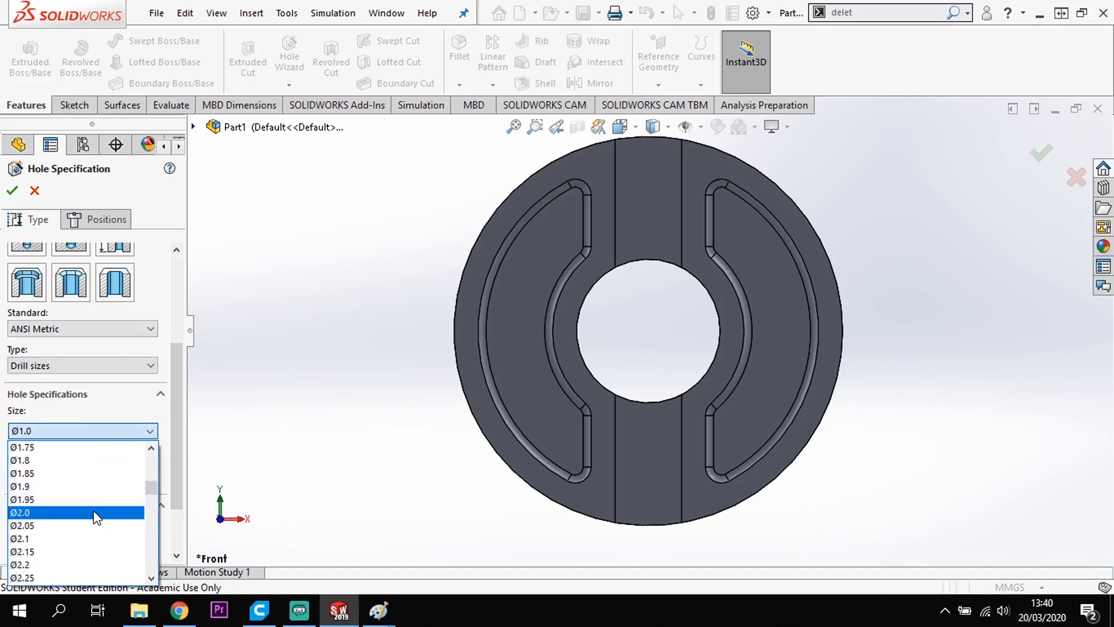
{"action": "scroll", "coordinate": [95, 516], "scroll_direction": "down", "scroll_amount": 20}
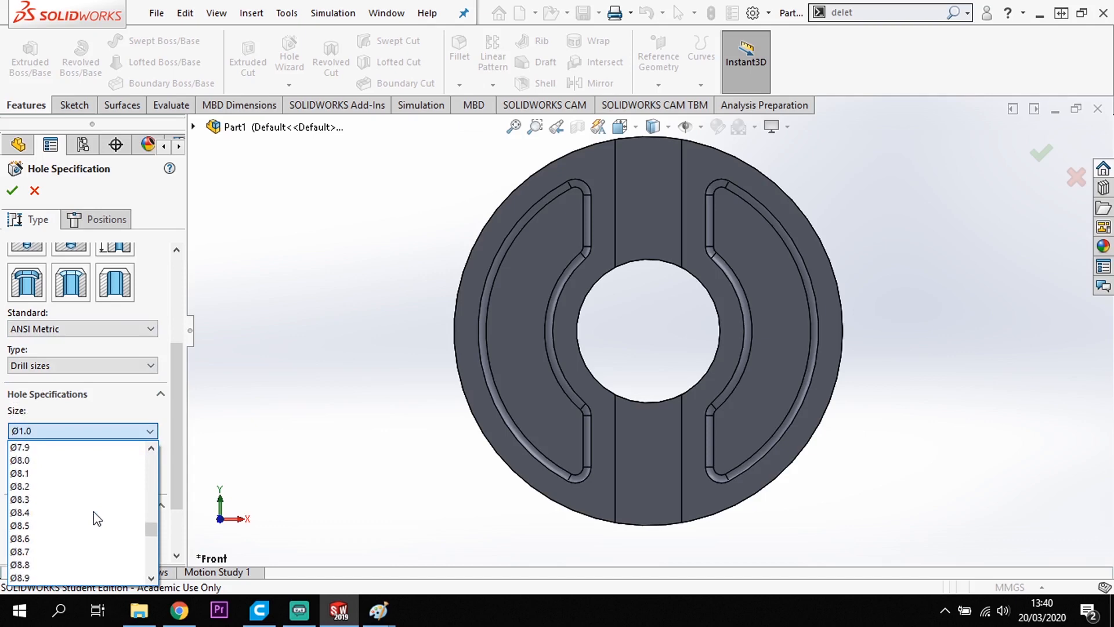
{"action": "left_click", "coordinate": [46, 514]}
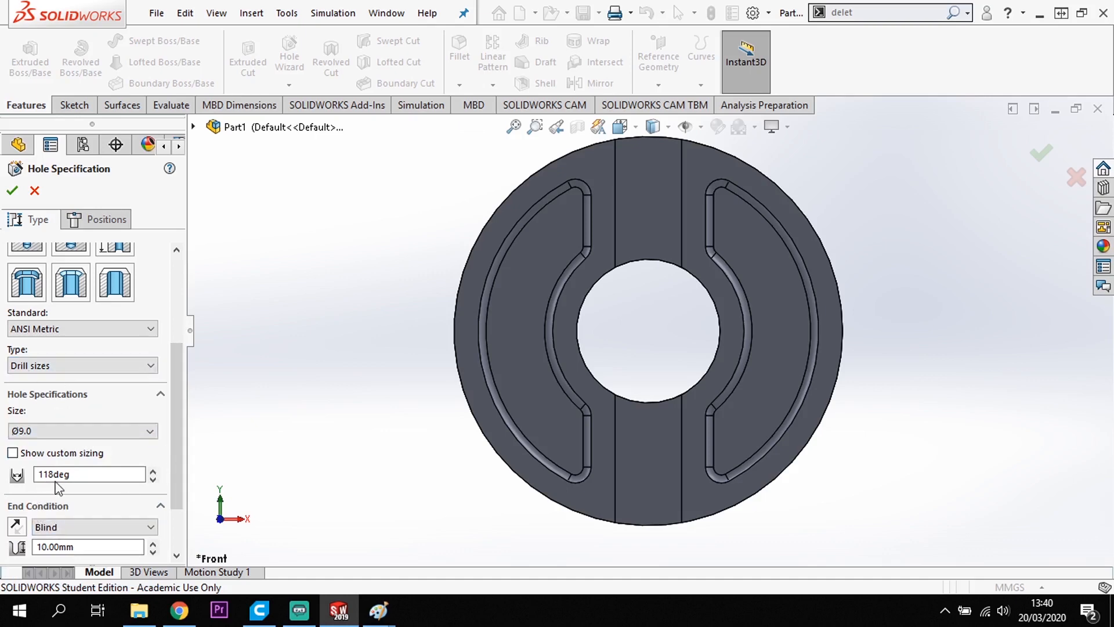
Set the blind hole depth to 9 mm and reselect the Ø9.0 drill size.
{"action": "double_click", "coordinate": [95, 549]}
{"action": "type", "text": "9"}
{"action": "key", "text": "Return"}
{"action": "left_click_drag", "start_coordinate": [172, 377], "coordinate": [177, 286]}
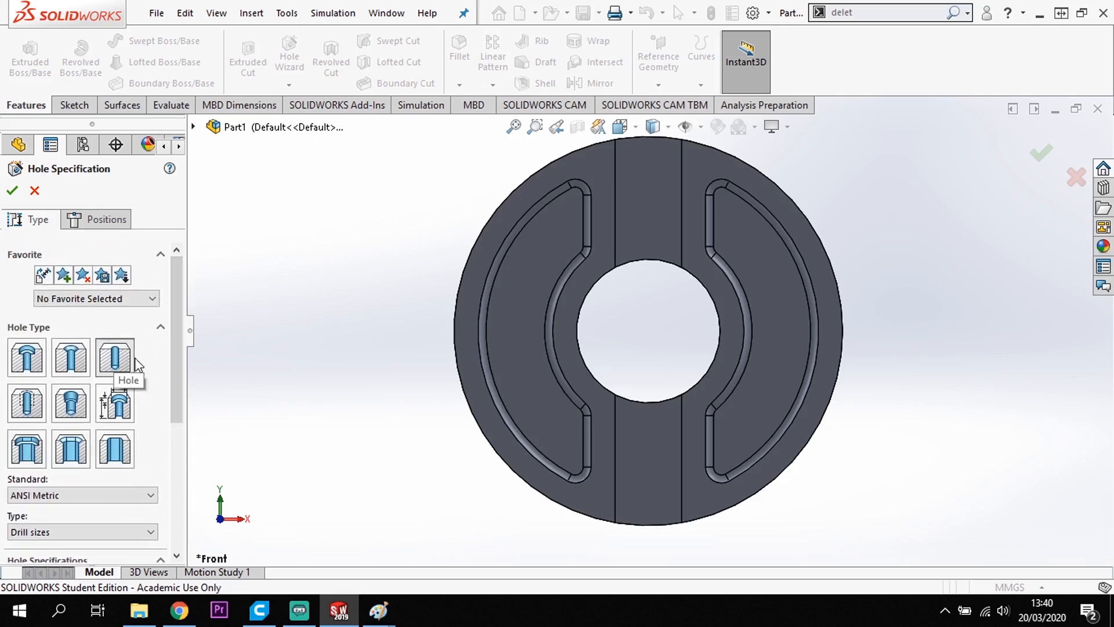
{"action": "left_click_drag", "start_coordinate": [176, 338], "coordinate": [169, 395]}
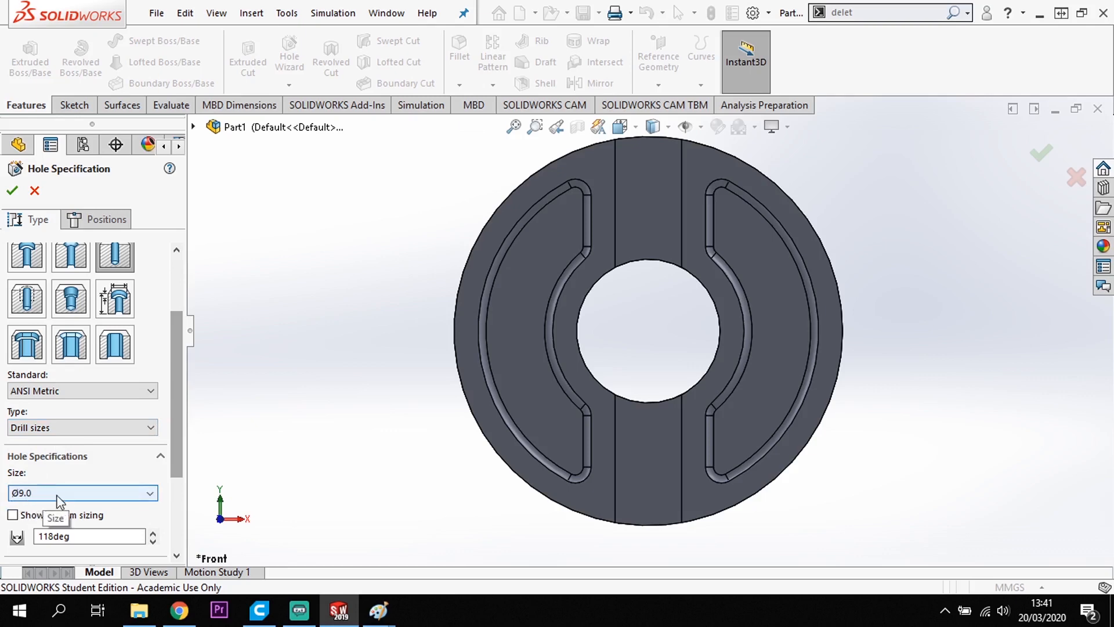
{"action": "scroll", "coordinate": [116, 509], "scroll_direction": "down", "scroll_amount": 2}
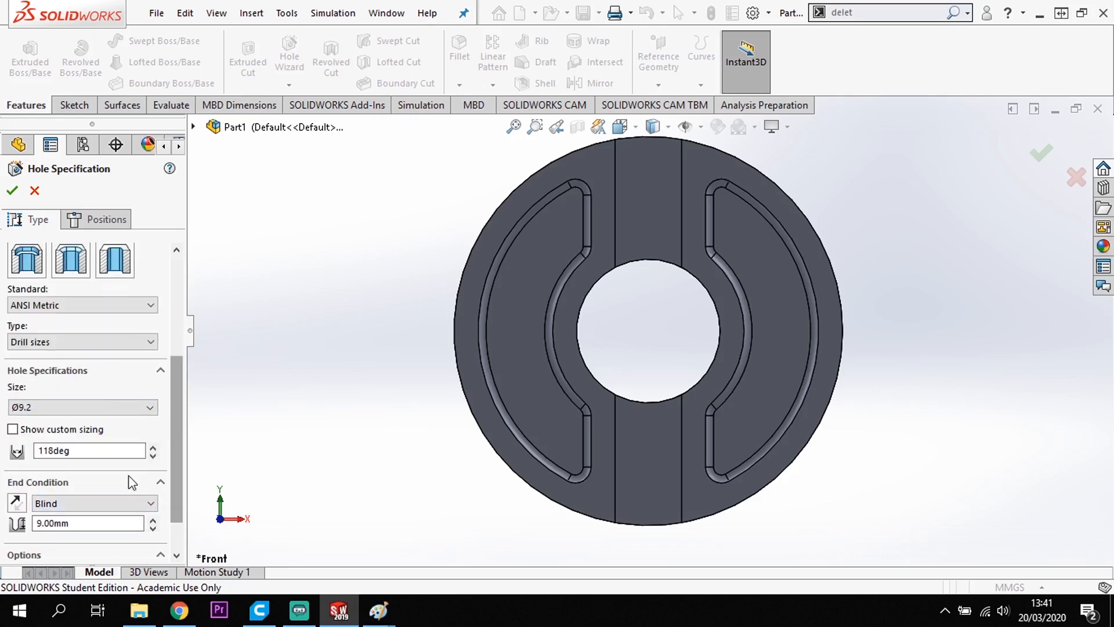
{"action": "left_click", "coordinate": [131, 410]}
{"action": "scroll", "coordinate": [85, 442], "scroll_direction": "up", "scroll_amount": 2}
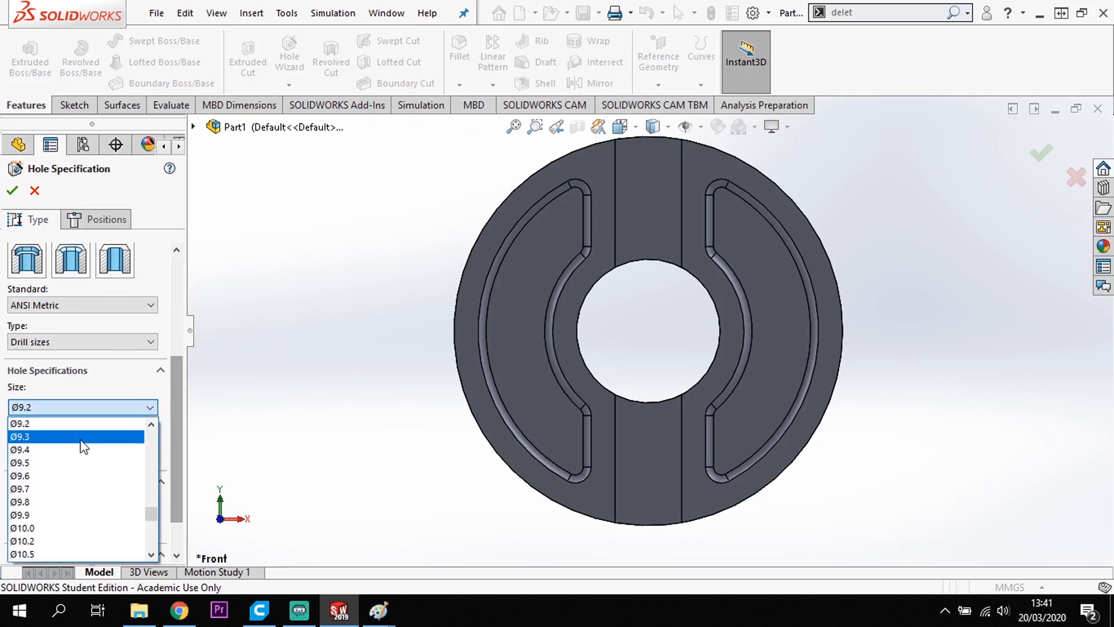
{"action": "left_click", "coordinate": [100, 447]}
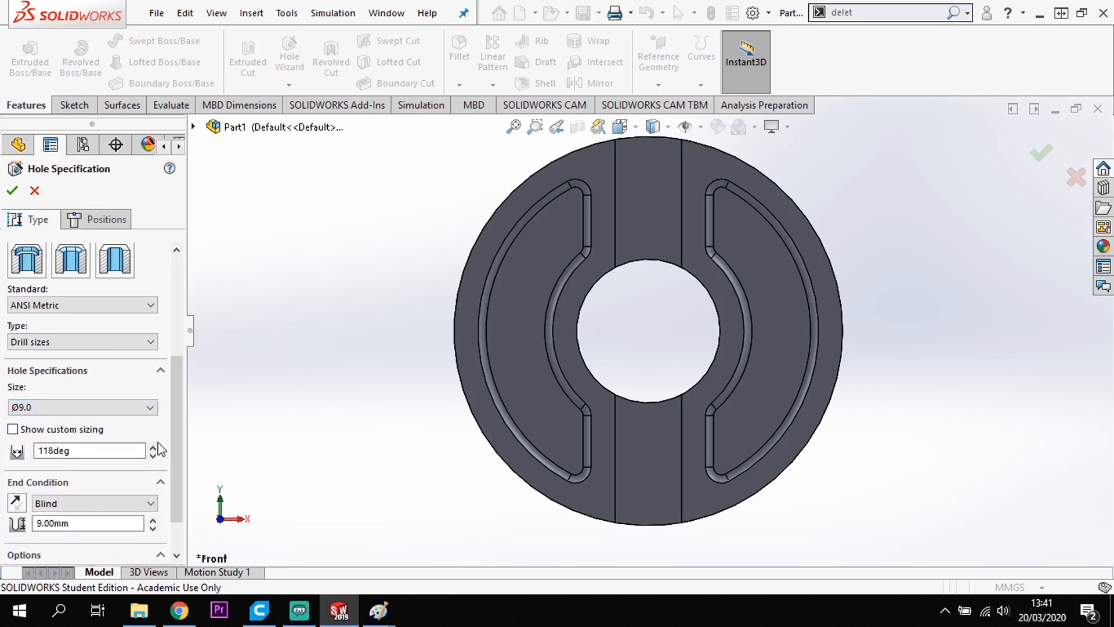
{"action": "left_click_drag", "start_coordinate": [179, 448], "coordinate": [177, 477]}
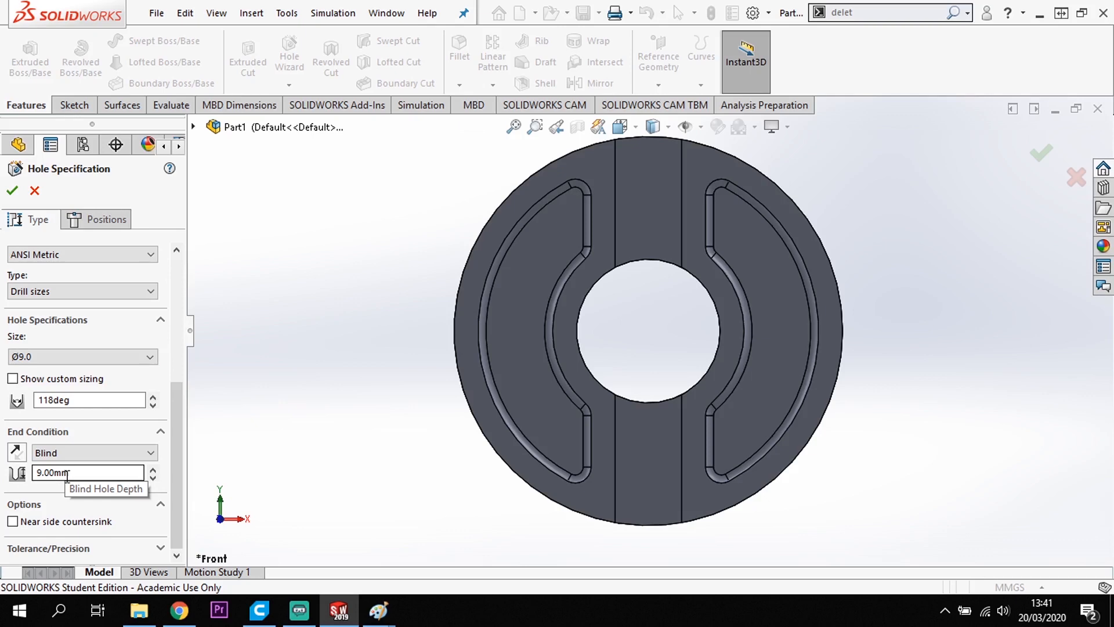
Place two hole centres in line with the origin on the slot faces, about 46 mm above and 47 mm below it.
{"action": "left_click", "coordinate": [96, 224]}
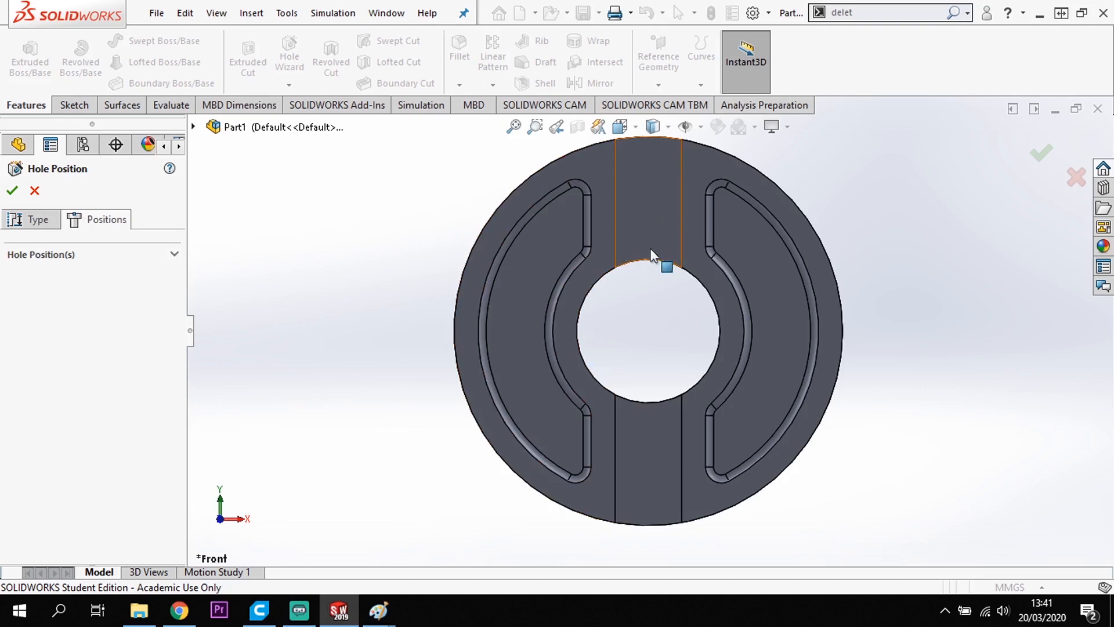
{"action": "left_click", "coordinate": [649, 223]}
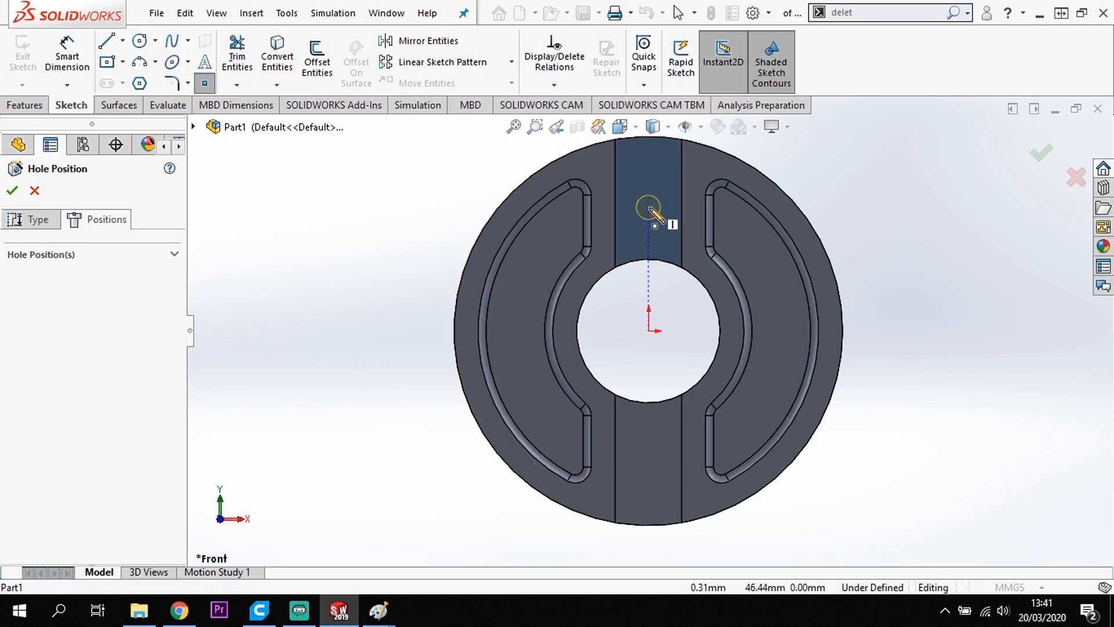
{"action": "left_click", "coordinate": [649, 208]}
{"action": "left_click", "coordinate": [649, 456]}
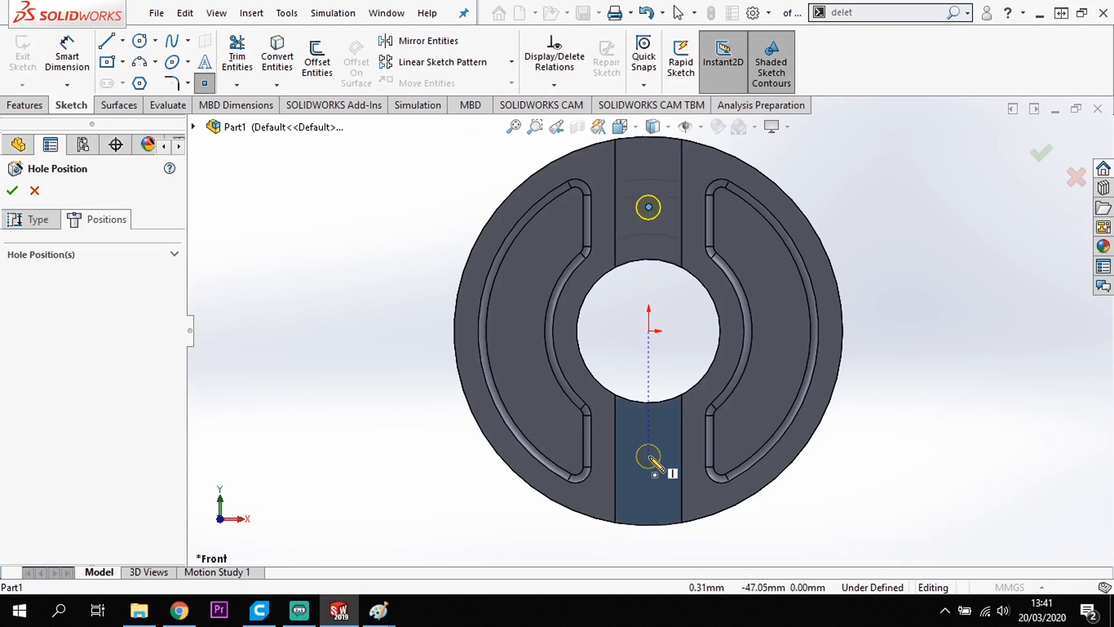
{"action": "key", "text": "Escape"}
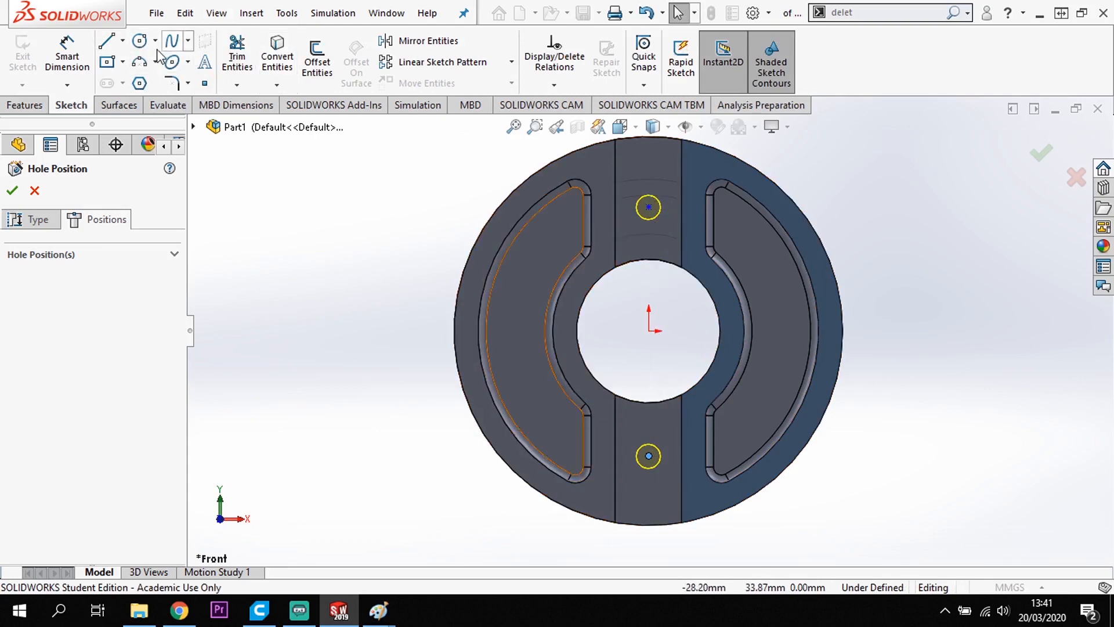
Sketch a circle about 93 mm in diameter, centred on the origin and passing through the upper hole centre.
{"action": "left_click", "coordinate": [140, 44]}
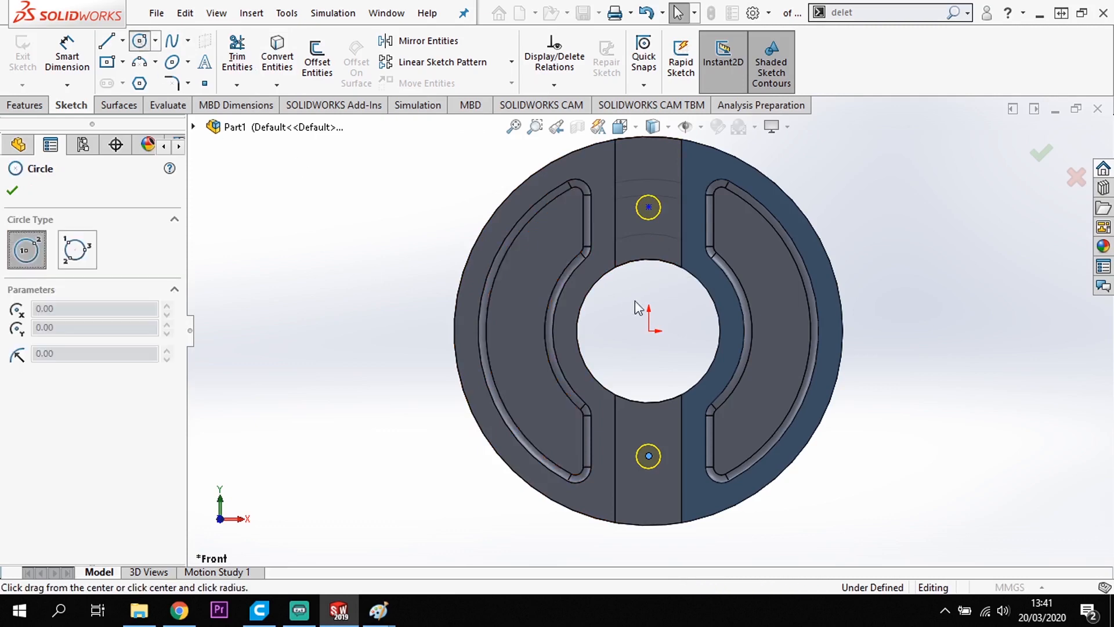
{"action": "left_click", "coordinate": [649, 330]}
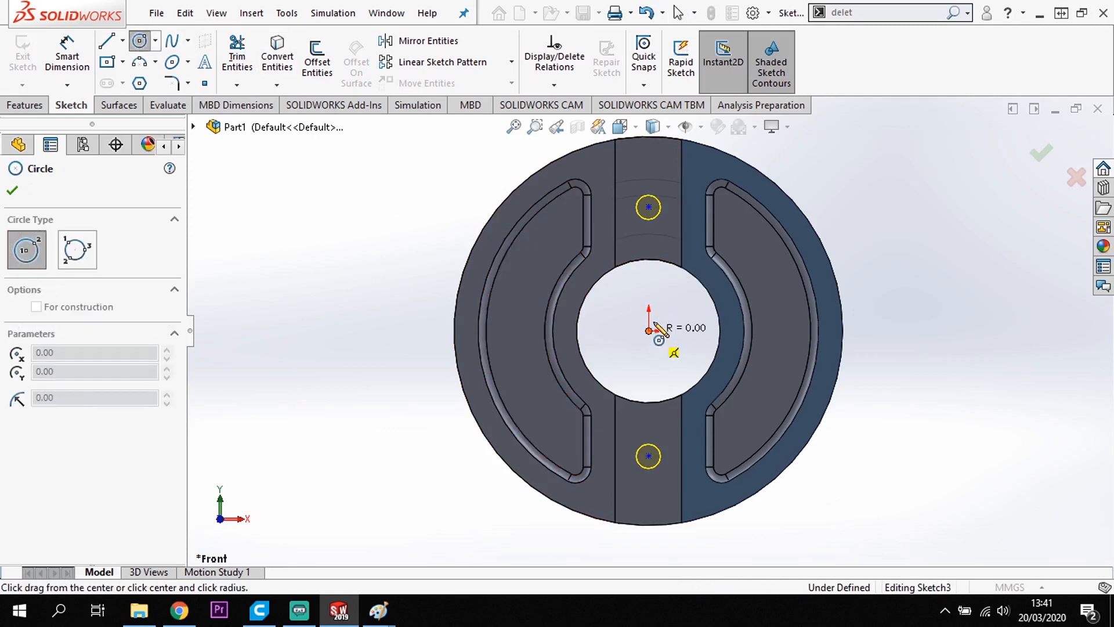
{"action": "left_click", "coordinate": [649, 206]}
{"action": "key", "text": "Escape"}
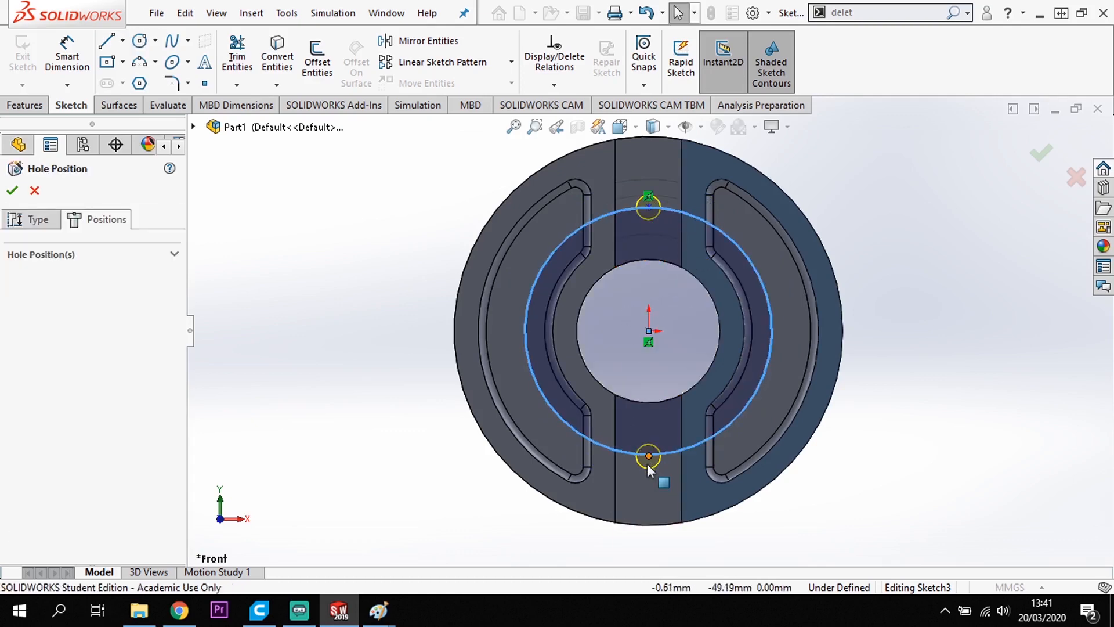
Make the lower hole centre coincident with the circle and convert the circle to construction geometry.
{"action": "scroll", "coordinate": [649, 459], "scroll_direction": "down", "scroll_amount": 3}
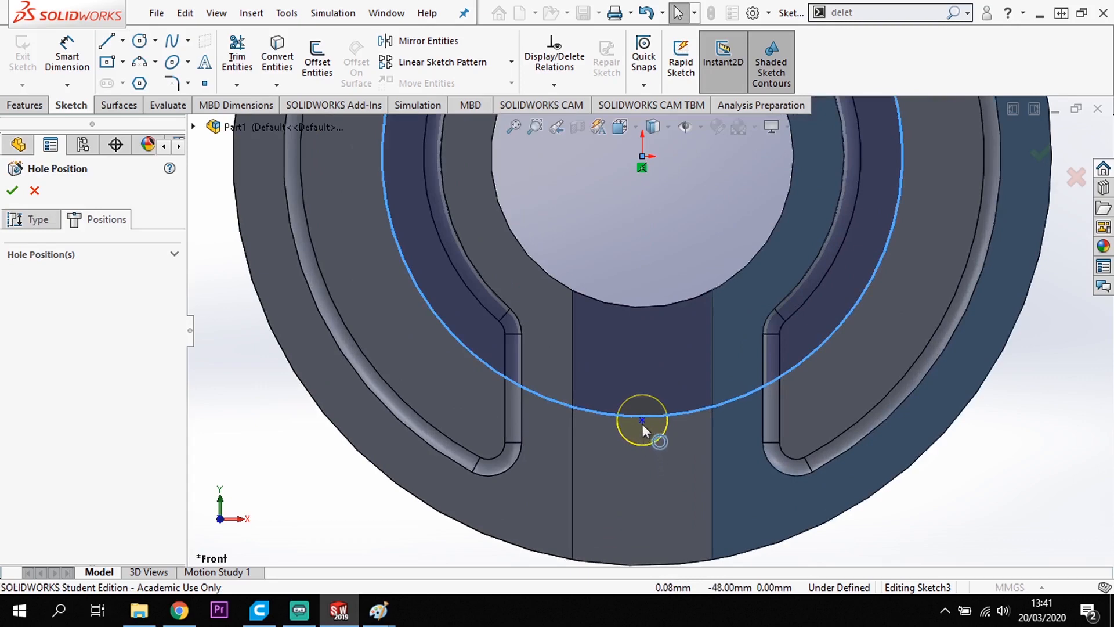
{"action": "mouse_move", "coordinate": [642, 420]}
{"action": "left_mouse_down"}
{"action": "mouse_move", "coordinate": [640, 446]}
{"action": "mouse_move", "coordinate": [642, 416]}
{"action": "left_mouse_up"}
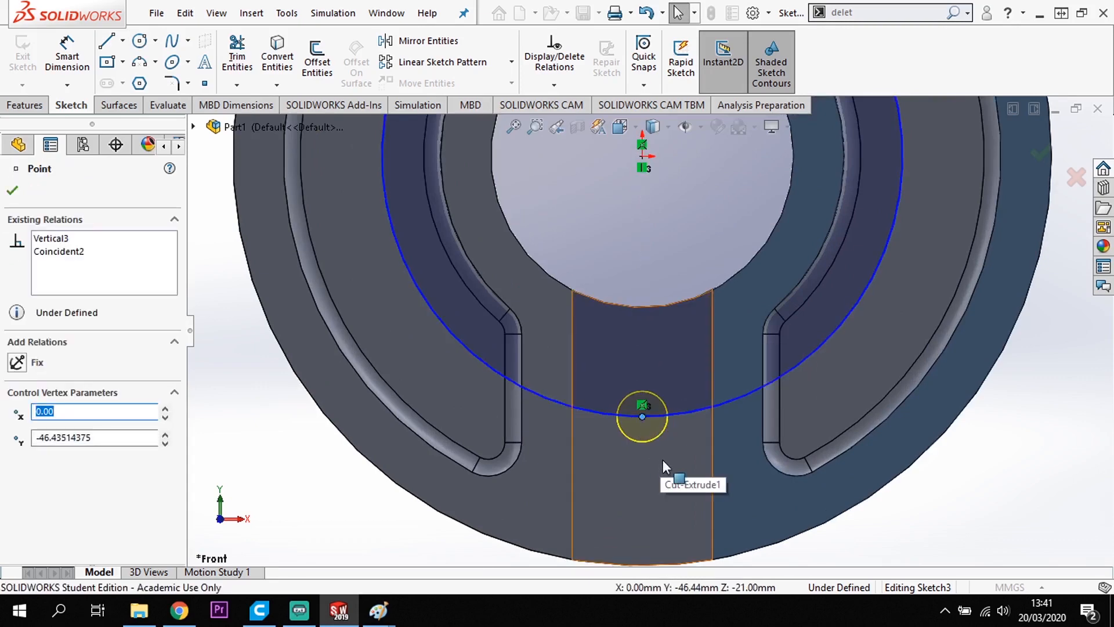
{"action": "left_click", "coordinate": [662, 460]}
{"action": "left_click", "coordinate": [694, 408]}
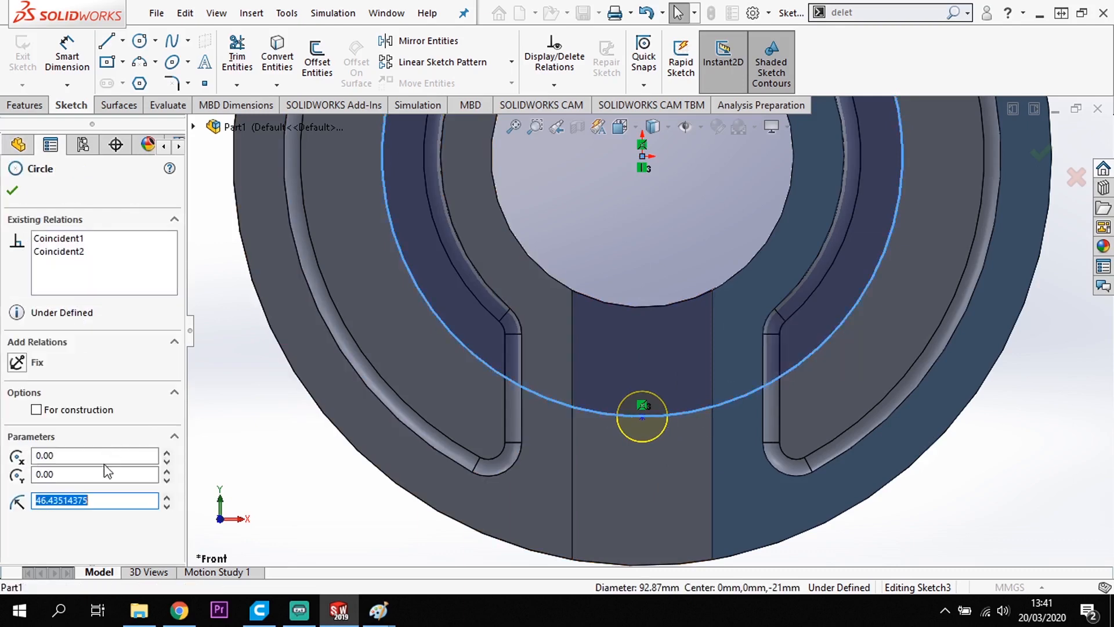
{"action": "left_click", "coordinate": [36, 410]}
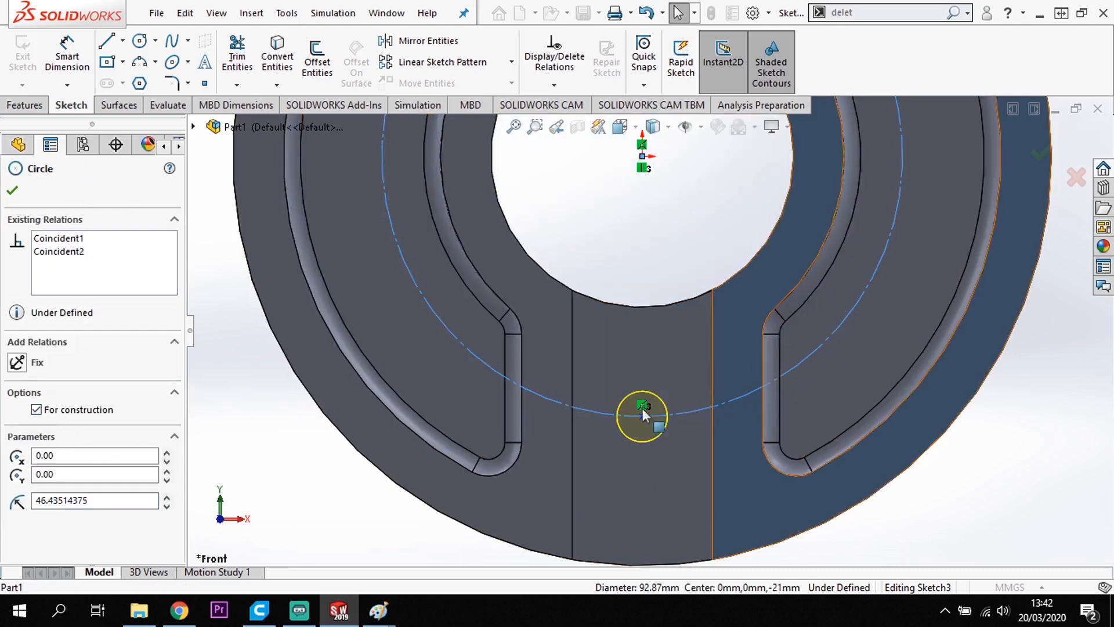
Dimension the construction circle through the two hole centres to a diameter of 86 mm.
{"action": "left_click", "coordinate": [67, 56]}
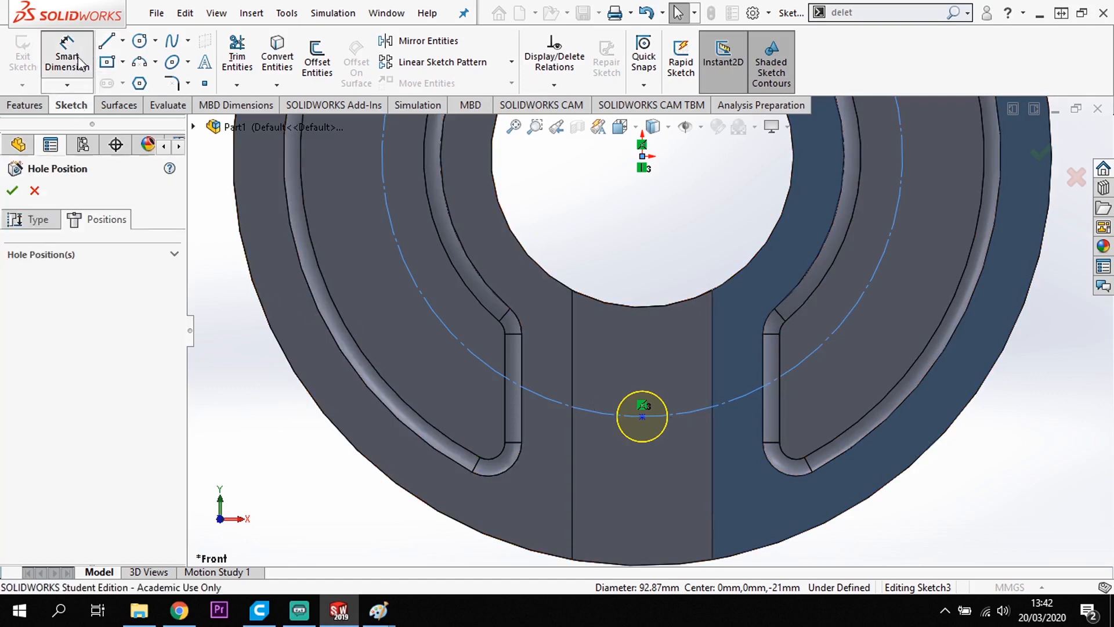
{"action": "left_click", "coordinate": [813, 351]}
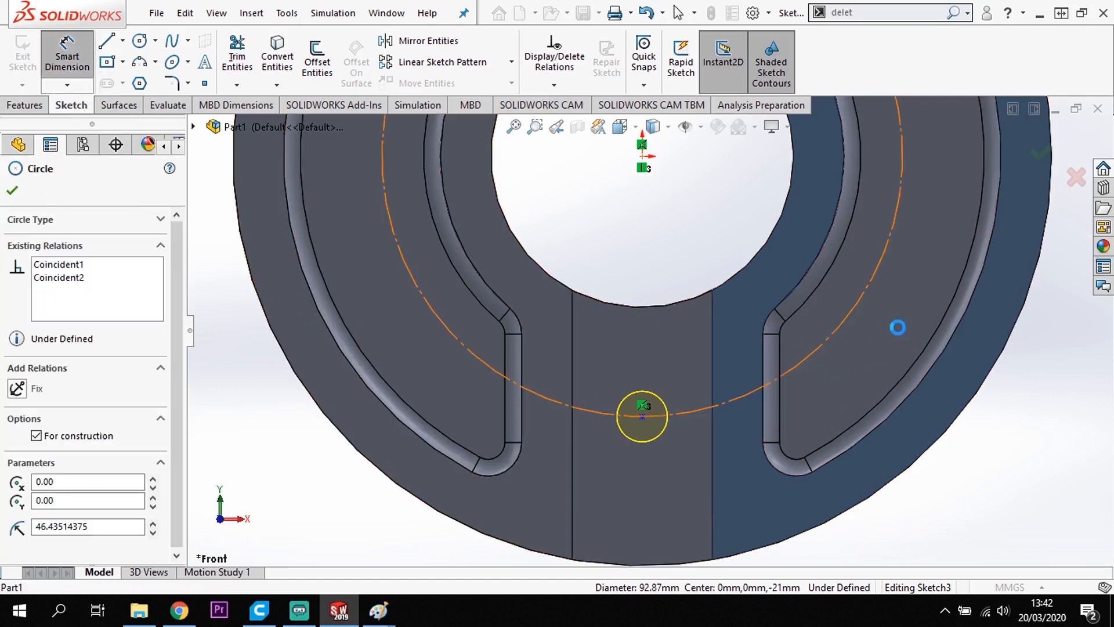
{"action": "left_click", "coordinate": [923, 345]}
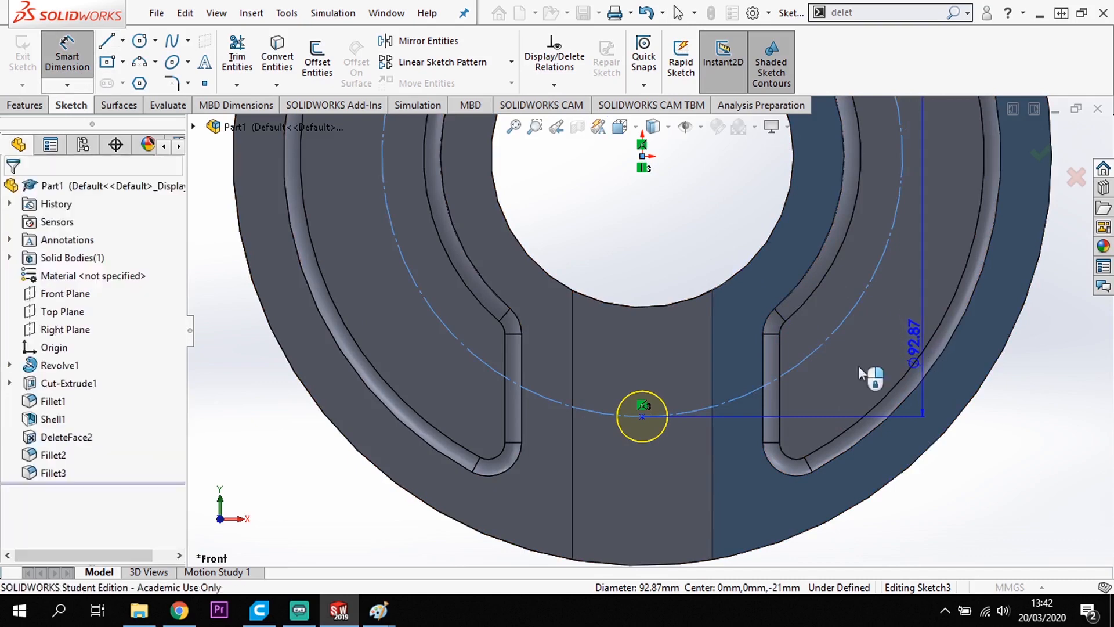
{"action": "left_click", "coordinate": [633, 431]}
{"action": "type", "text": "8"}
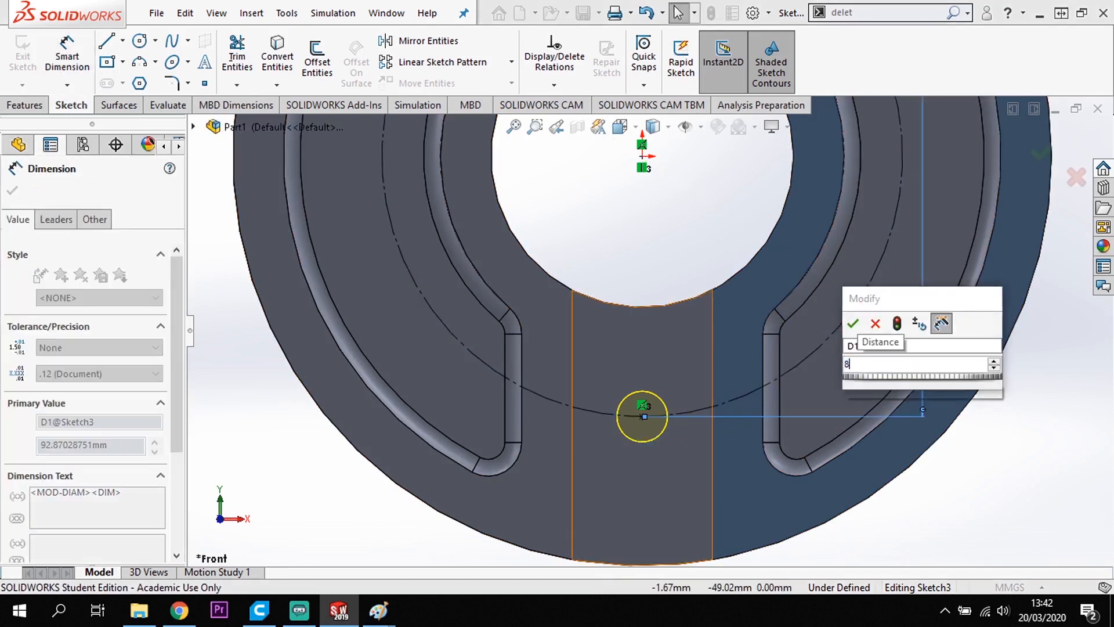
{"action": "type", "text": "6"}
{"action": "key", "text": "Return"}
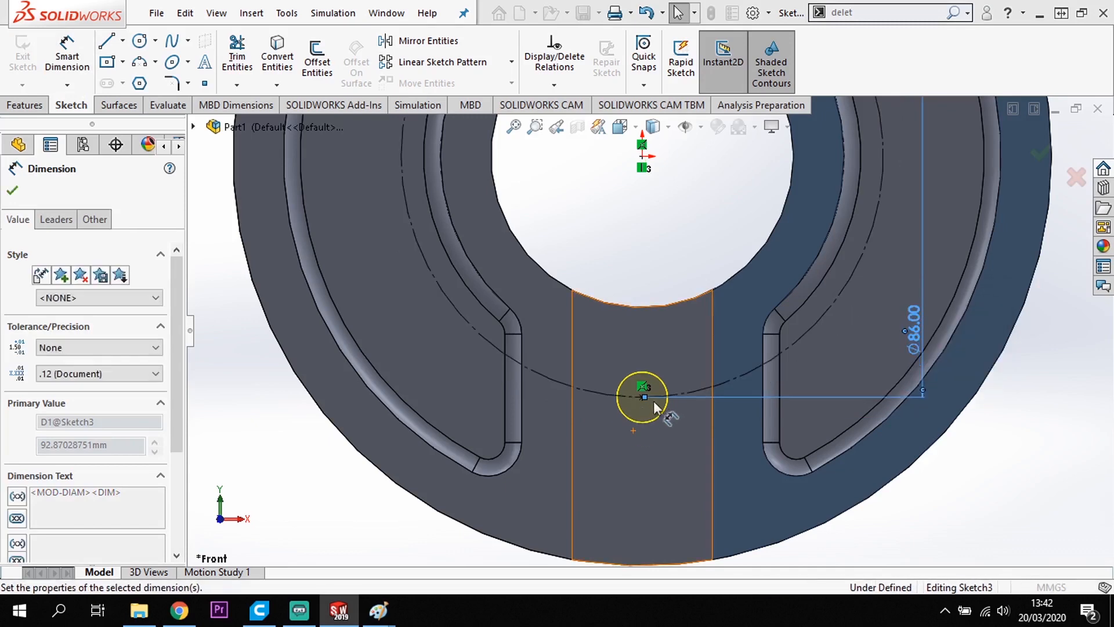
{"action": "scroll", "coordinate": [664, 409], "scroll_direction": "up", "scroll_amount": 5}
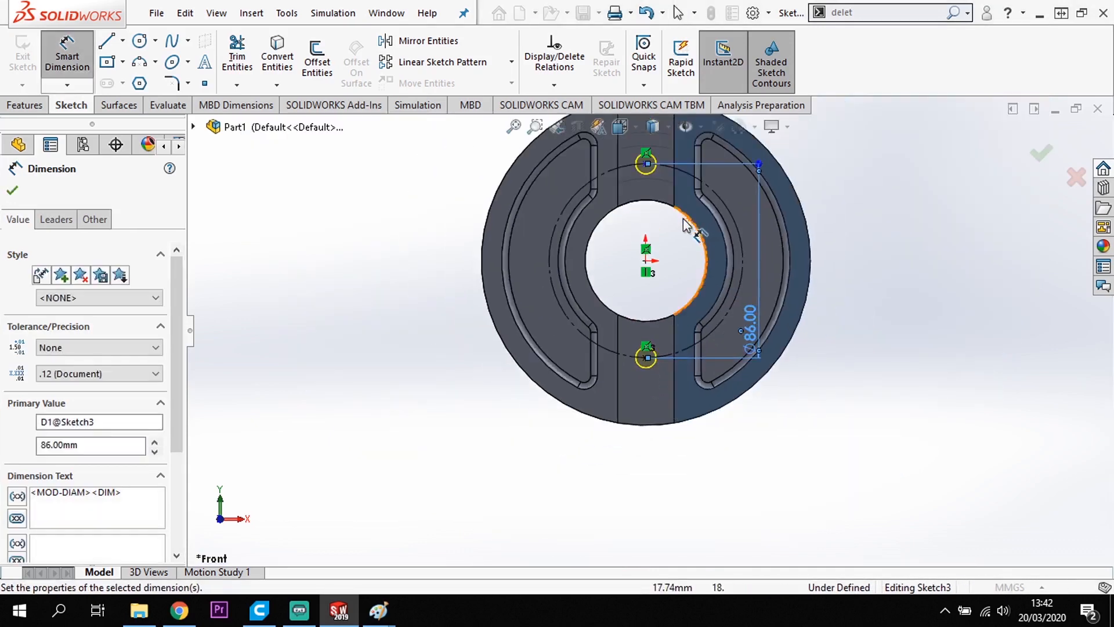
{"action": "scroll", "coordinate": [680, 190], "scroll_direction": "up", "scroll_amount": 2}
{"action": "scroll", "coordinate": [674, 187], "scroll_direction": "down", "scroll_amount": 4}
{"action": "scroll", "coordinate": [640, 429], "scroll_direction": "up", "scroll_amount": 1}
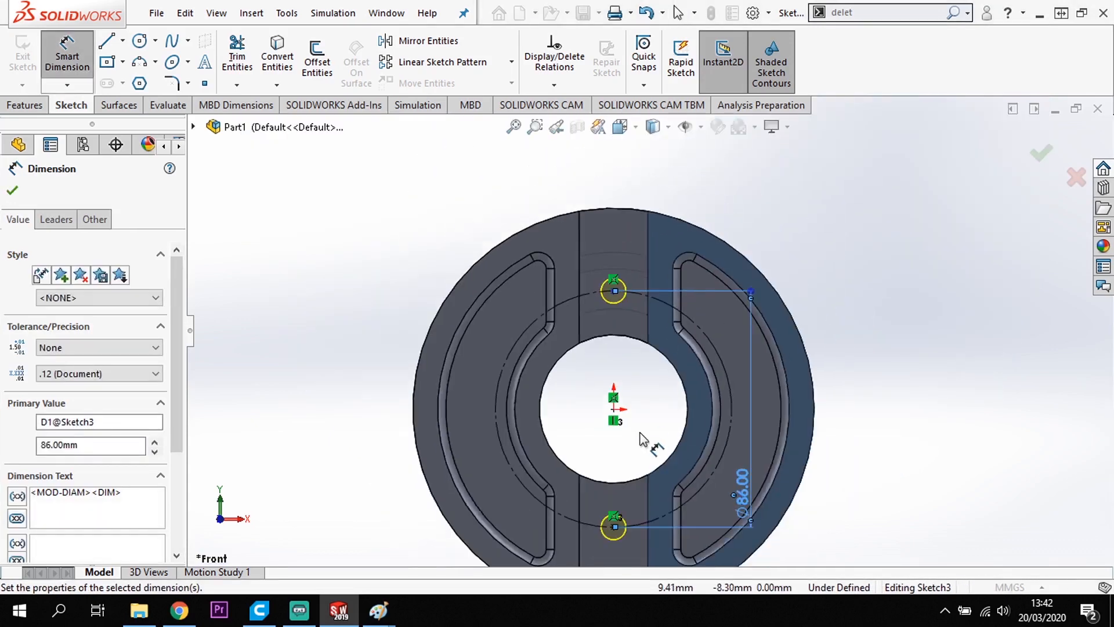
{"action": "scroll", "coordinate": [653, 447], "scroll_direction": "down", "scroll_amount": 1}
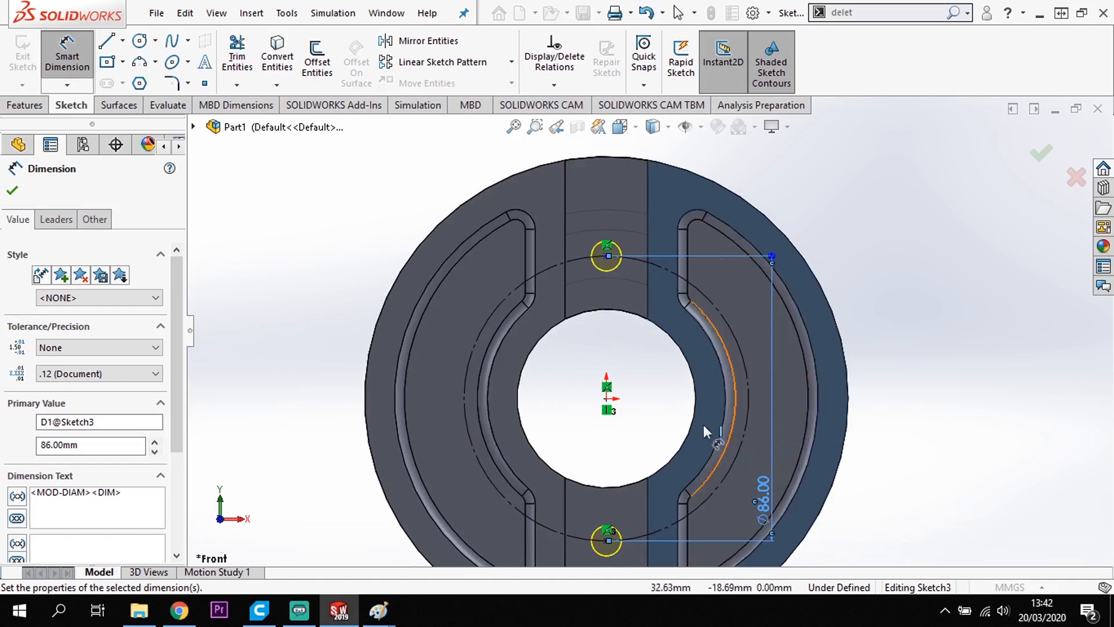
{"action": "key", "text": "Escape"}
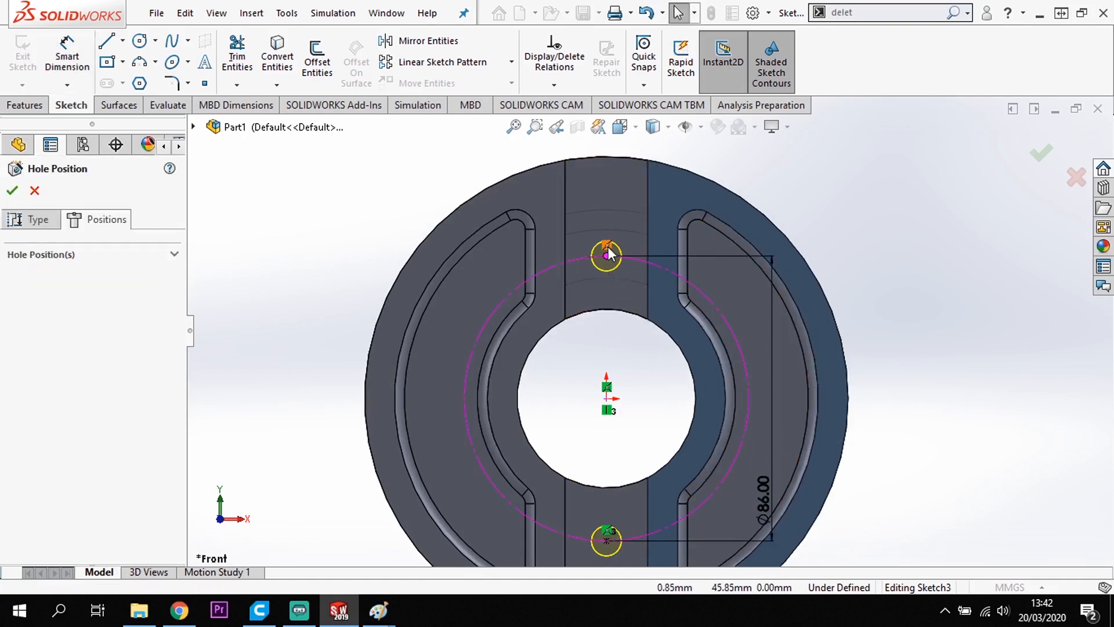
Add a vertical relation between both hole centres and the origin, and finish the Ø9.0 hole feature.
{"action": "left_click", "coordinate": [607, 256]}
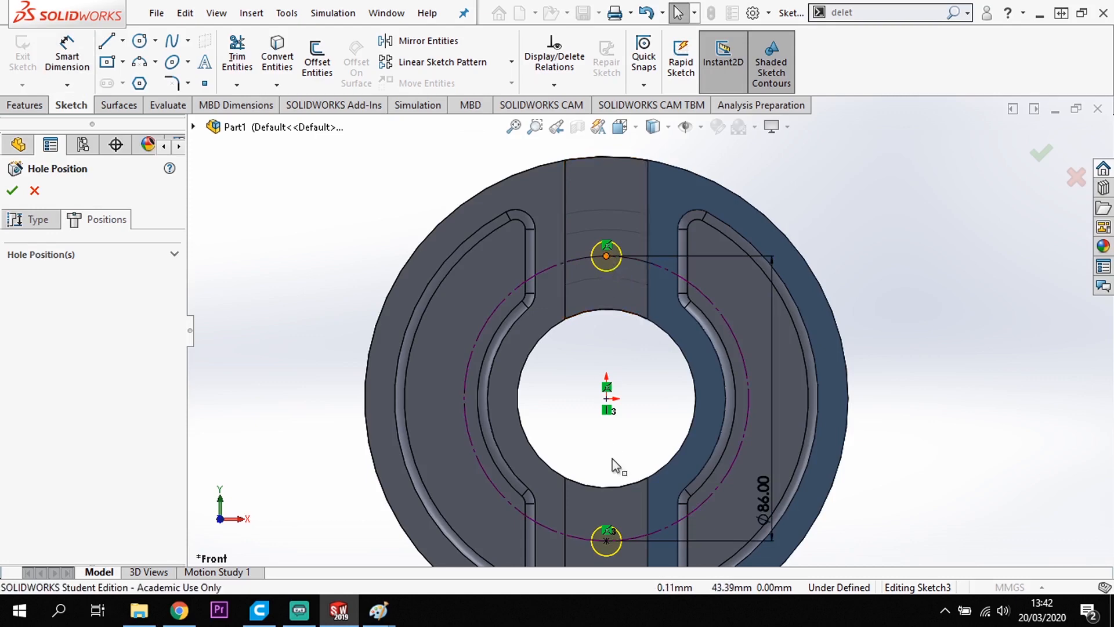
{"action": "left_click", "coordinate": [607, 542], "text": "ctrl"}
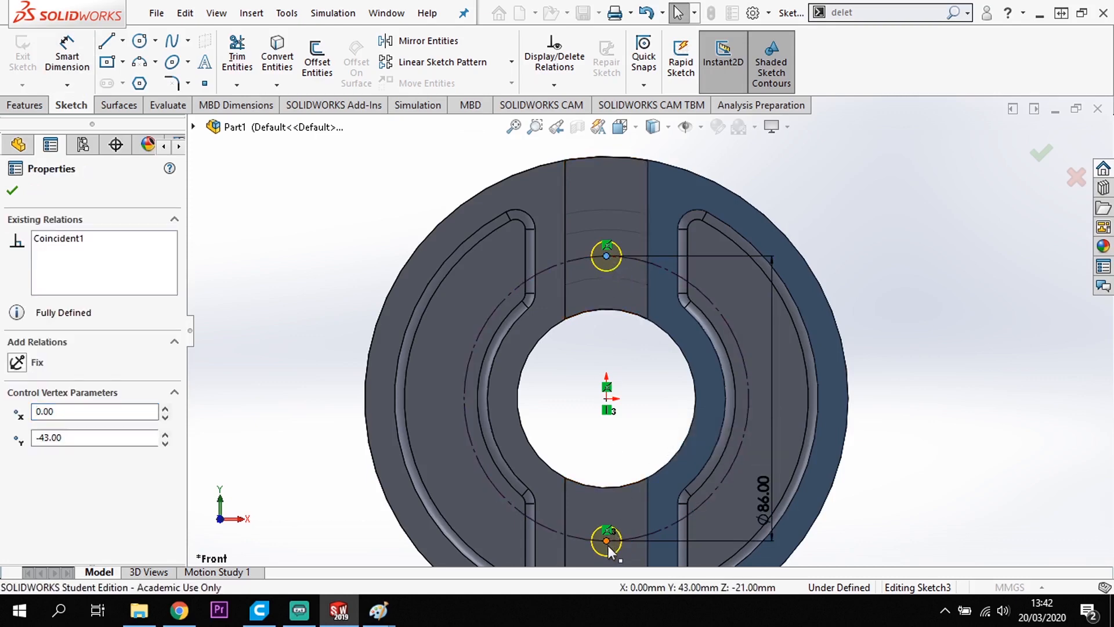
{"action": "left_click", "coordinate": [606, 399], "text": "ctrl"}
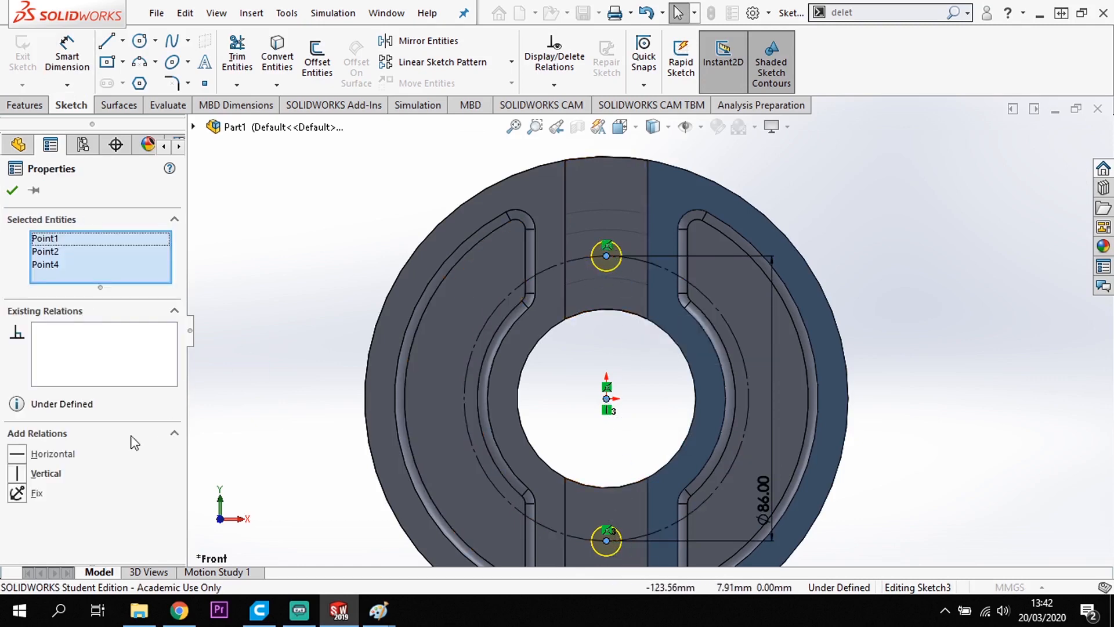
{"action": "left_click", "coordinate": [18, 474]}
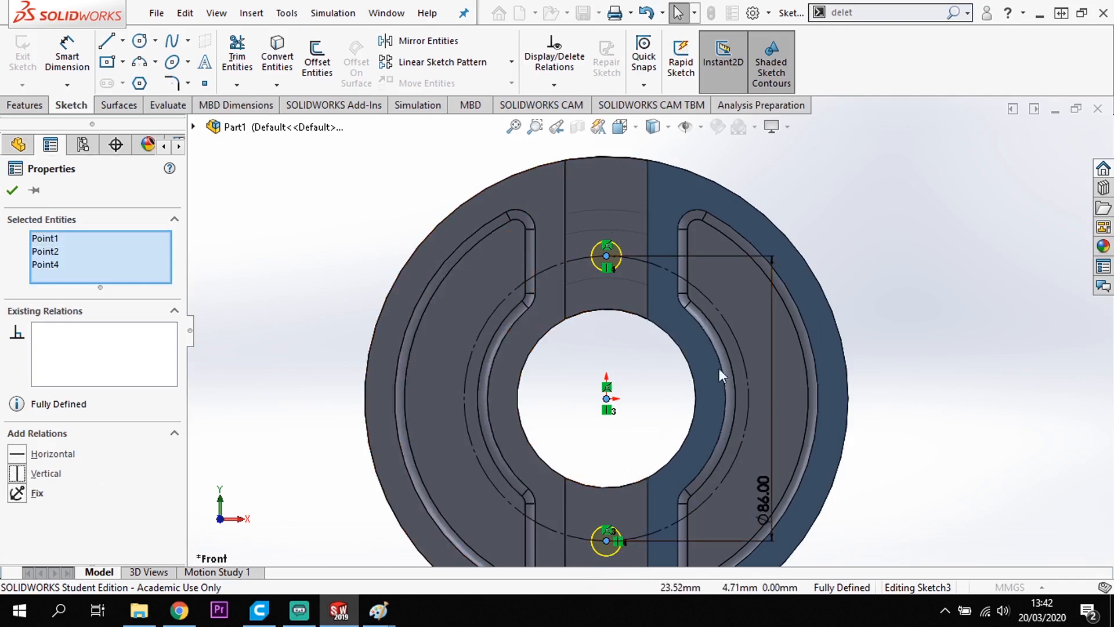
{"action": "key", "text": "Escape"}
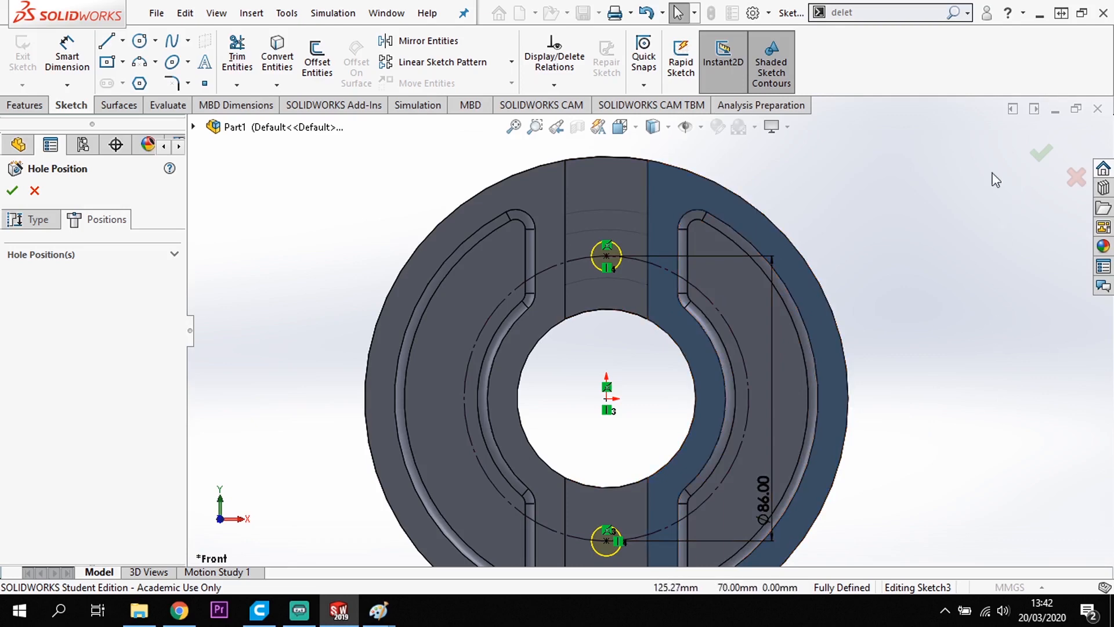
{"action": "left_click", "coordinate": [1043, 155]}
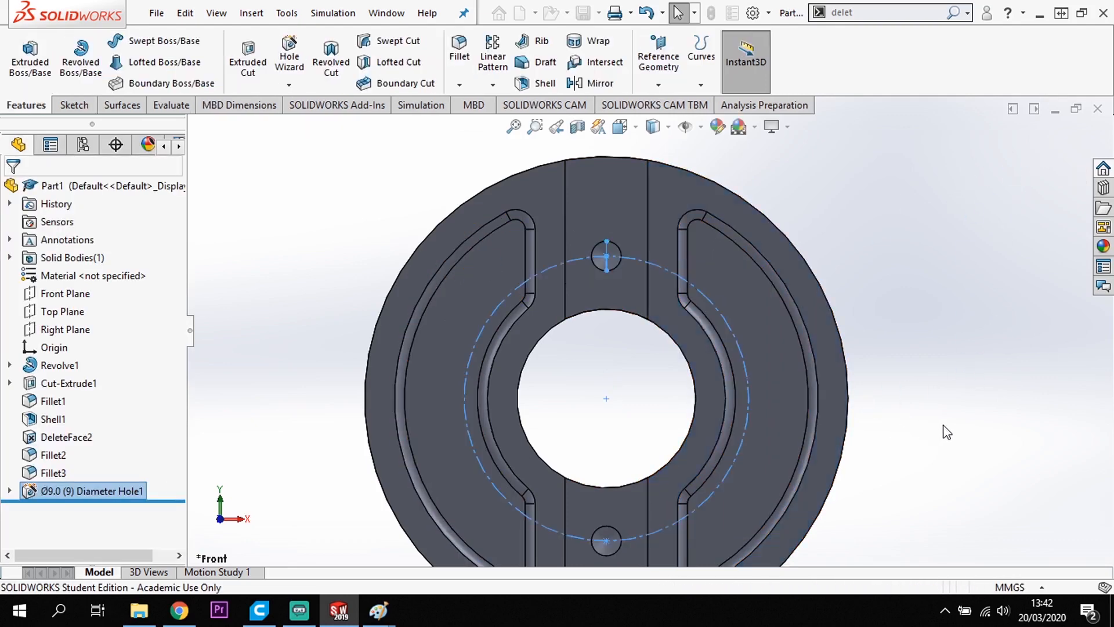
Examine the two drilled holes in the slot from several angles, with the display style set to Hidden Lines Visible.
{"action": "middle_click_drag", "start_coordinate": [904, 434], "coordinate": [849, 466]}
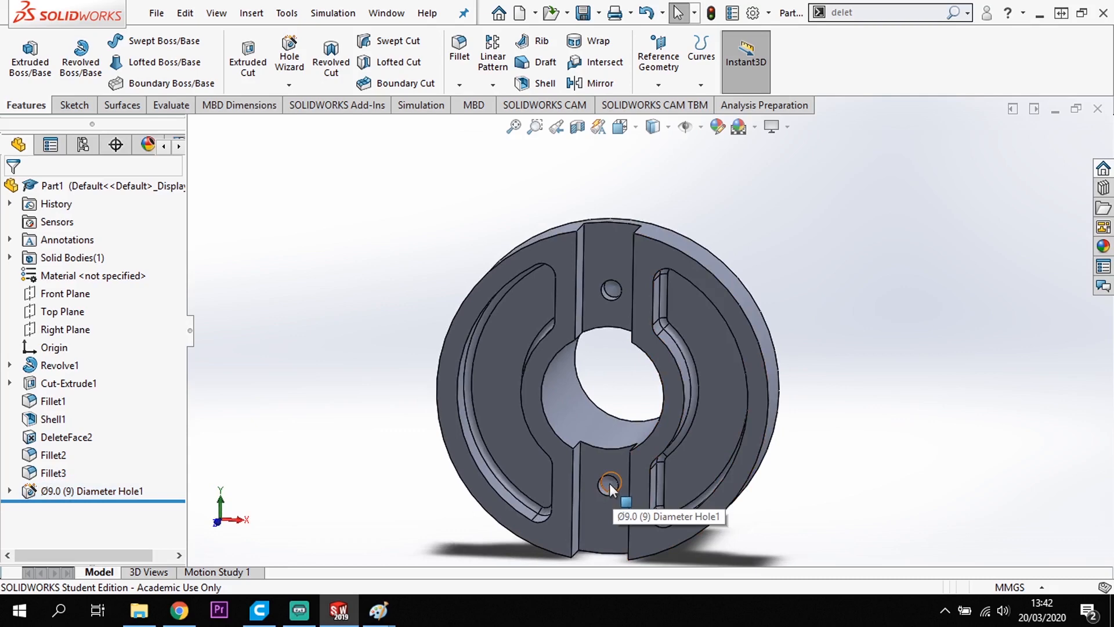
{"action": "mouse_move", "coordinate": [853, 491]}
{"action": "middle_mouse_down"}
{"action": "mouse_move", "coordinate": [870, 480]}
{"action": "mouse_move", "coordinate": [810, 467]}
{"action": "mouse_move", "coordinate": [791, 497]}
{"action": "mouse_move", "coordinate": [828, 463]}
{"action": "mouse_move", "coordinate": [868, 475]}
{"action": "mouse_move", "coordinate": [854, 472]}
{"action": "mouse_move", "coordinate": [817, 330]}
{"action": "middle_mouse_up"}
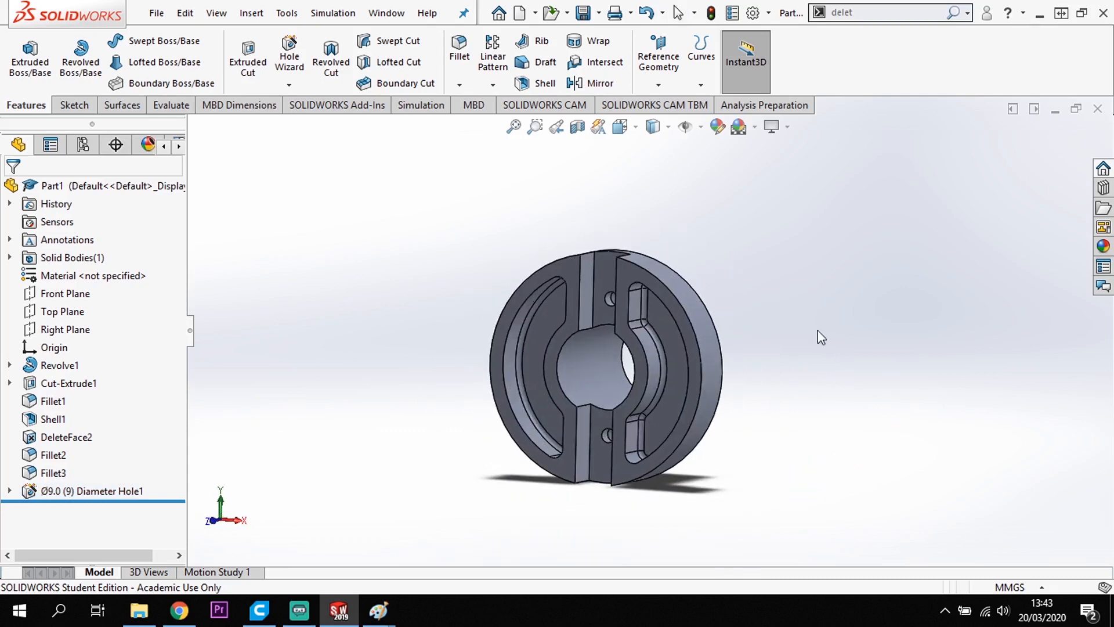
{"action": "left_click", "coordinate": [669, 126]}
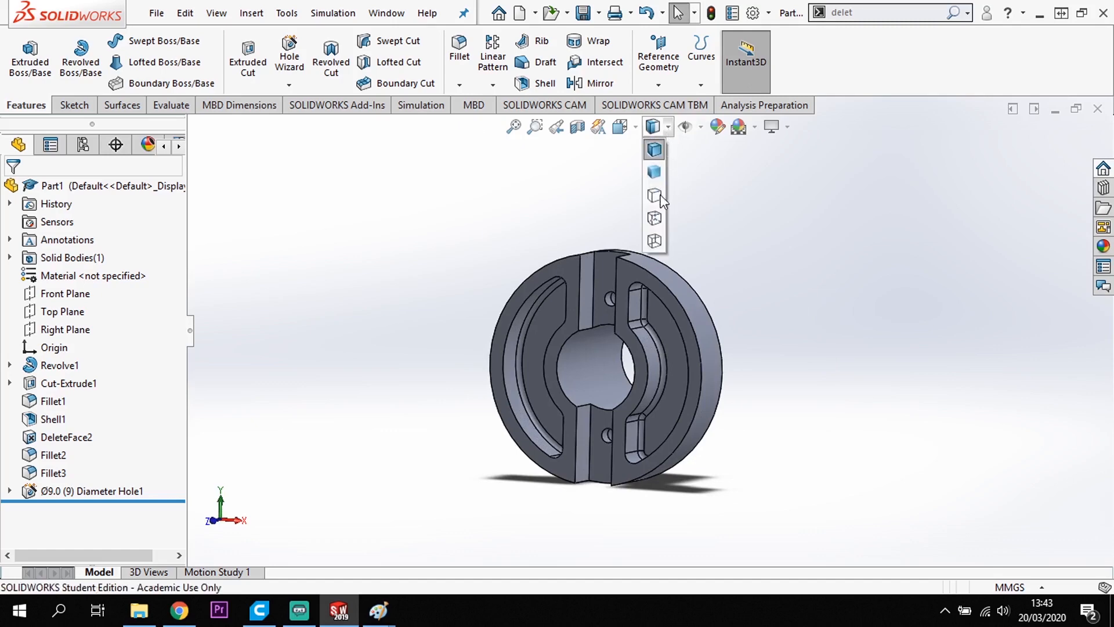
{"action": "left_click", "coordinate": [654, 218]}
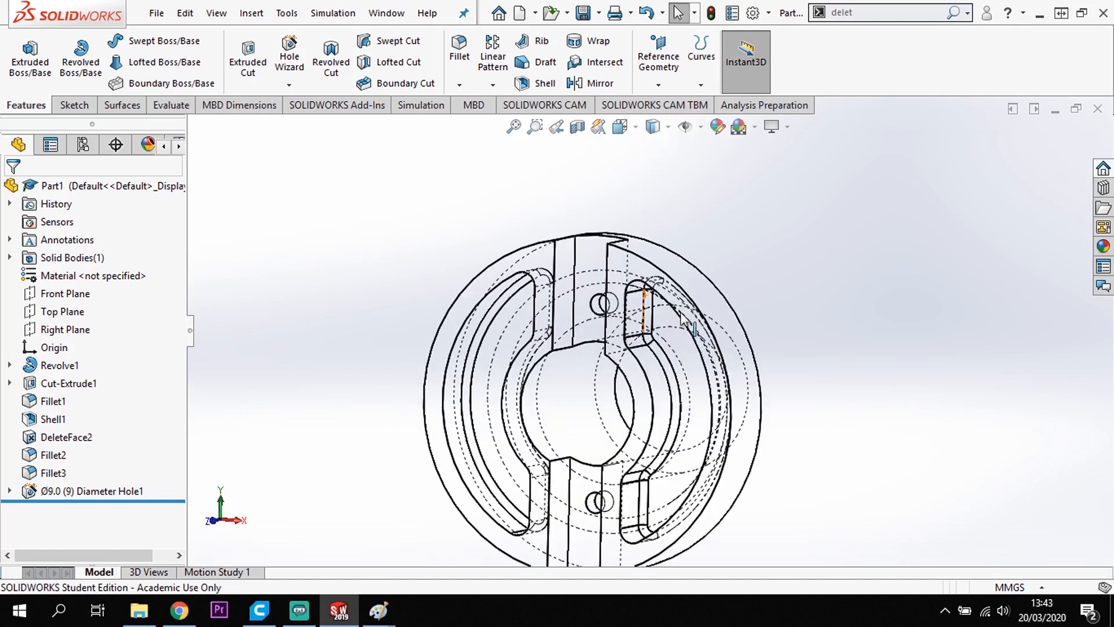
{"action": "mouse_move", "coordinate": [963, 415]}
{"action": "middle_mouse_down"}
{"action": "mouse_move", "coordinate": [908, 368]}
{"action": "mouse_move", "coordinate": [794, 398]}
{"action": "mouse_move", "coordinate": [971, 369]}
{"action": "mouse_move", "coordinate": [948, 416]}
{"action": "middle_mouse_up"}
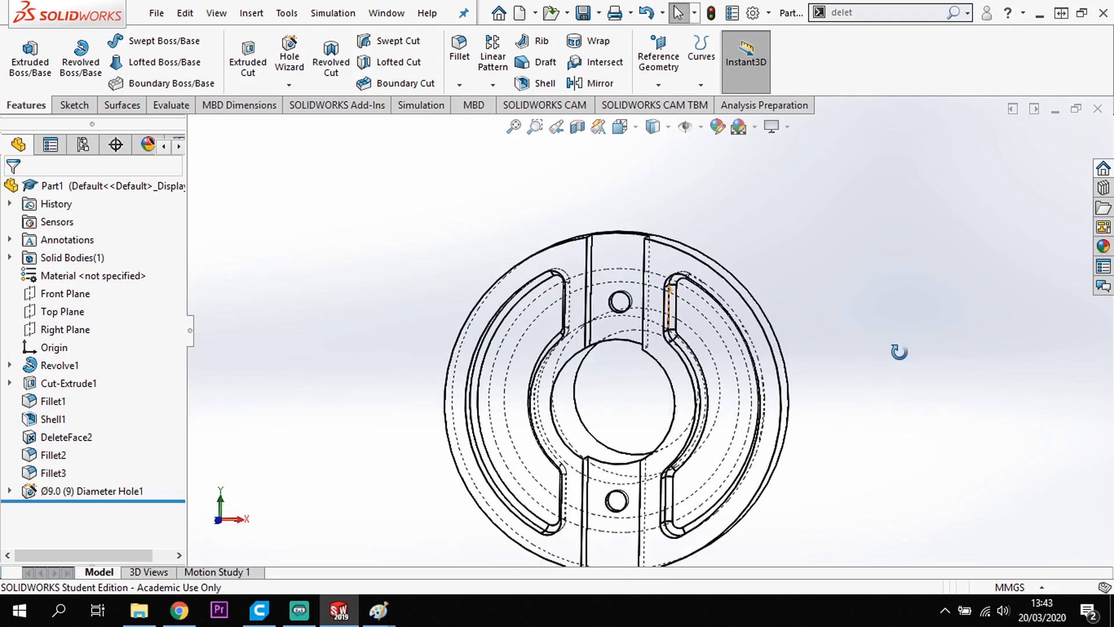
{"action": "middle_click_drag", "start_coordinate": [899, 352], "coordinate": [853, 384]}
{"action": "scroll", "coordinate": [857, 422], "scroll_direction": "up", "scroll_amount": 2}
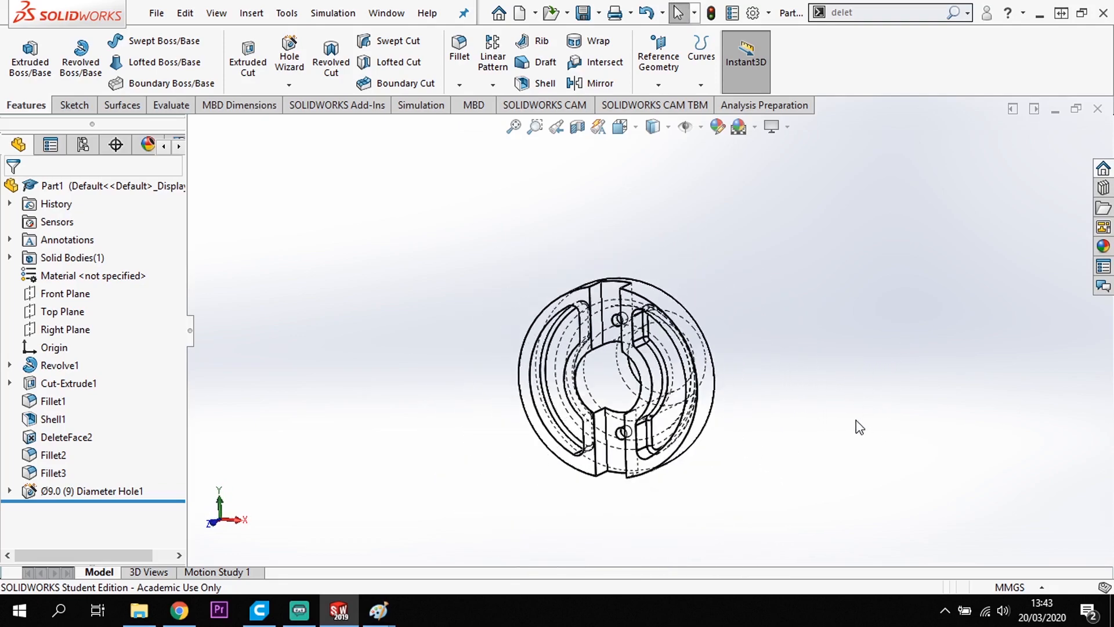
{"action": "scroll", "coordinate": [860, 427], "scroll_direction": "down", "scroll_amount": 1}
Return the display style to Shaded With Edges and inspect the finished flange from several angles.
{"action": "left_click", "coordinate": [668, 127]}
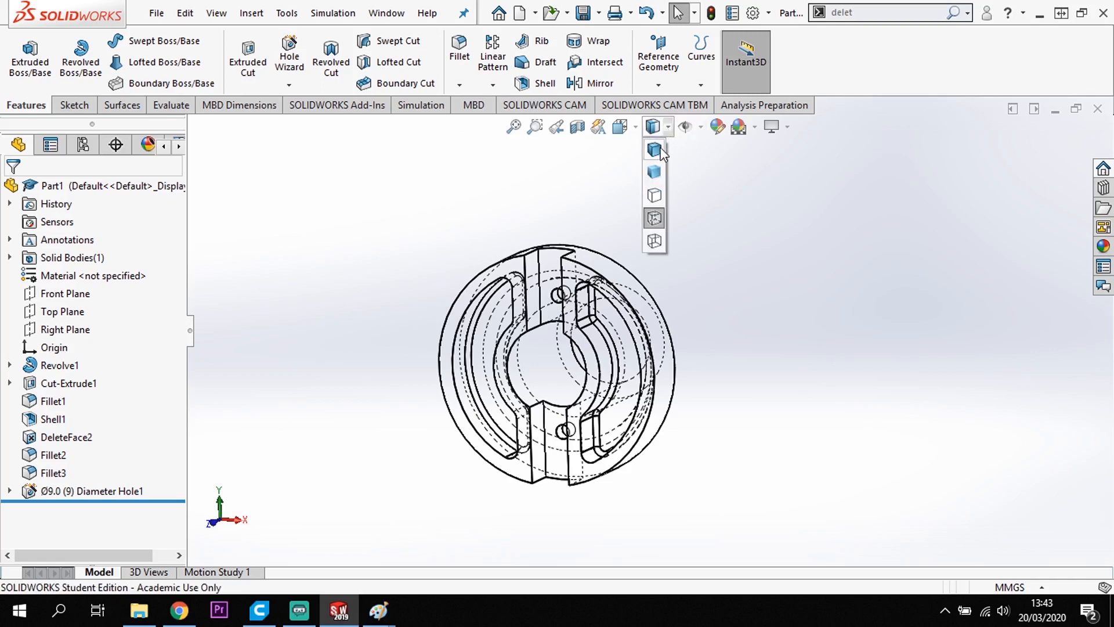
{"action": "left_click", "coordinate": [654, 149]}
{"action": "middle_click_drag", "start_coordinate": [698, 267], "coordinate": [723, 289]}
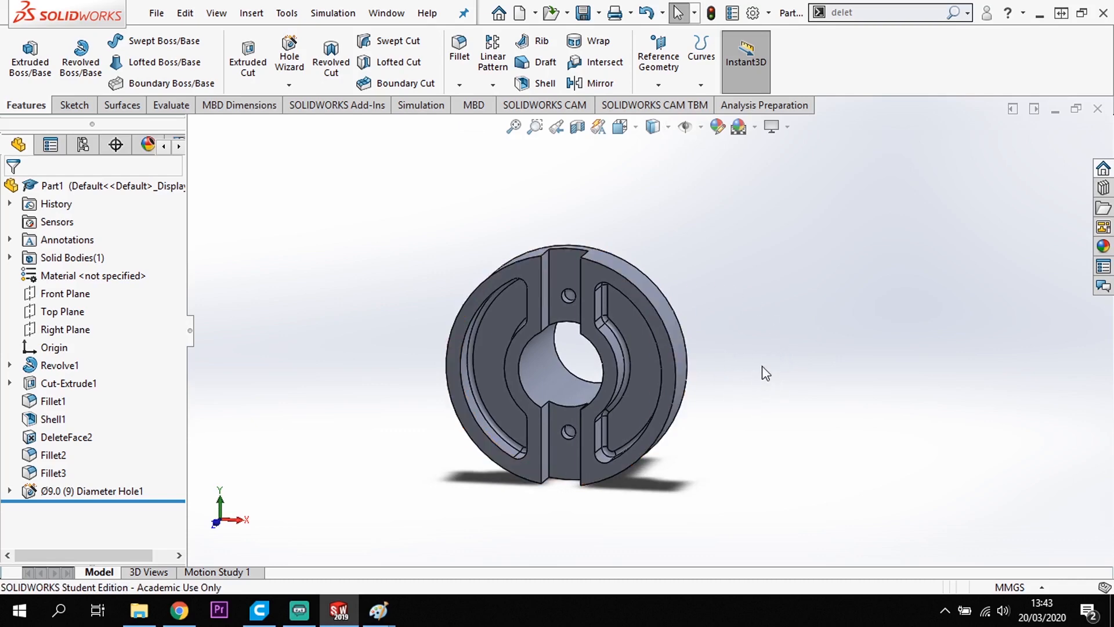
{"action": "mouse_move", "coordinate": [762, 366]}
{"action": "middle_mouse_down"}
{"action": "mouse_move", "coordinate": [753, 355]}
{"action": "mouse_move", "coordinate": [751, 373]}
{"action": "mouse_move", "coordinate": [786, 356]}
{"action": "mouse_move", "coordinate": [760, 358]}
{"action": "mouse_move", "coordinate": [769, 366]}
{"action": "middle_mouse_up"}
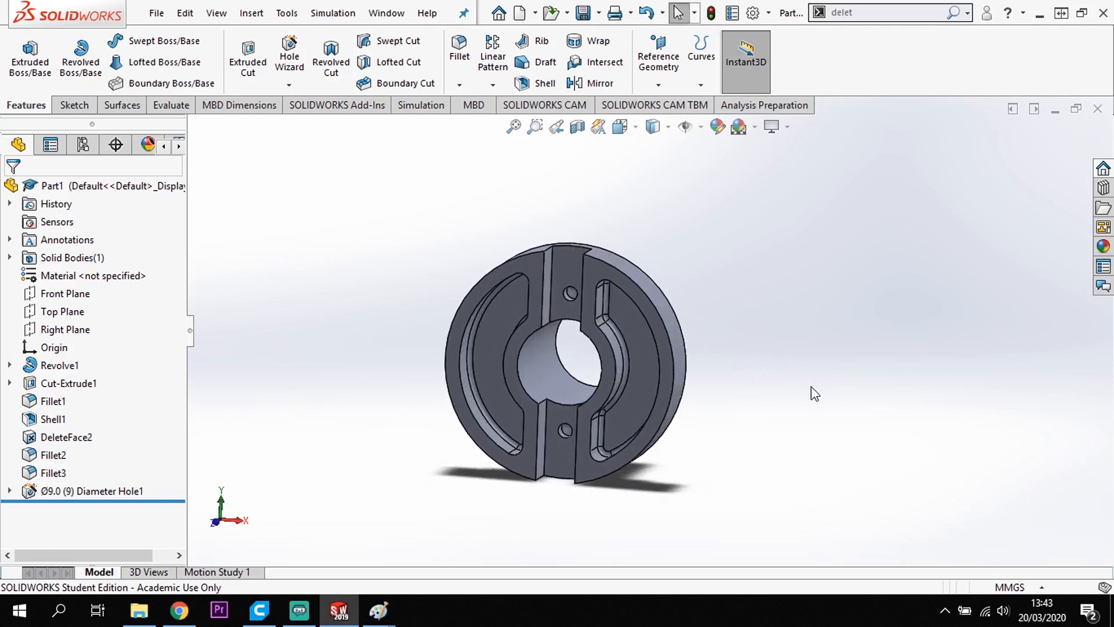
{"action": "middle_click_drag", "start_coordinate": [790, 376], "coordinate": [774, 359]}
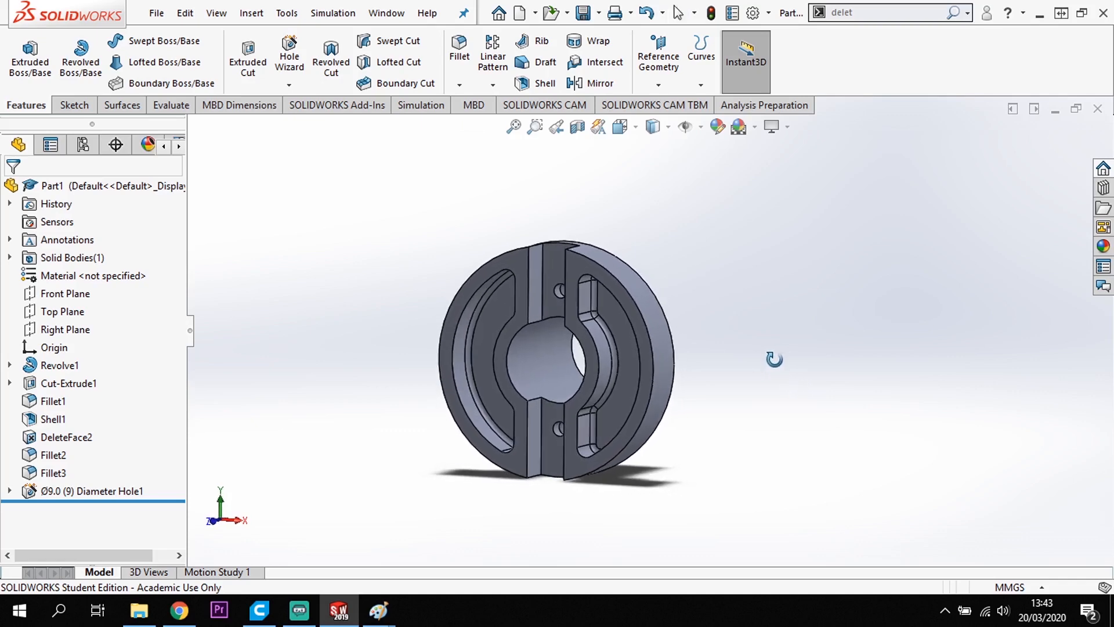